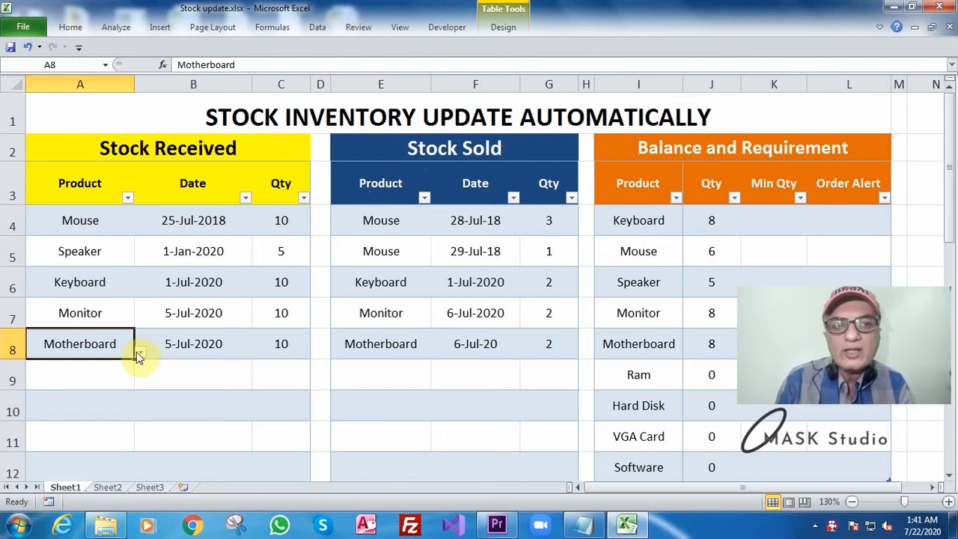
Add a Stock Received entry in row 9 for VGA Card, dated 07/05/2020, with quantity 10.
click(122, 372)
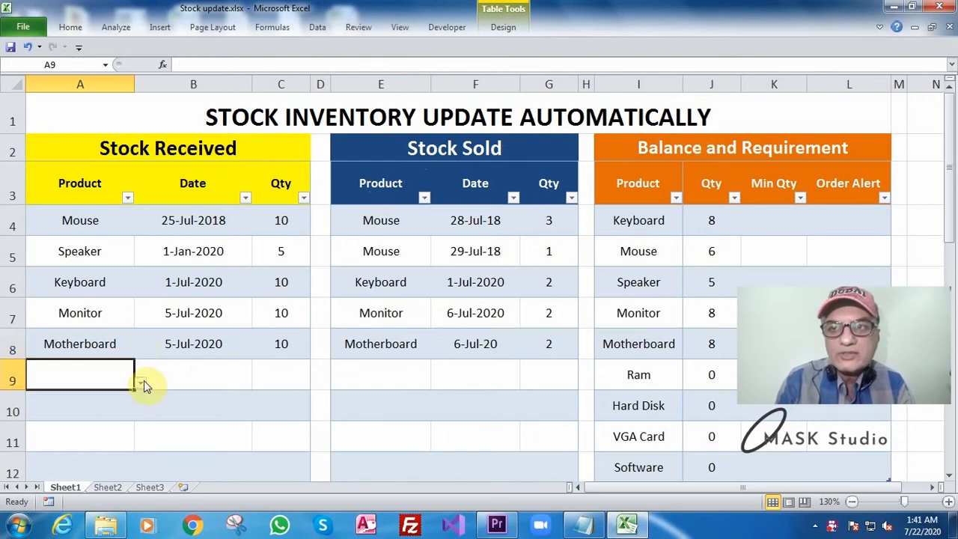
click(141, 384)
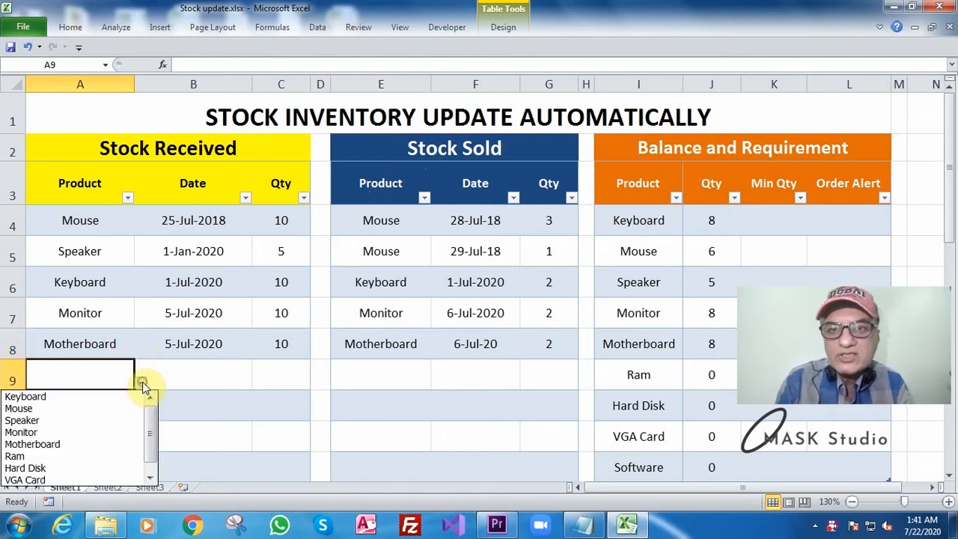
click(105, 480)
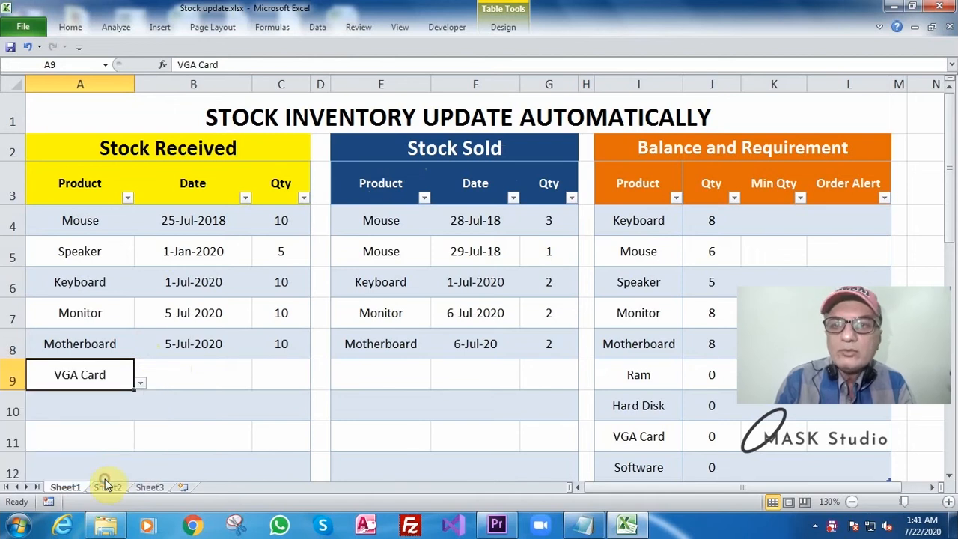
click(189, 382)
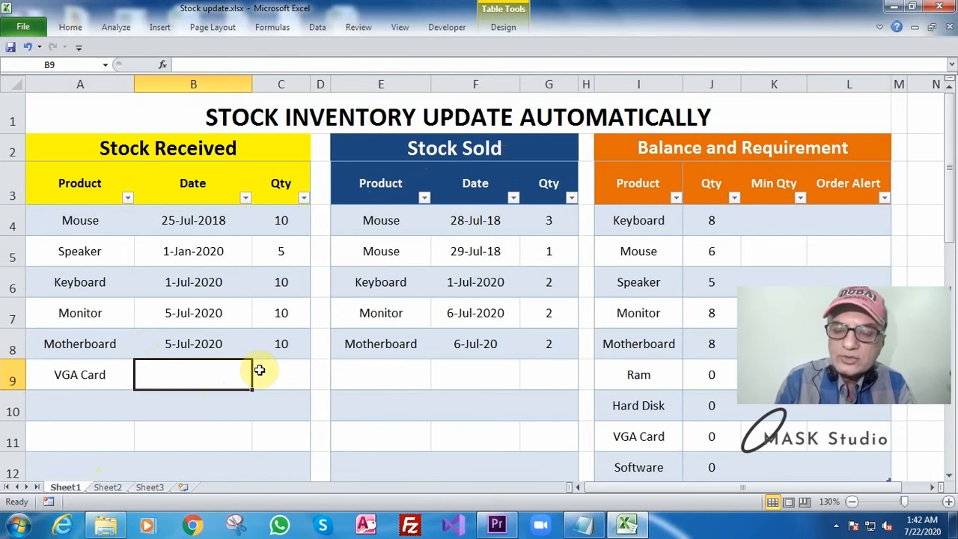
text(07/0)
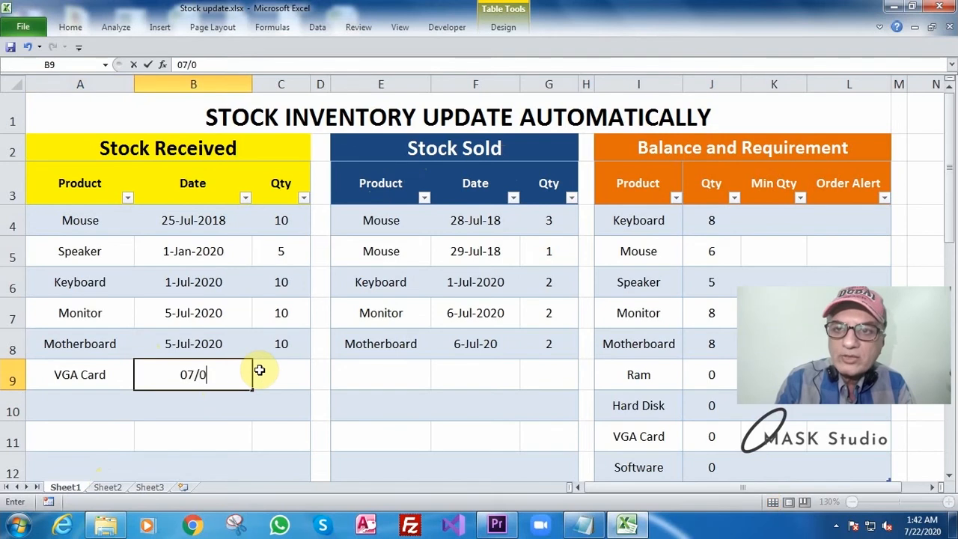
text(5/20)
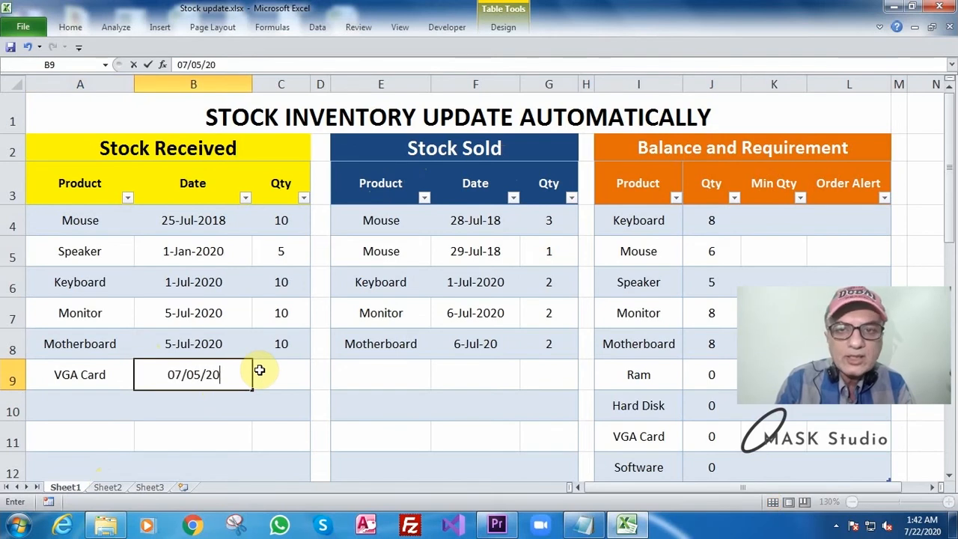
text(20)
click(259, 370)
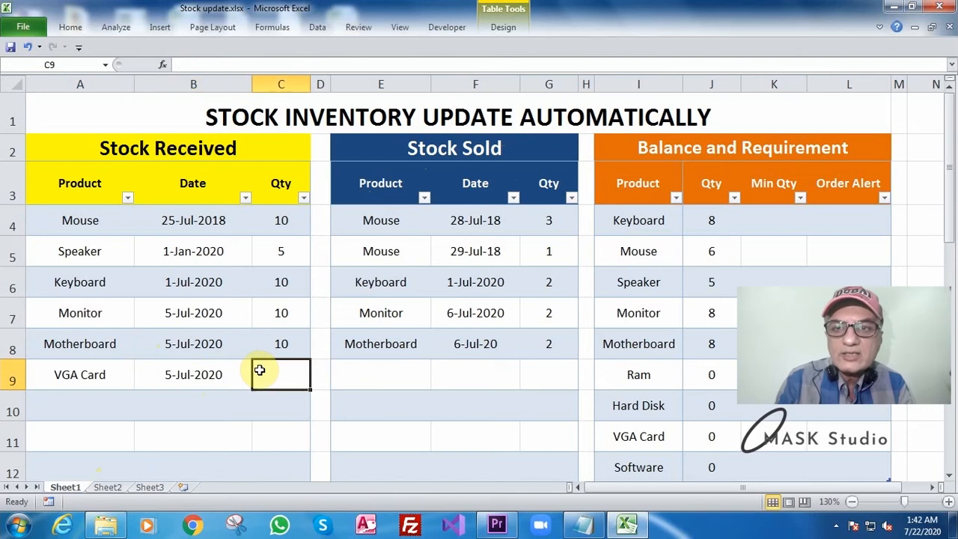
text(1)
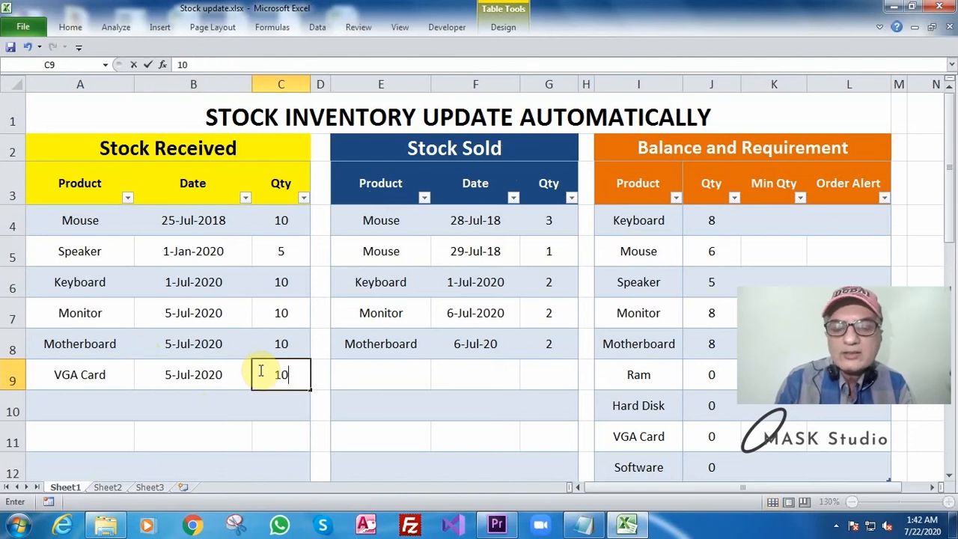
text(0)
key(Tab)
Add a Stock Sold entry in row 9 for VGA Card, dated 07/06/2020, with quantity 2.
key(Tab)
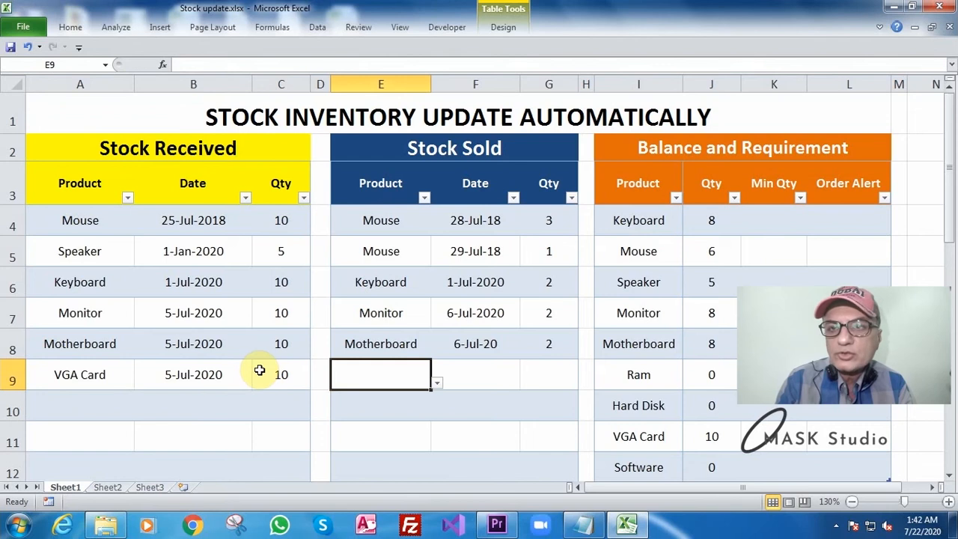
click(437, 384)
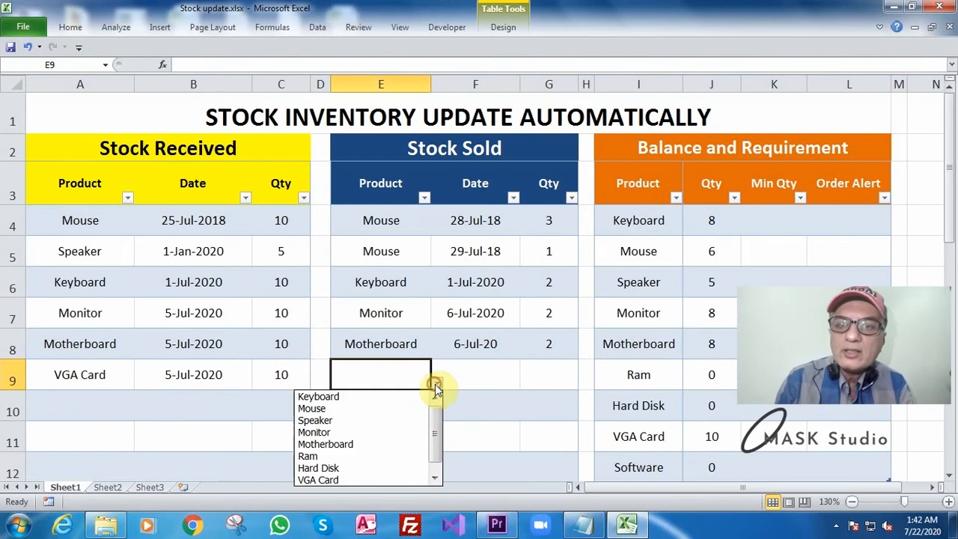
click(387, 480)
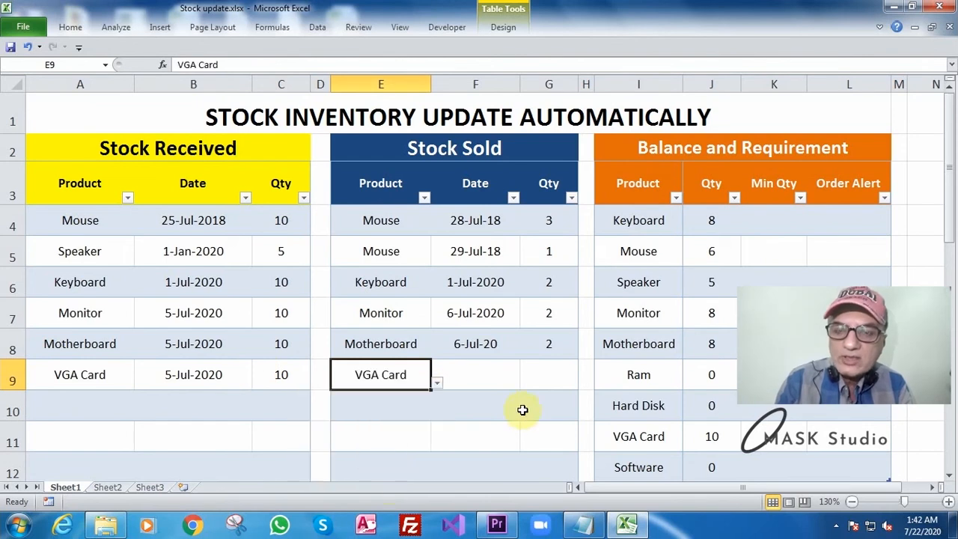
click(499, 384)
text(07/06)
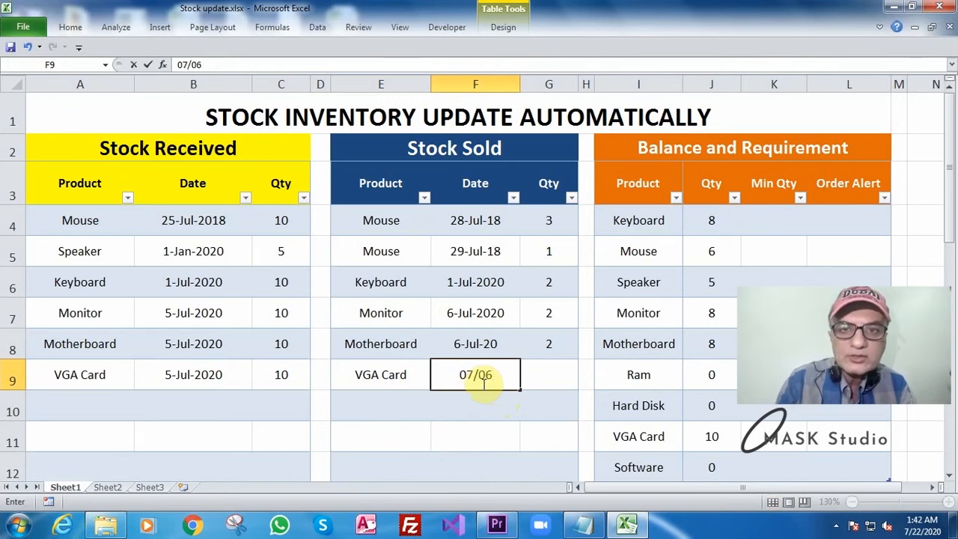
text(/2)
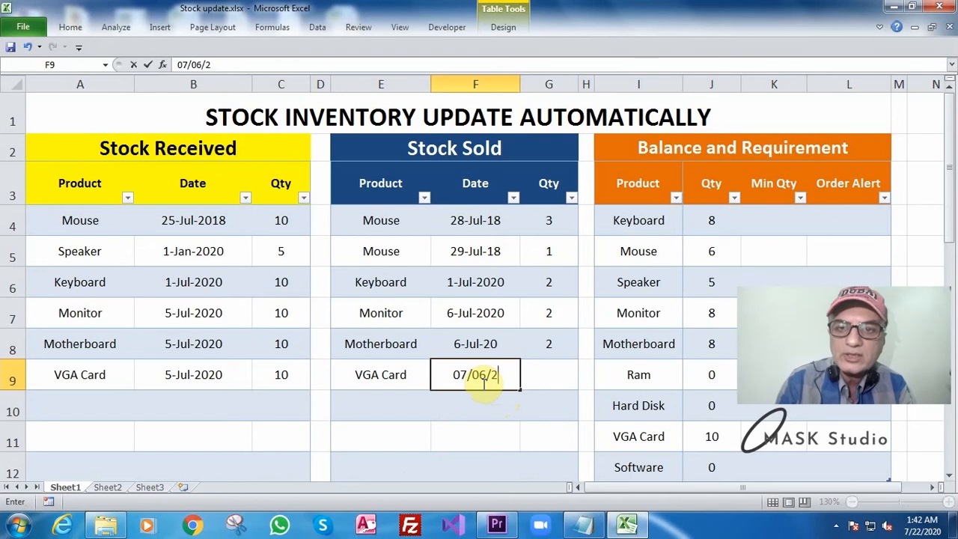
text(020)
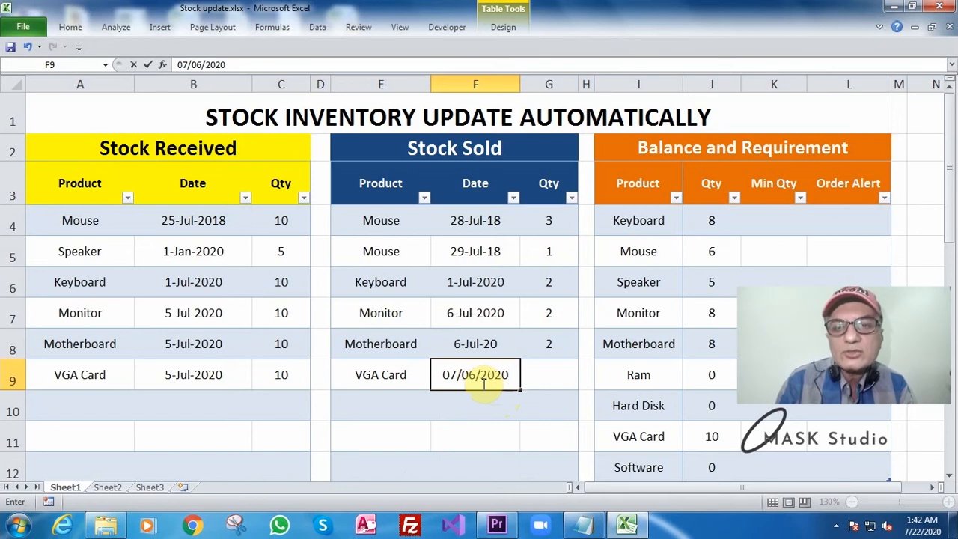
key(Tab)
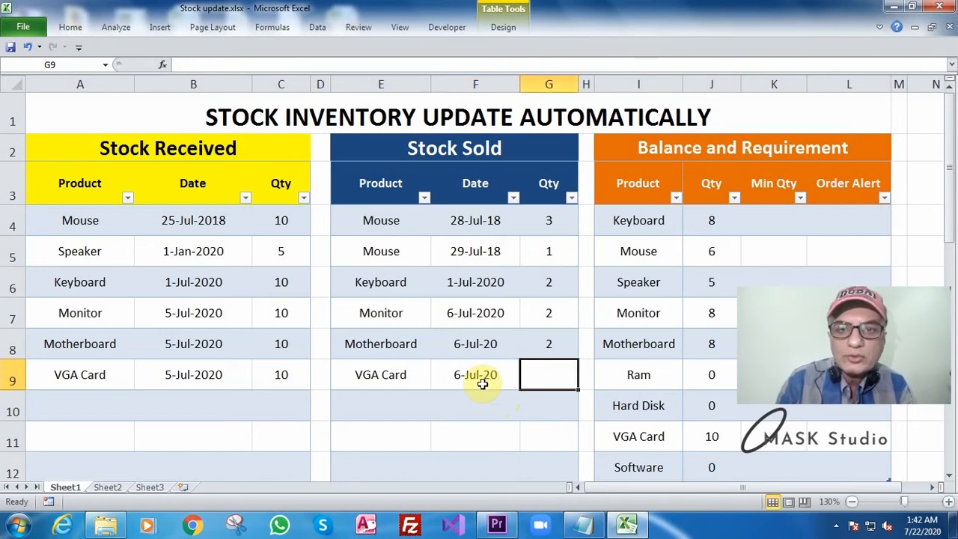
text(2)
key(Return)
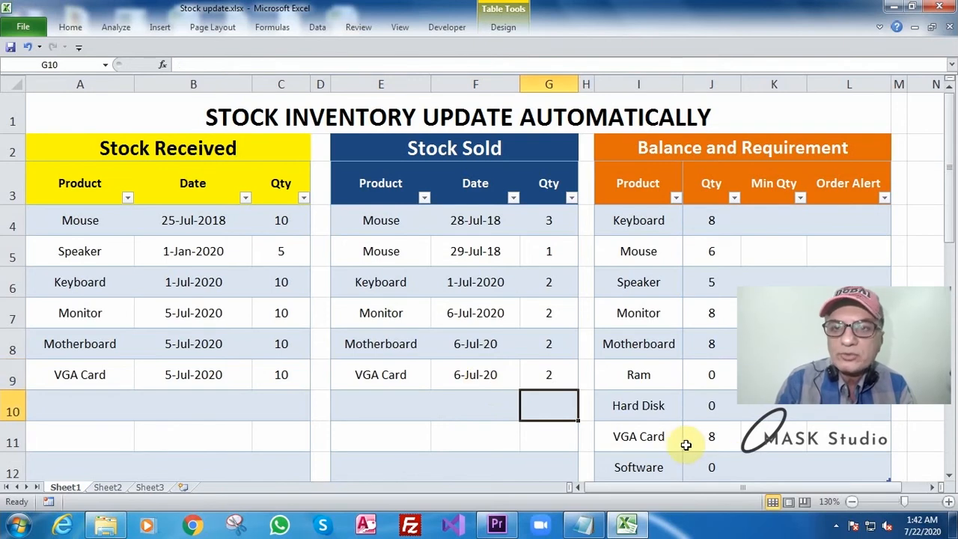
click(128, 412)
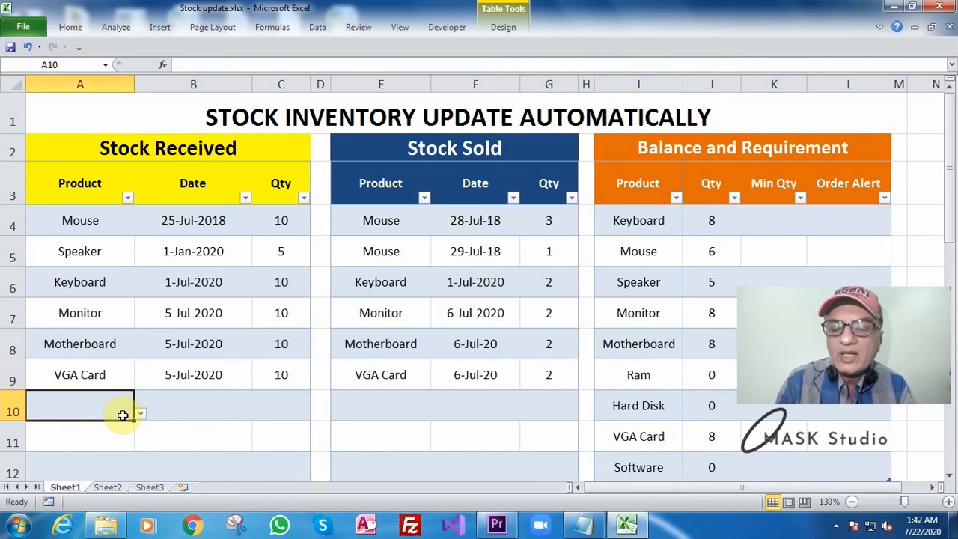
click(139, 414)
click(139, 414)
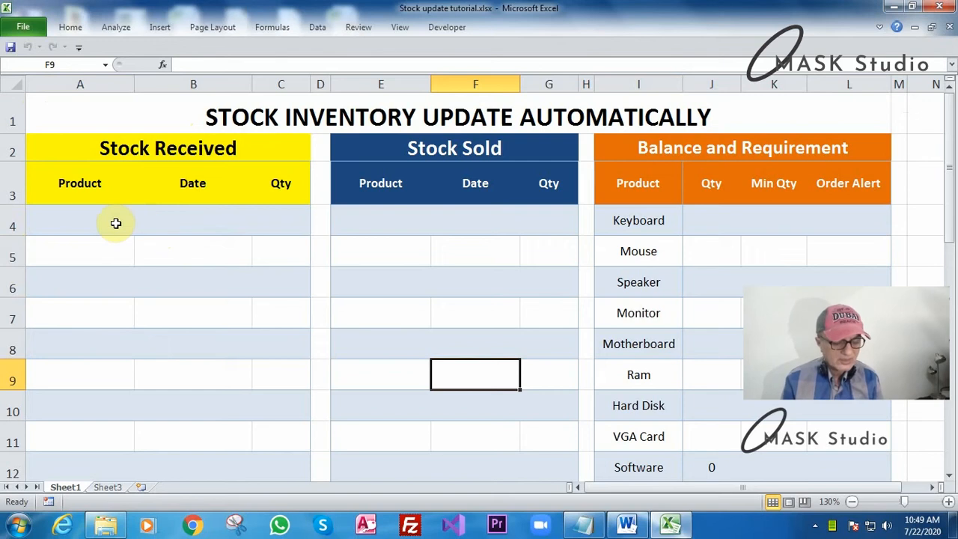
Convert the Stock Received range A3:C14 into a table that uses its first row as headers.
drag(49, 183, 279, 335)
scroll(268, 314, up, 2)
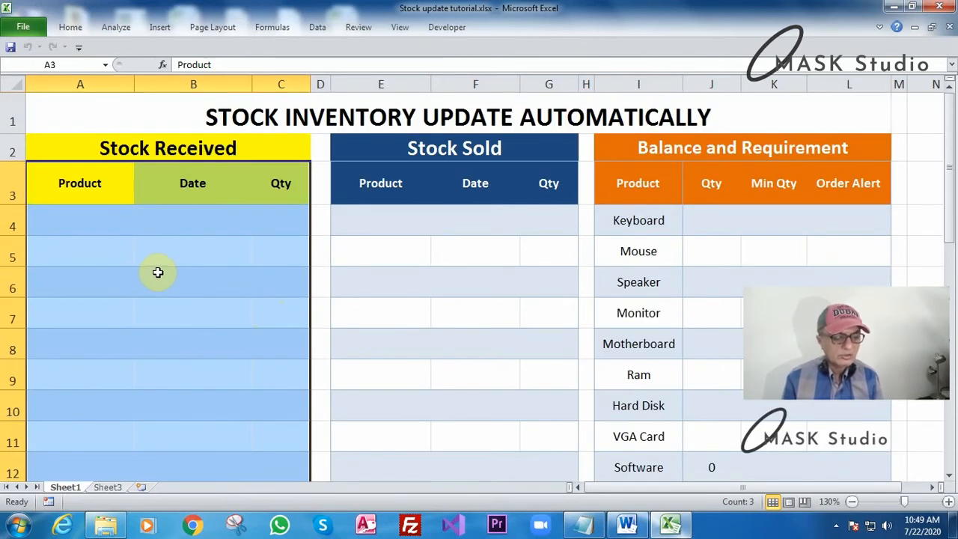
key(ctrl+t)
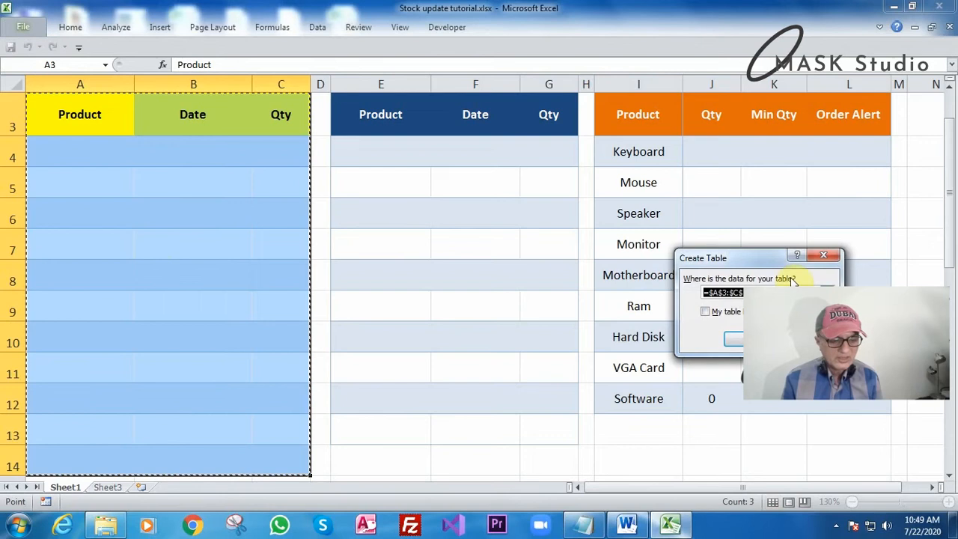
drag(764, 260, 760, 208)
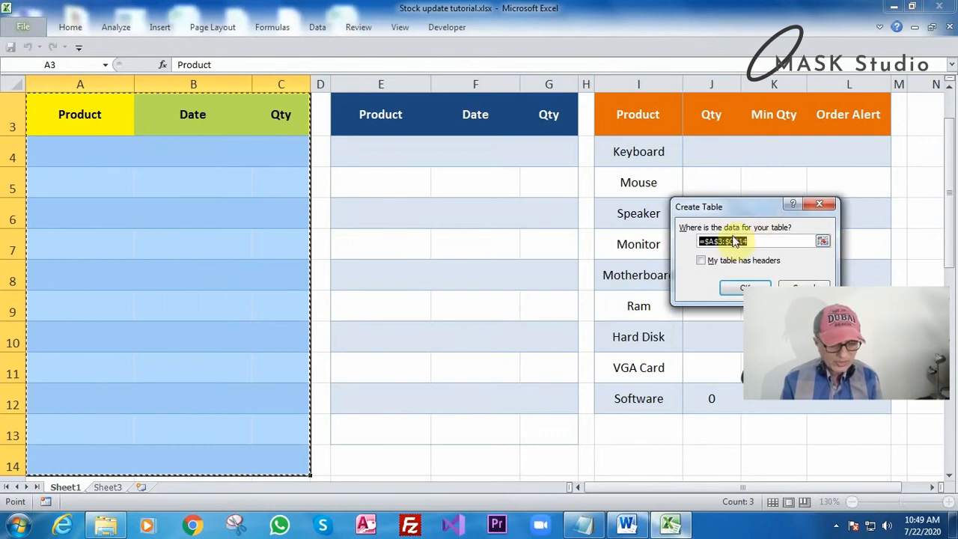
click(701, 262)
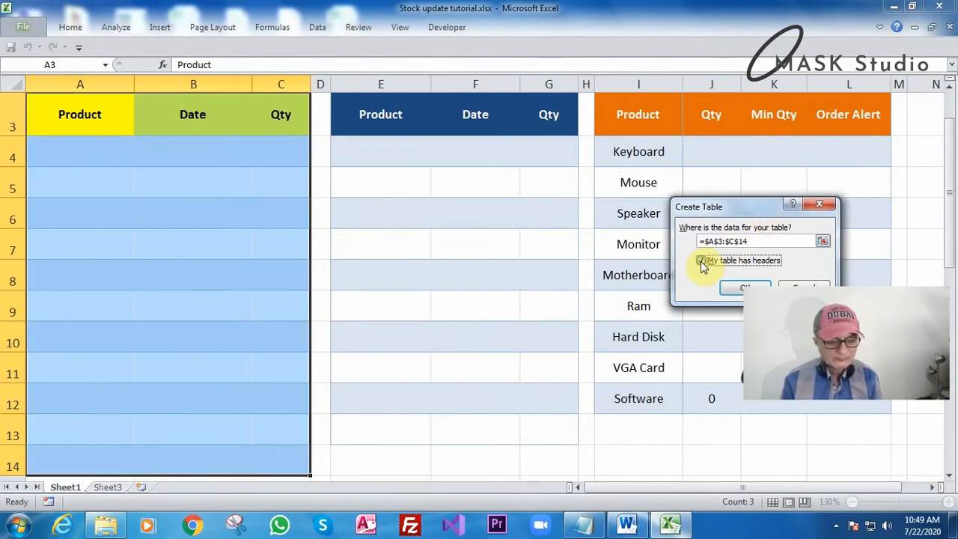
click(739, 290)
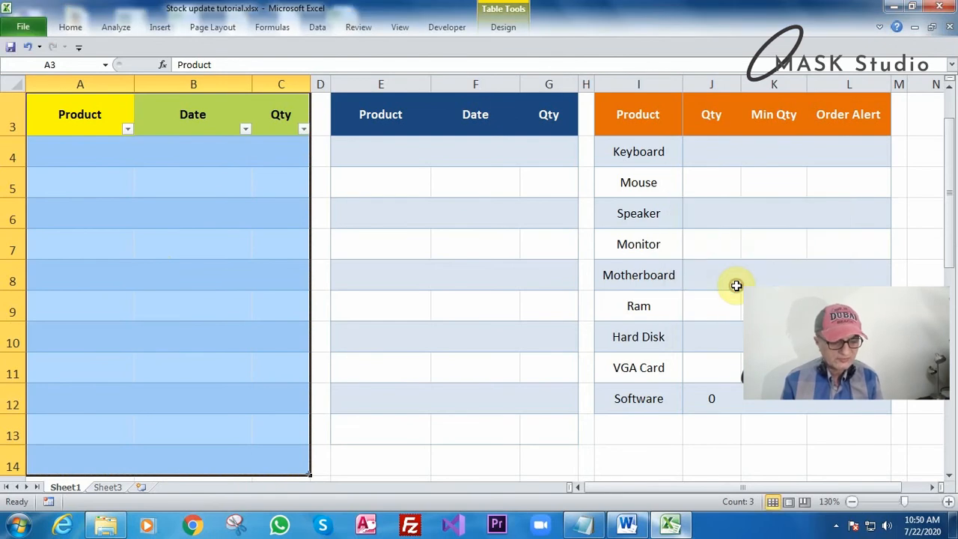
Show the full ribbon and rename the Stock Received table as Stockin.
click(879, 28)
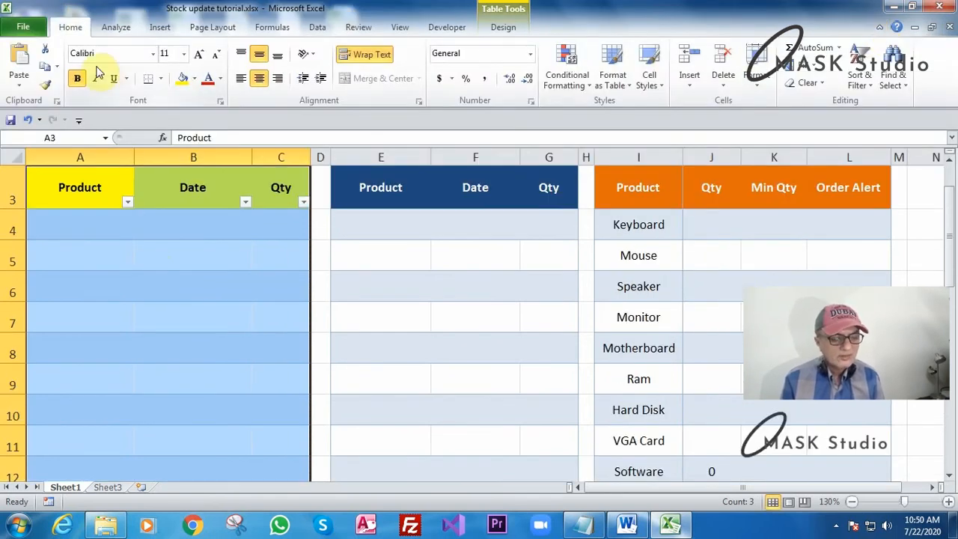
click(502, 30)
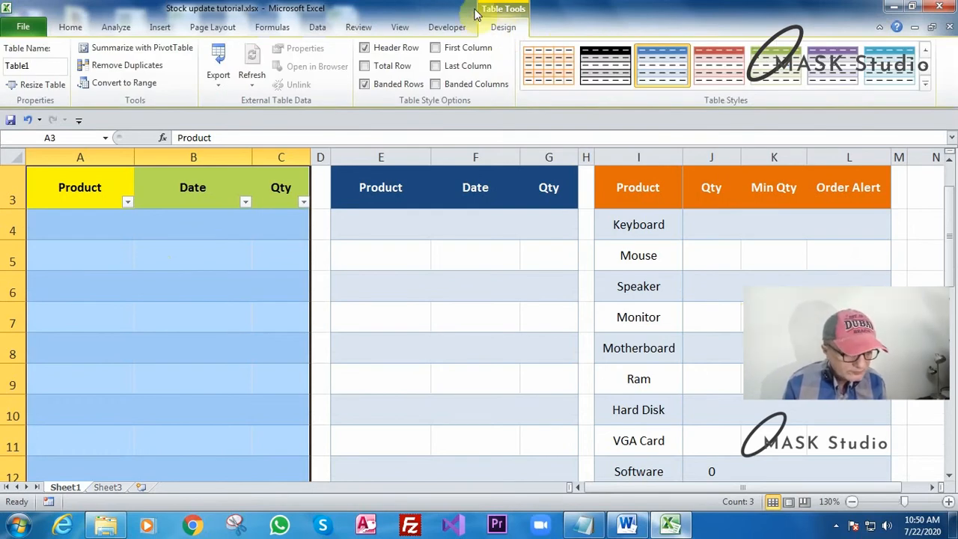
click(35, 65)
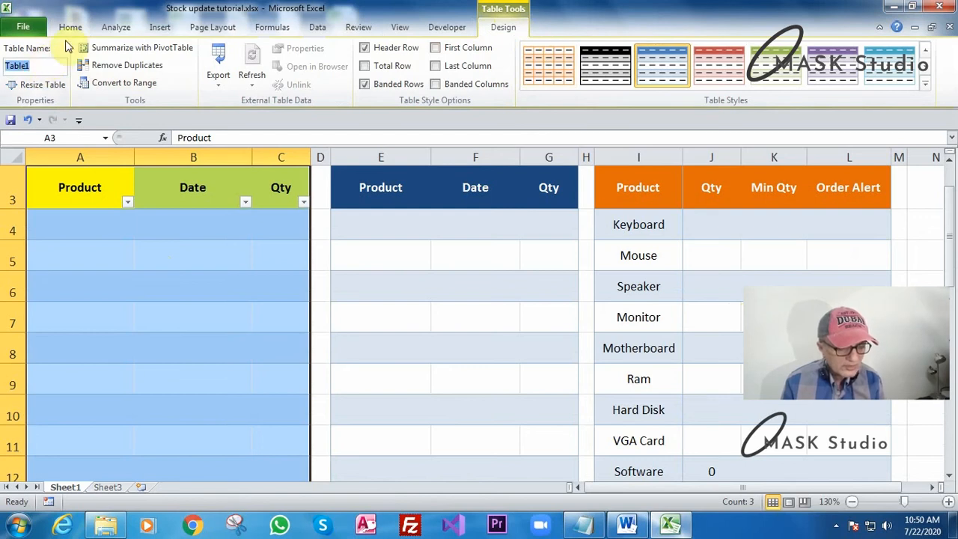
text(Sto)
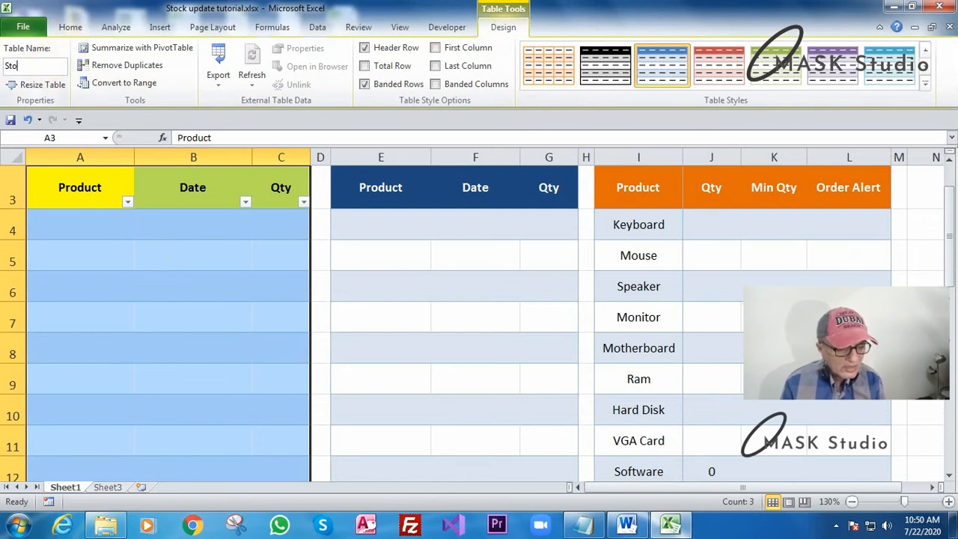
text(ckin)
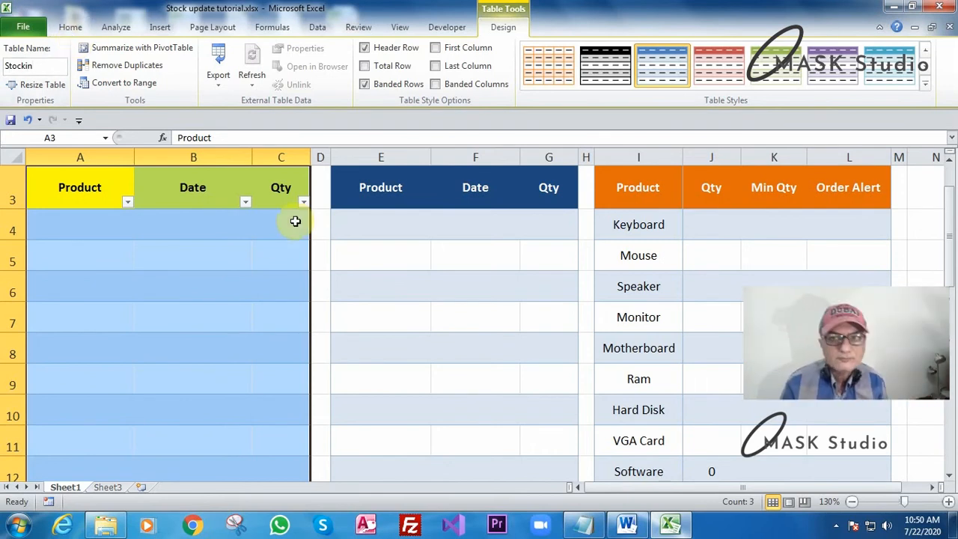
Convert the Stock Sold range E3:G12 into a table that uses its first row as headers.
scroll(341, 283, up, 1)
drag(340, 257, 556, 347)
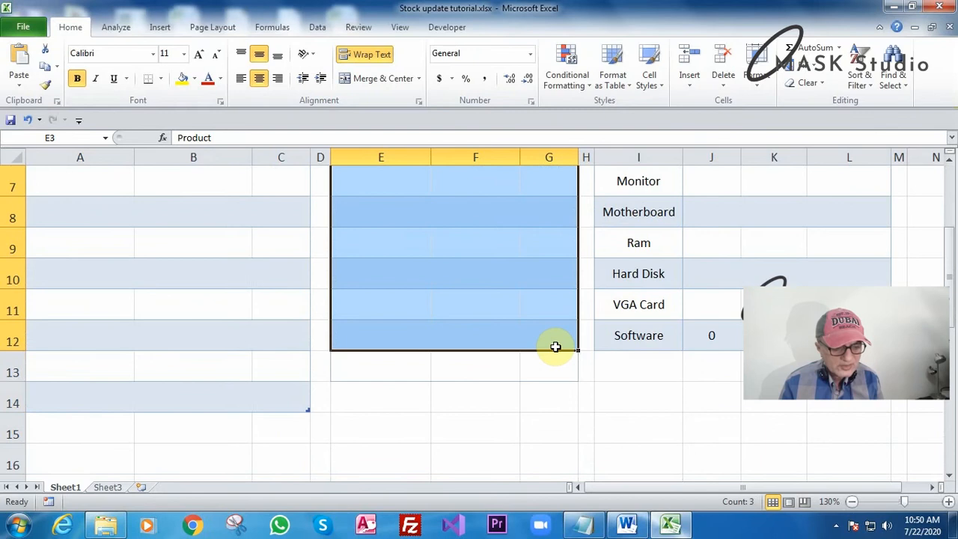
scroll(552, 353, up, 2)
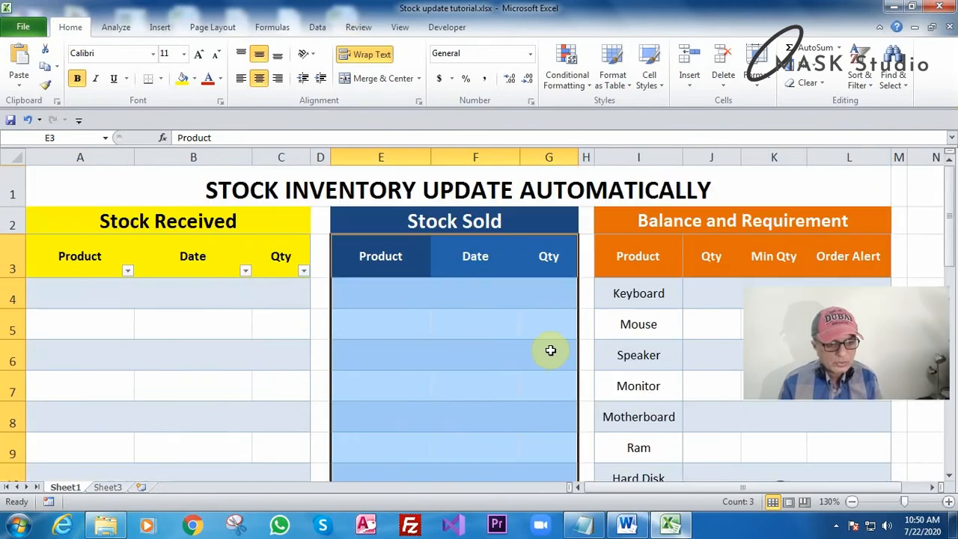
key(ctrl+t)
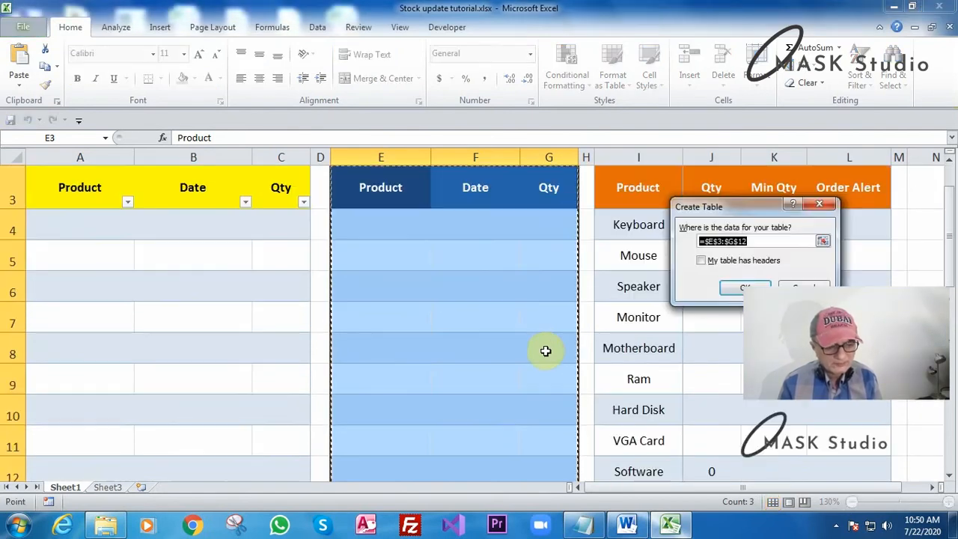
click(701, 260)
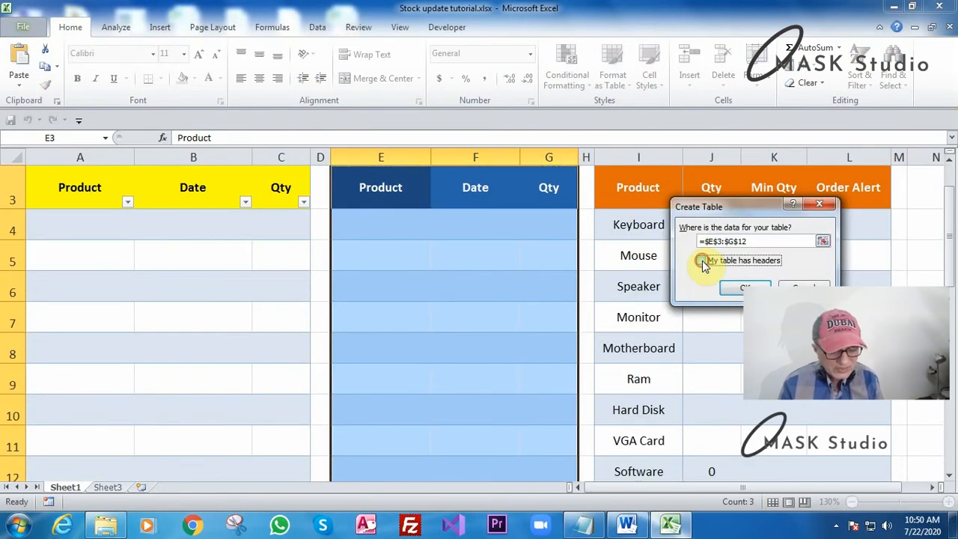
click(743, 290)
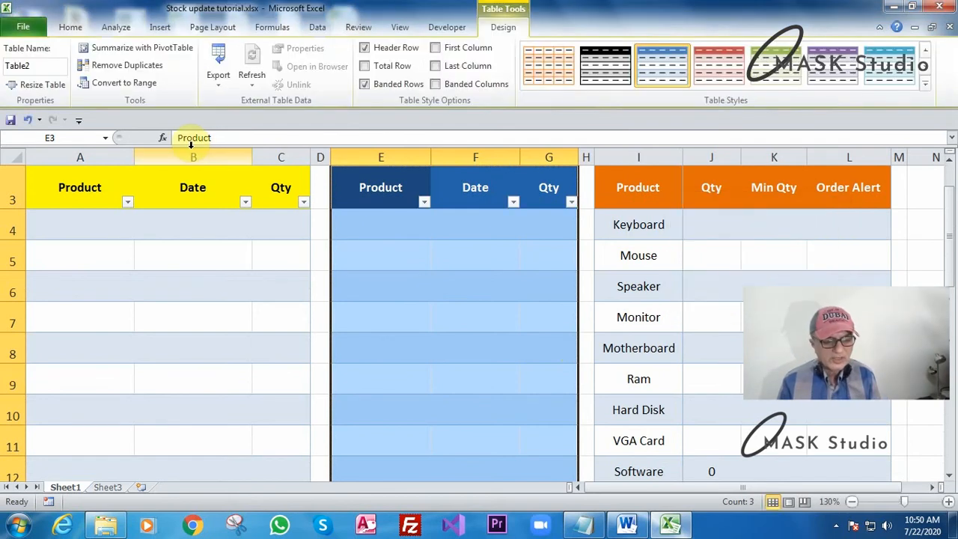
Rename the Stock Sold table as Stockout.
click(38, 65)
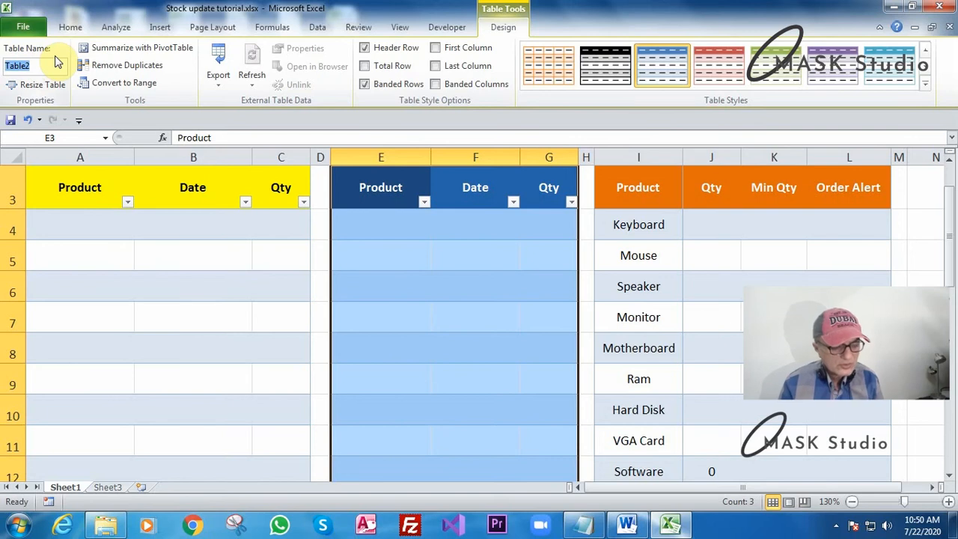
text(Stockou)
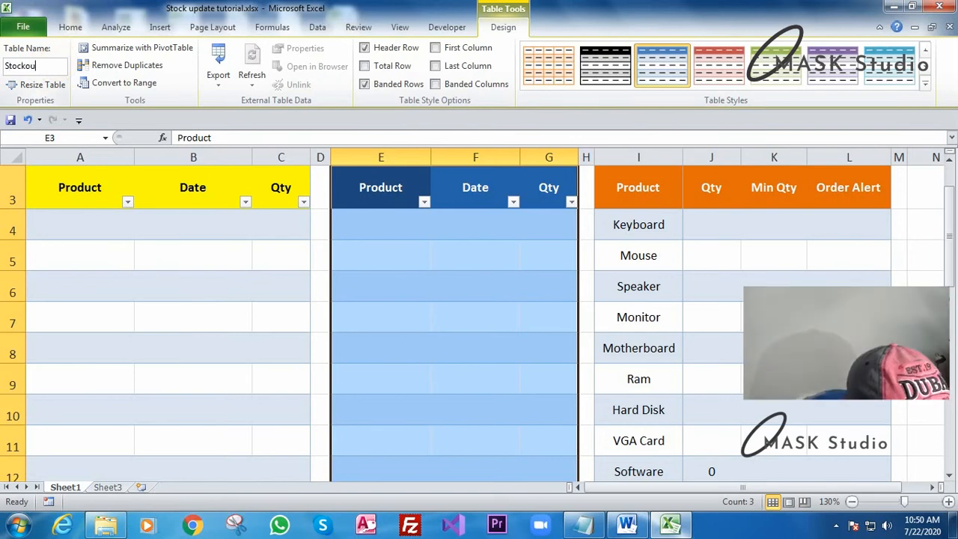
text(t)
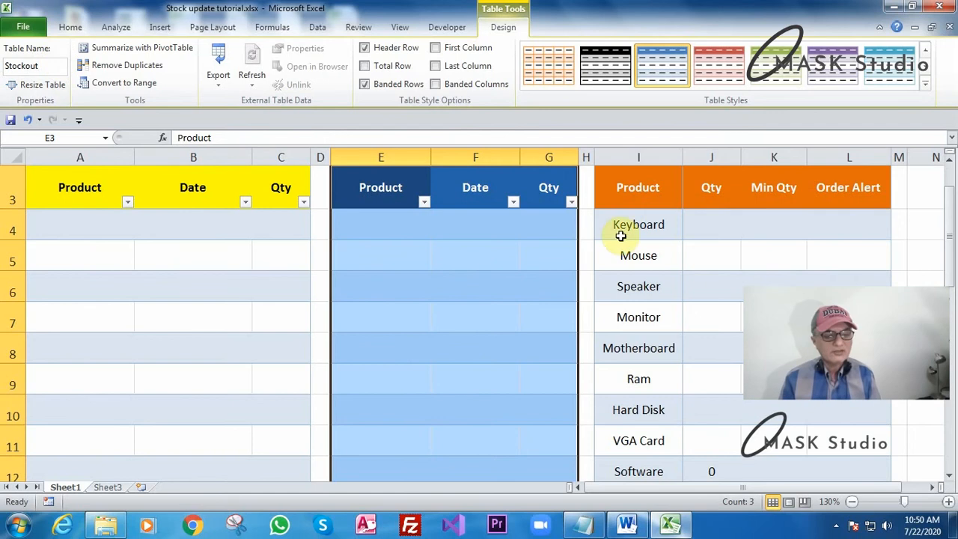
Convert the Balance and Requirement range I3:L12 into a table that uses its first row as headers.
scroll(620, 236, up, 1)
drag(621, 253, 830, 420)
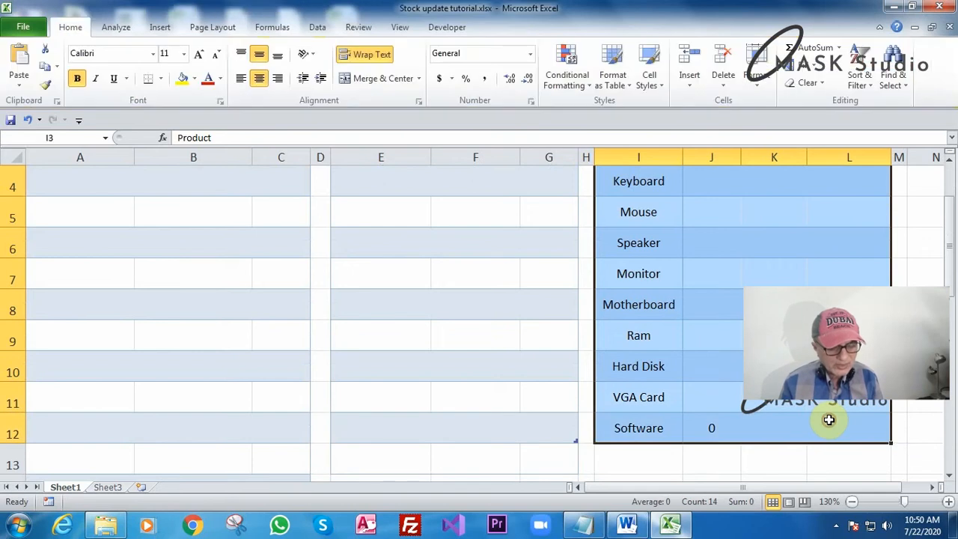
scroll(794, 411, up, 1)
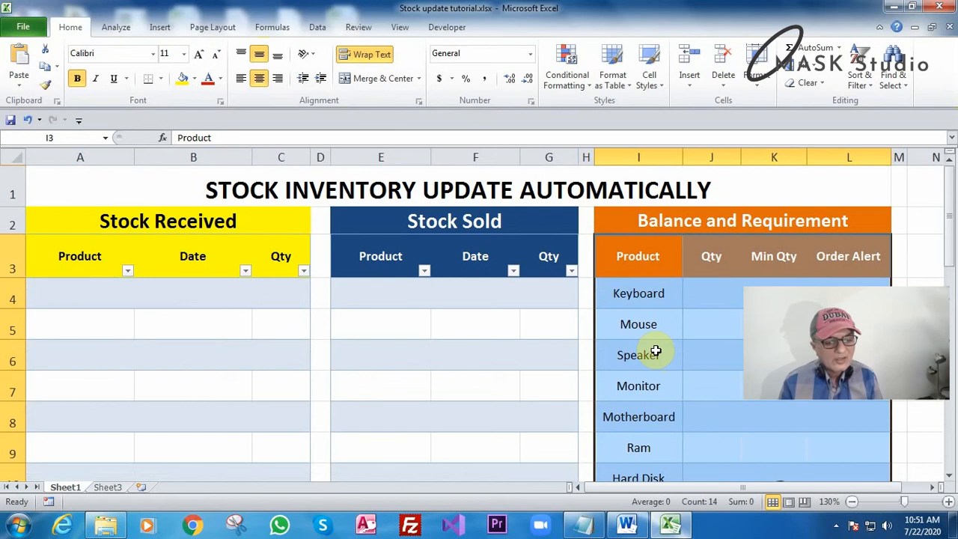
scroll(656, 351, down, 1)
key(ctrl+t)
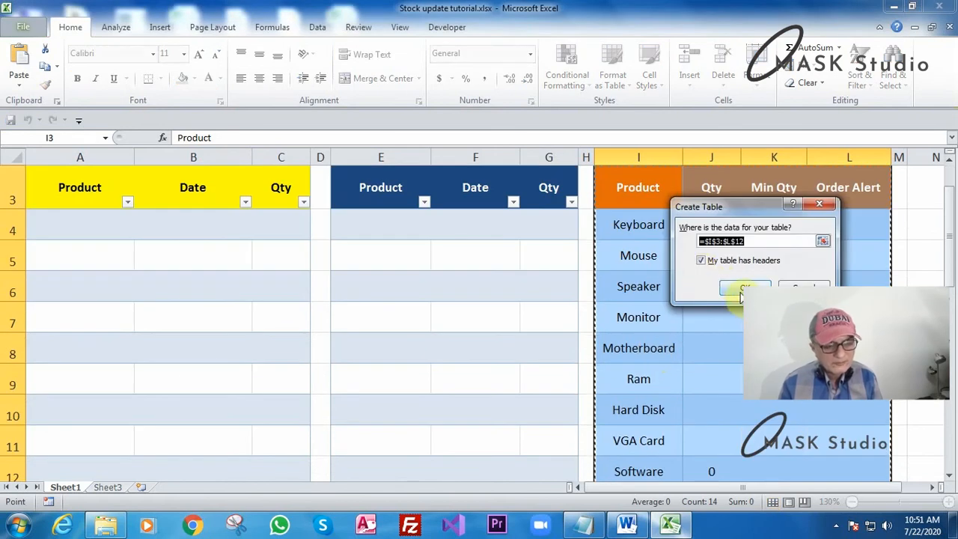
click(741, 294)
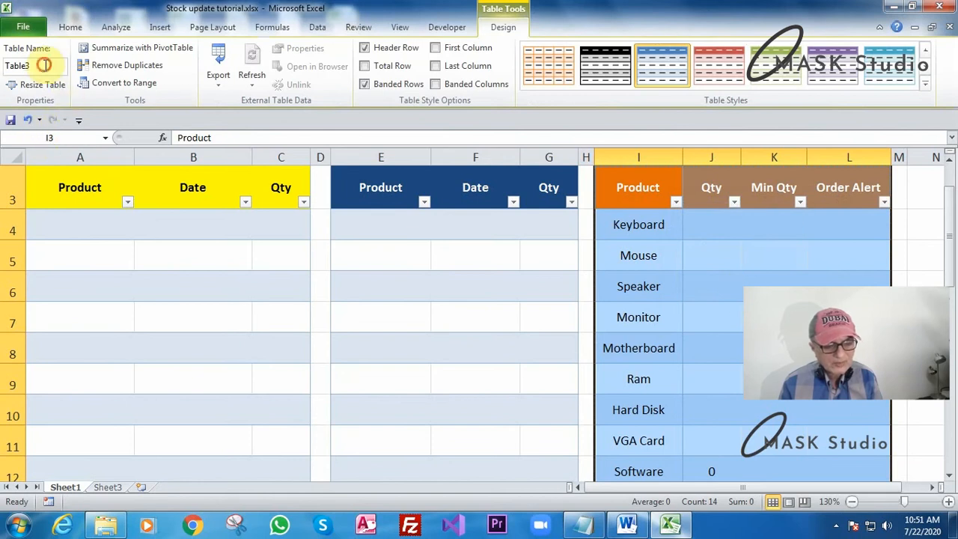
Rename the Balance and Requirement table as StockBalance.
click(44, 65)
text(StockBalanc)
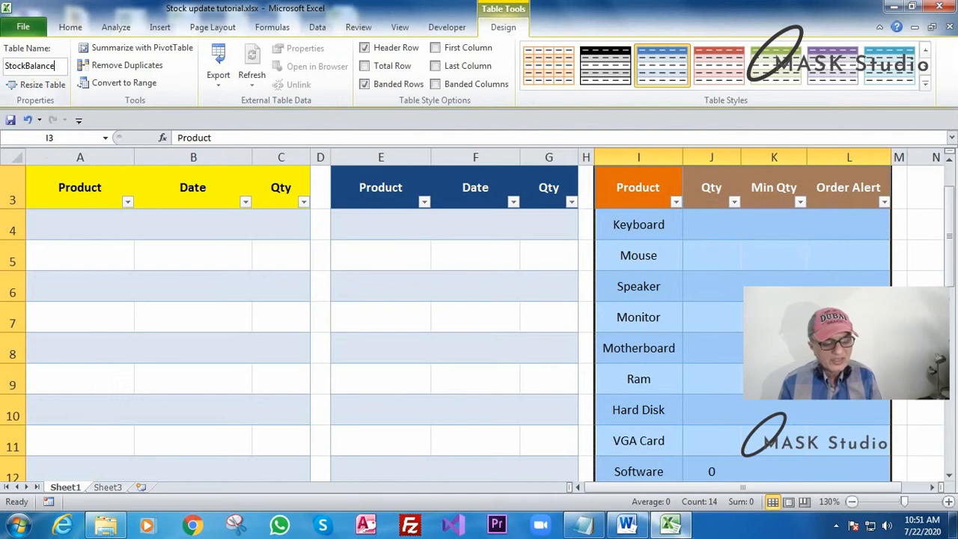
click(671, 526)
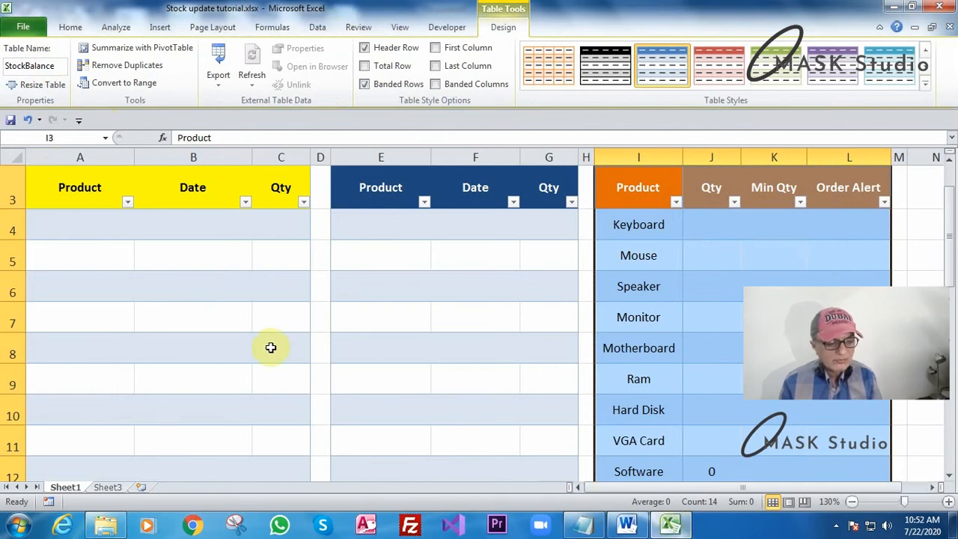
Start a data validation rule for cell A4 in Stock Received that allows values from a List.
click(78, 219)
mouse_move(79, 219)
mouse_down()
mouse_move(77, 379)
mouse_move(84, 209)
mouse_up()
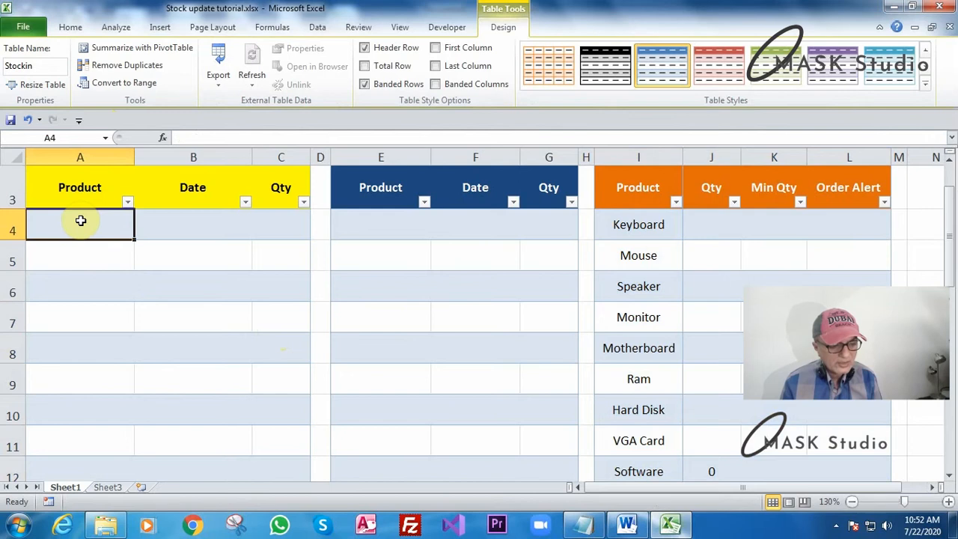
click(313, 30)
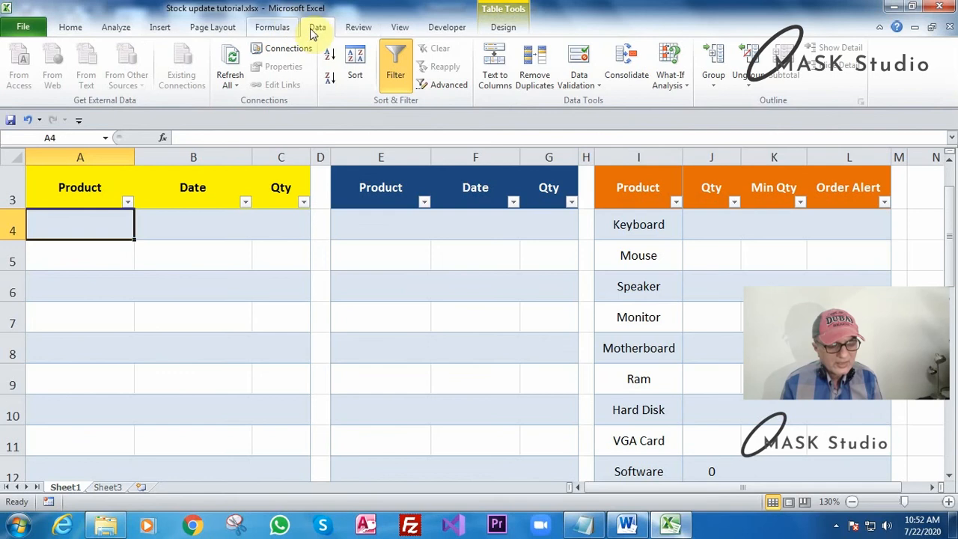
click(578, 80)
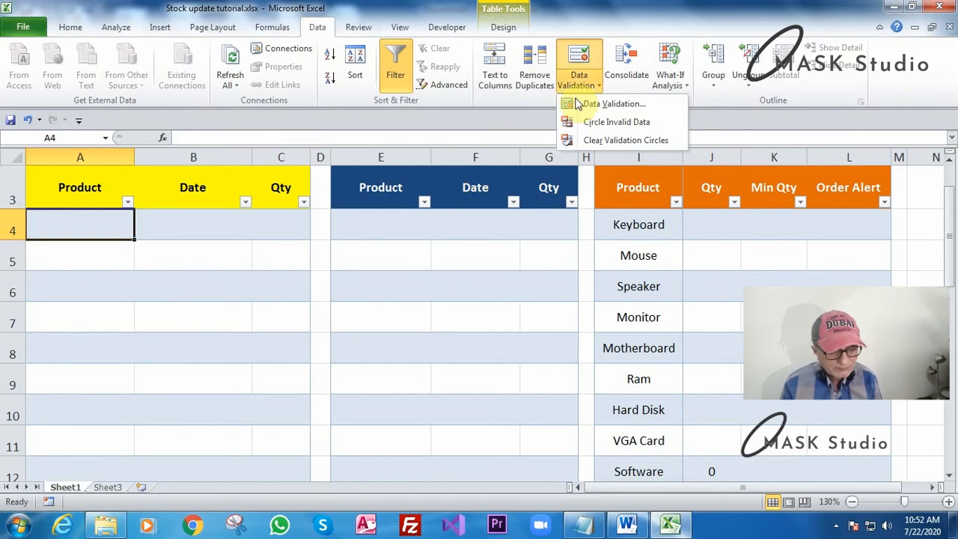
click(580, 103)
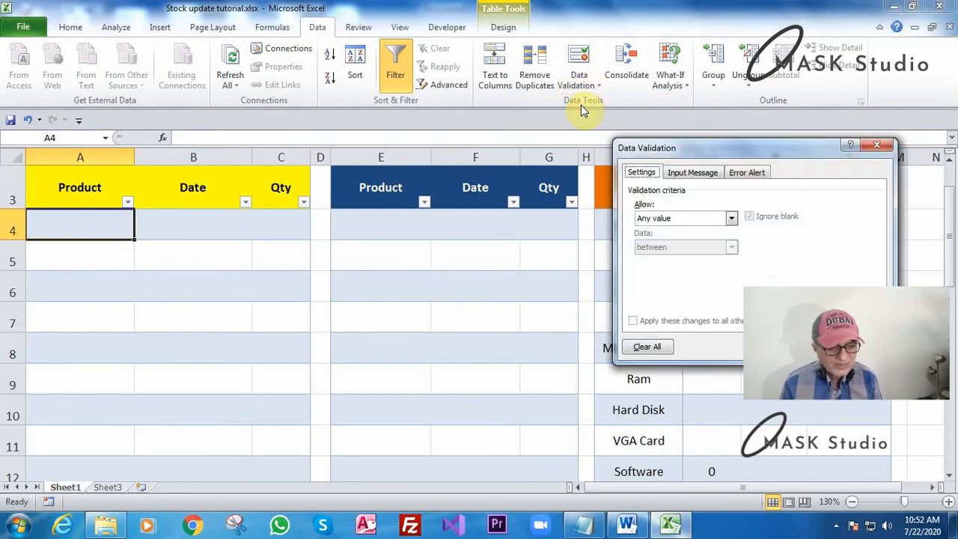
click(732, 219)
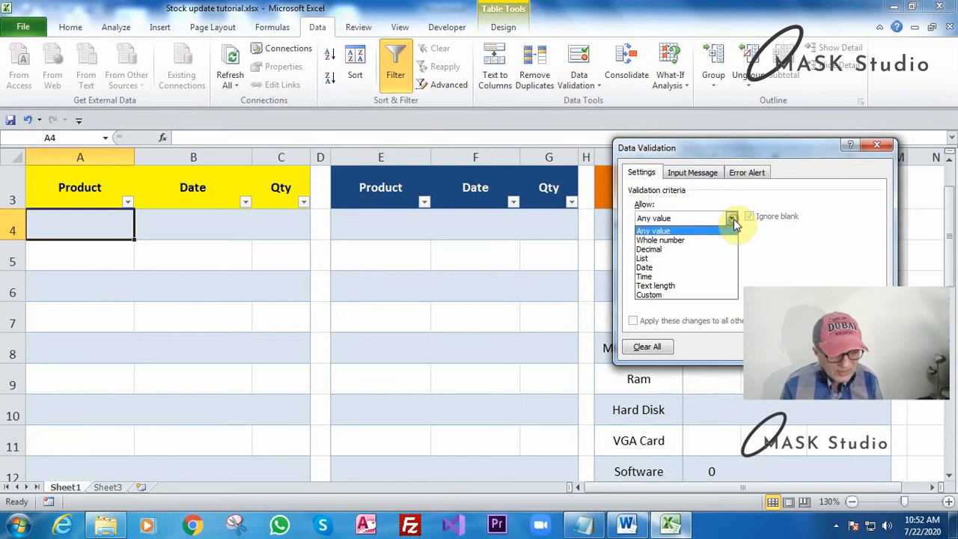
click(714, 258)
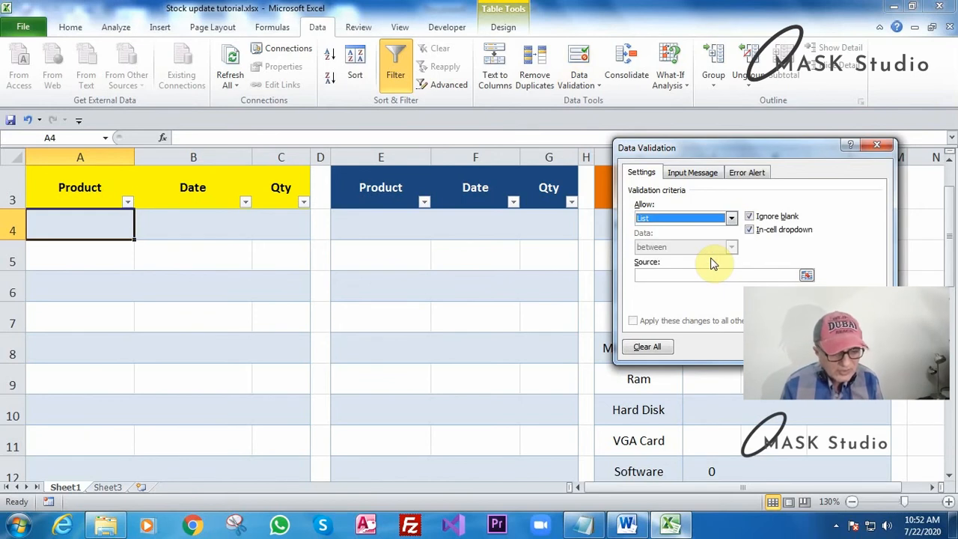
Use the product names in I4:I12 as the validation list source for A4, apply the rule and check the cell's dropdown.
click(806, 276)
drag(734, 146, 371, 149)
drag(648, 225, 637, 432)
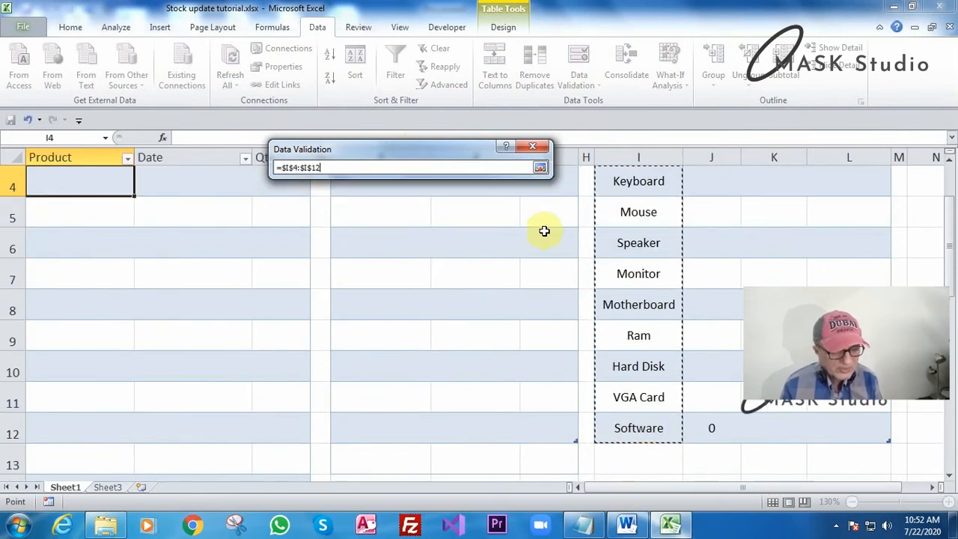
click(540, 168)
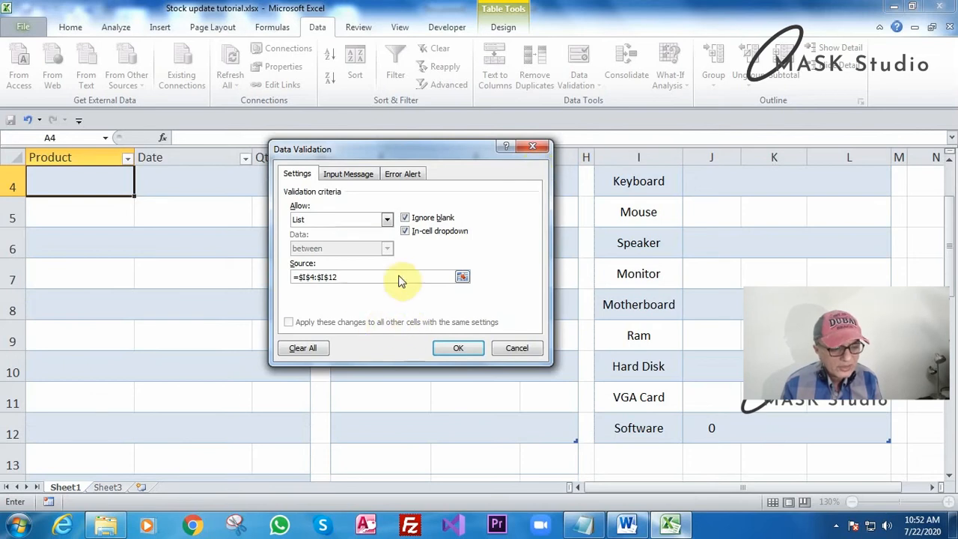
click(456, 349)
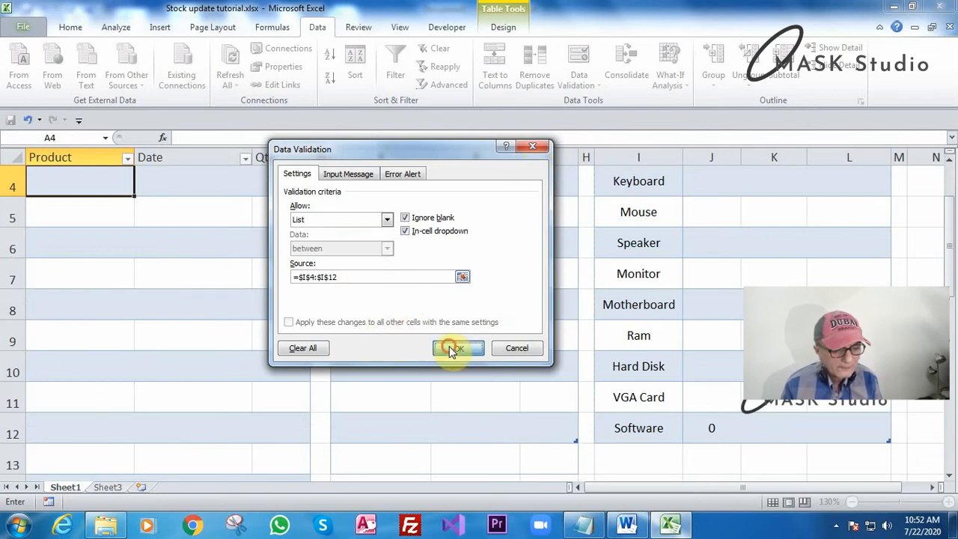
scroll(306, 306, up, 1)
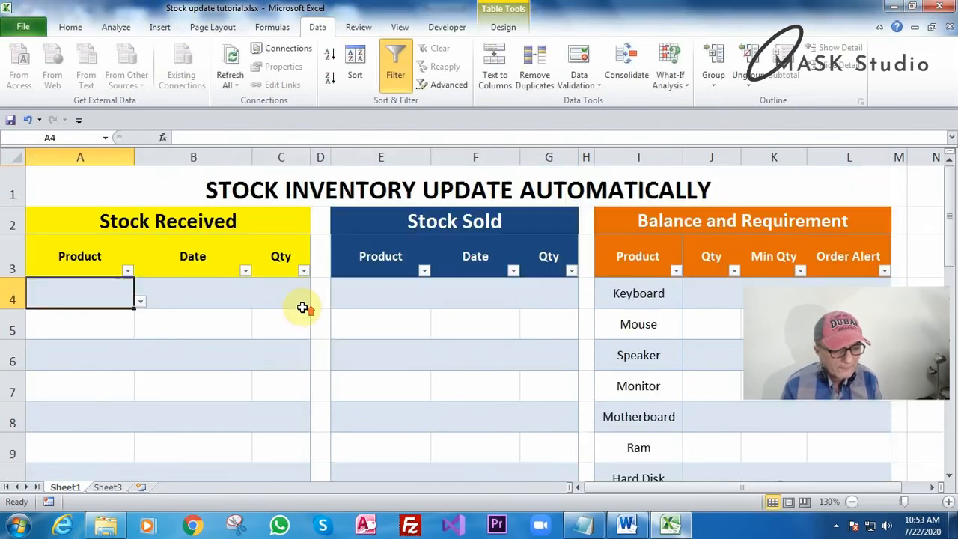
click(140, 303)
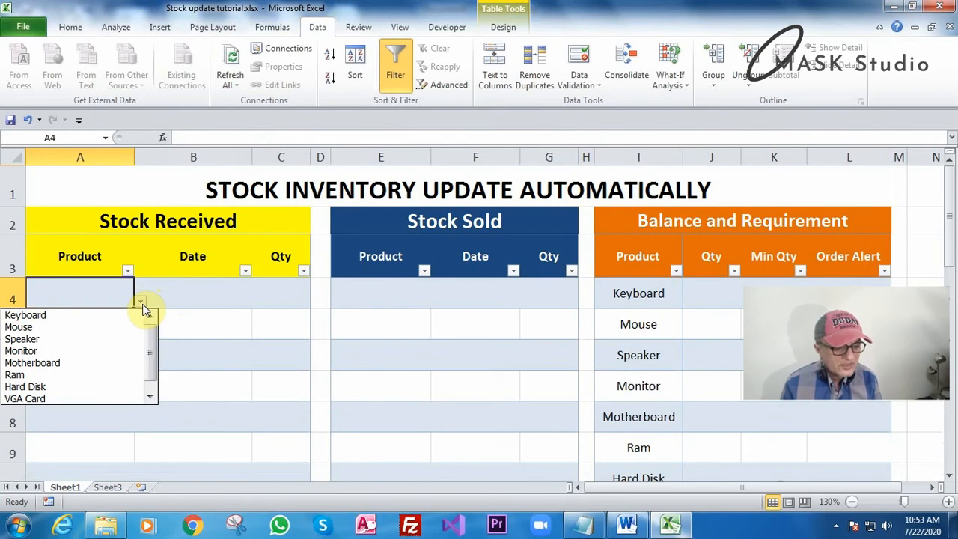
click(142, 304)
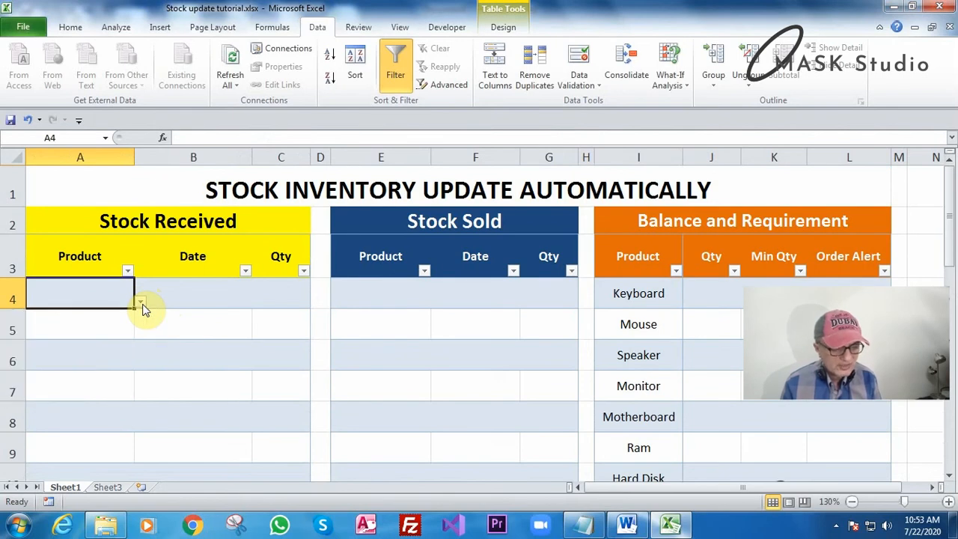
click(141, 304)
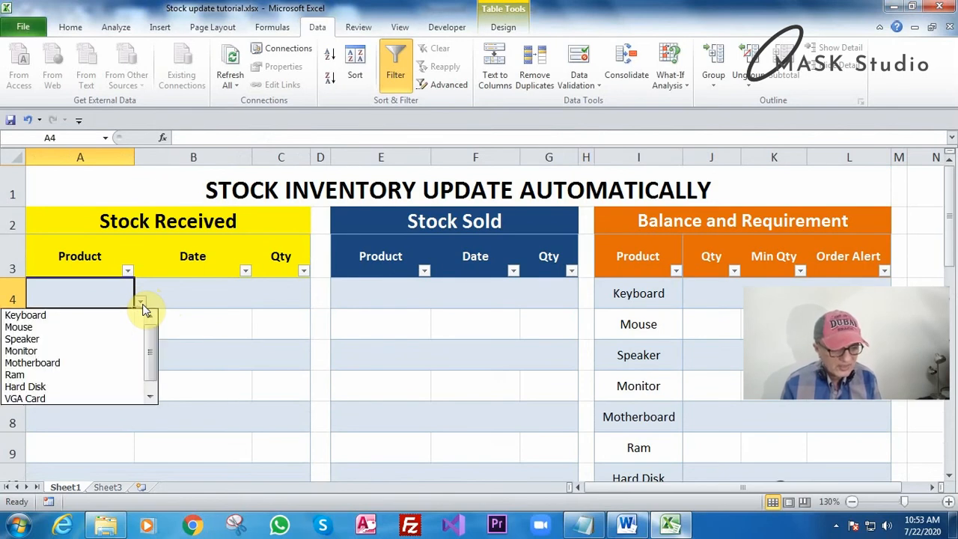
click(143, 306)
Start a data validation rule for cell E4 in Stock Sold that allows values from a List.
click(392, 293)
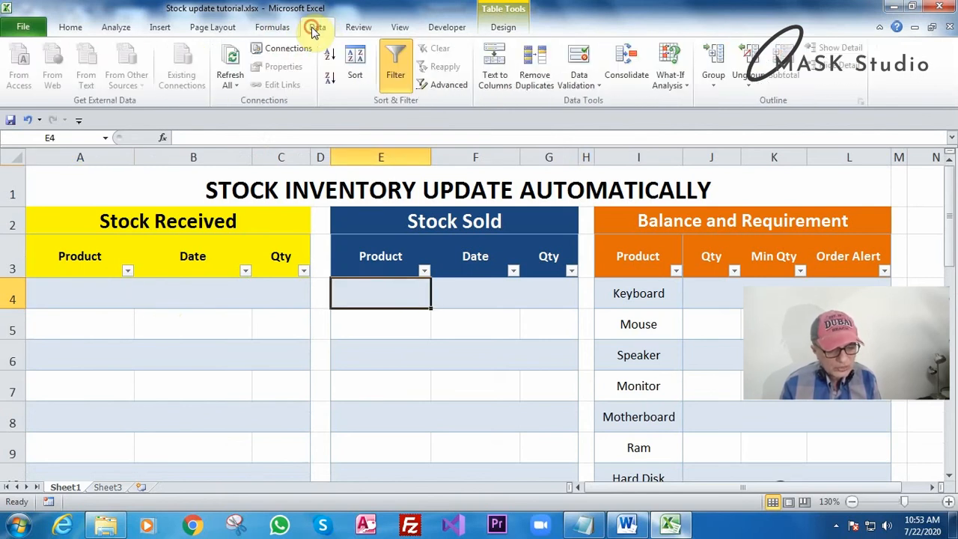
click(573, 84)
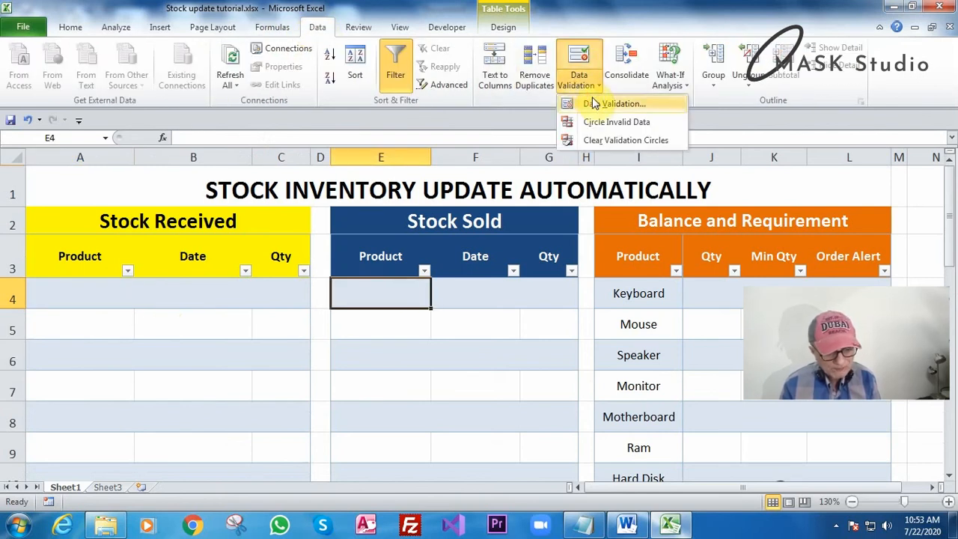
click(570, 101)
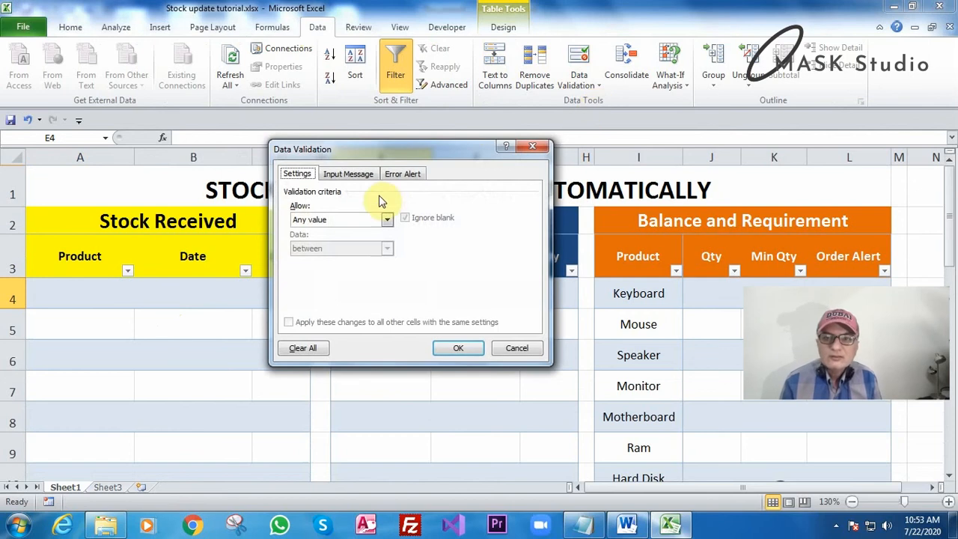
click(388, 219)
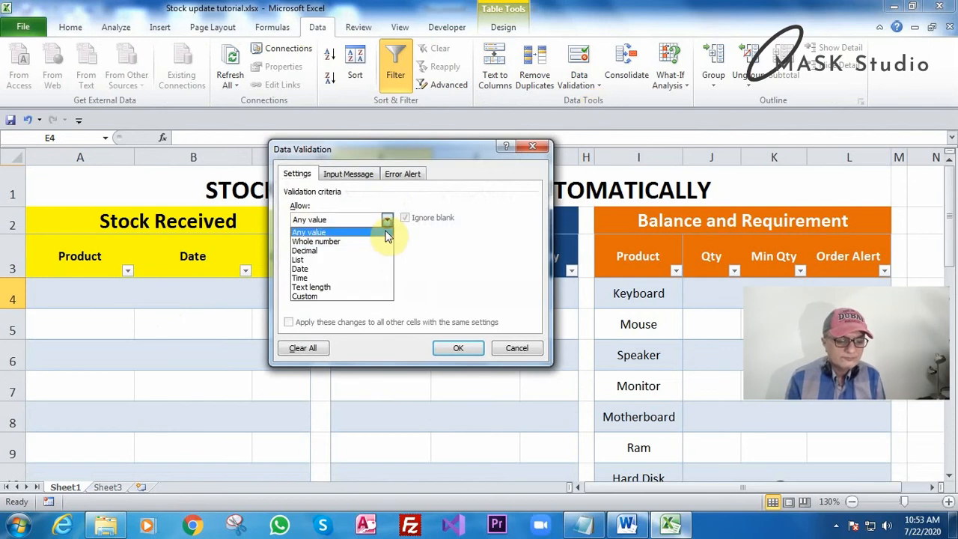
click(360, 262)
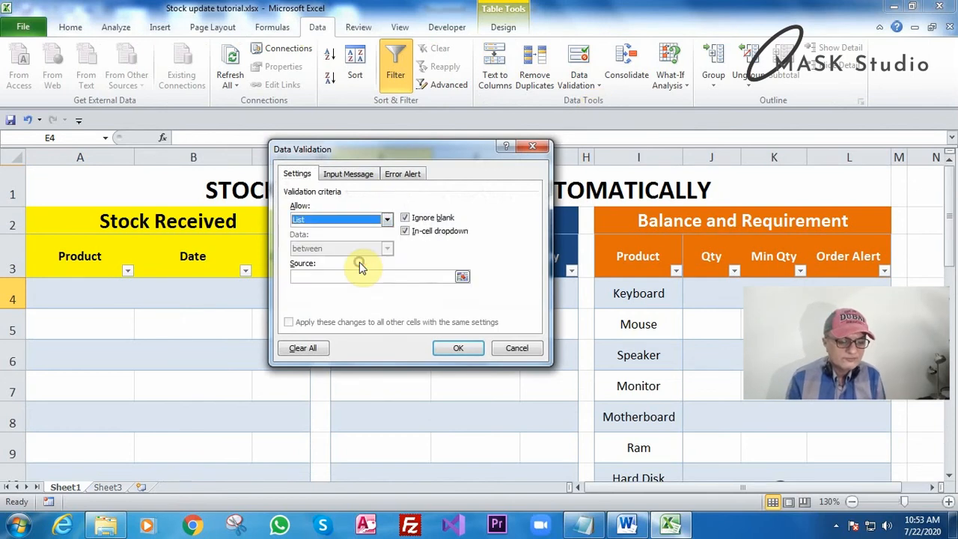
Use the product names in I4:I12 as the validation list source for E4, apply the rule and check the cell's dropdown.
click(463, 278)
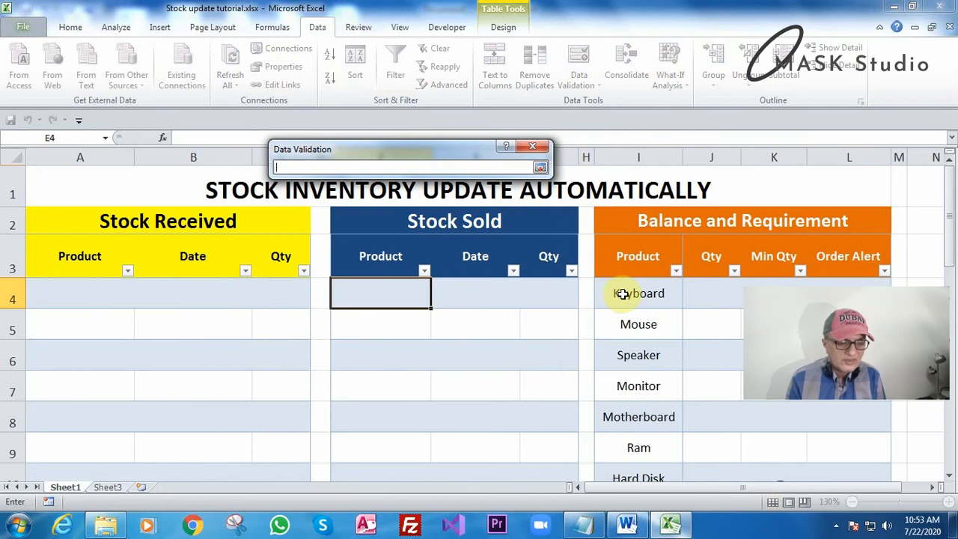
drag(621, 293, 642, 438)
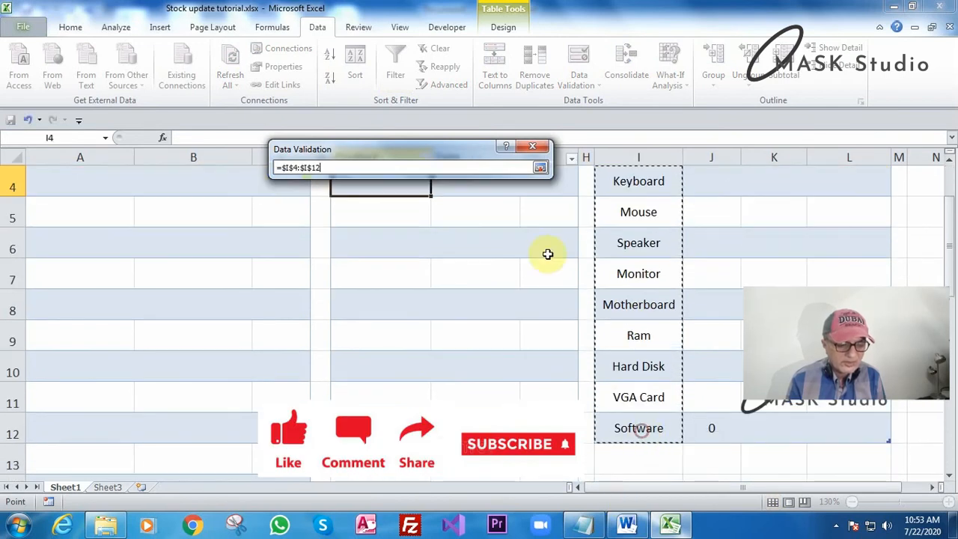
click(540, 168)
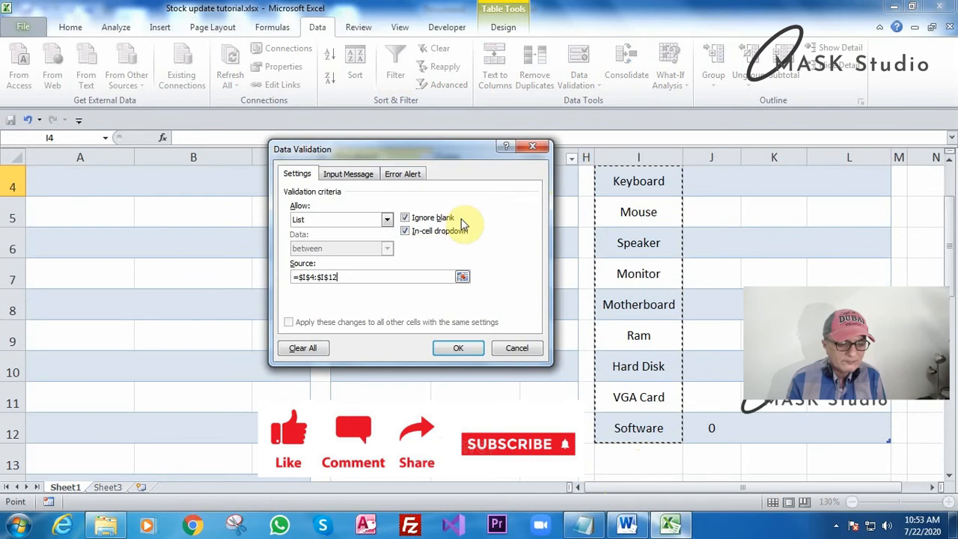
click(457, 350)
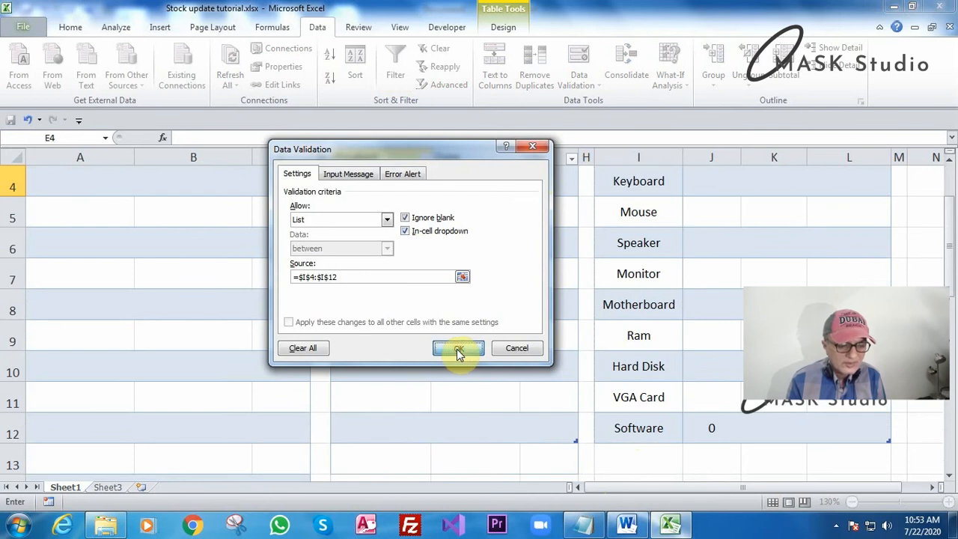
scroll(458, 330, up, 1)
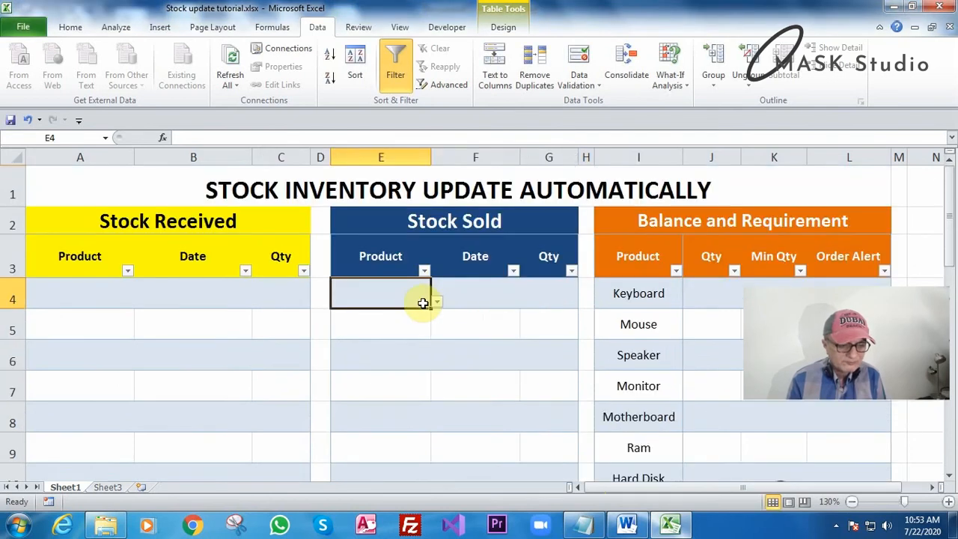
click(438, 302)
click(440, 304)
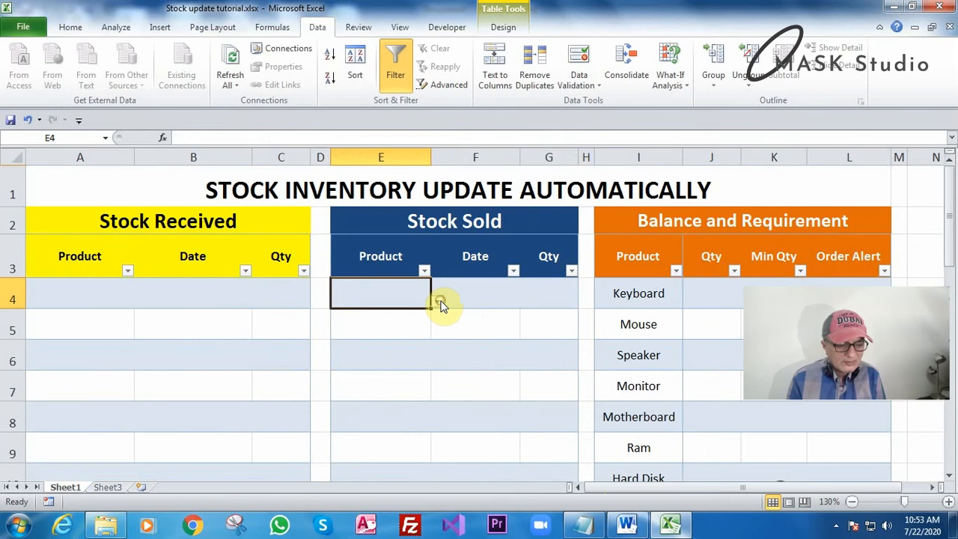
Extend the list validation from E4 to the cells below it in the Stock Sold Product column, keeping $I$4:$I$12 as the source.
drag(405, 300, 381, 310)
scroll(370, 322, up, 3)
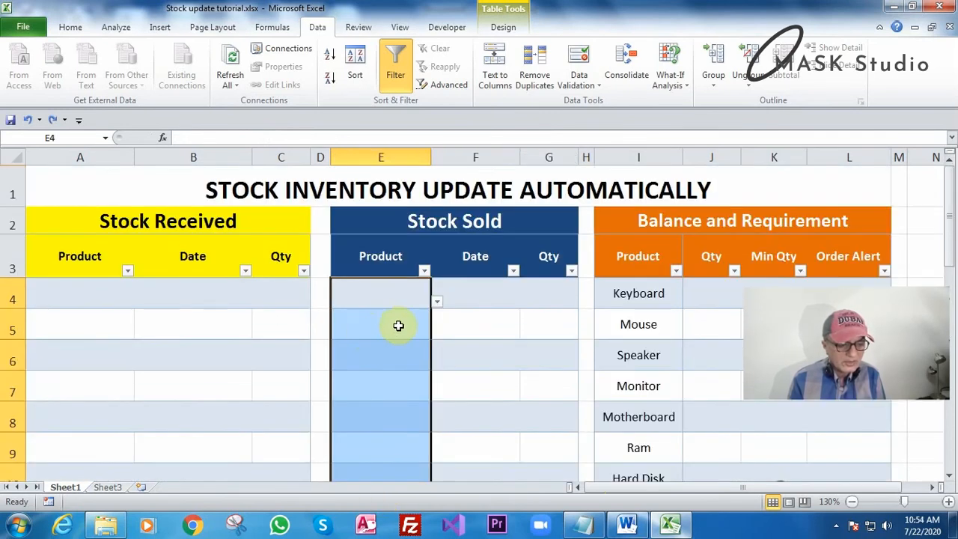
click(575, 81)
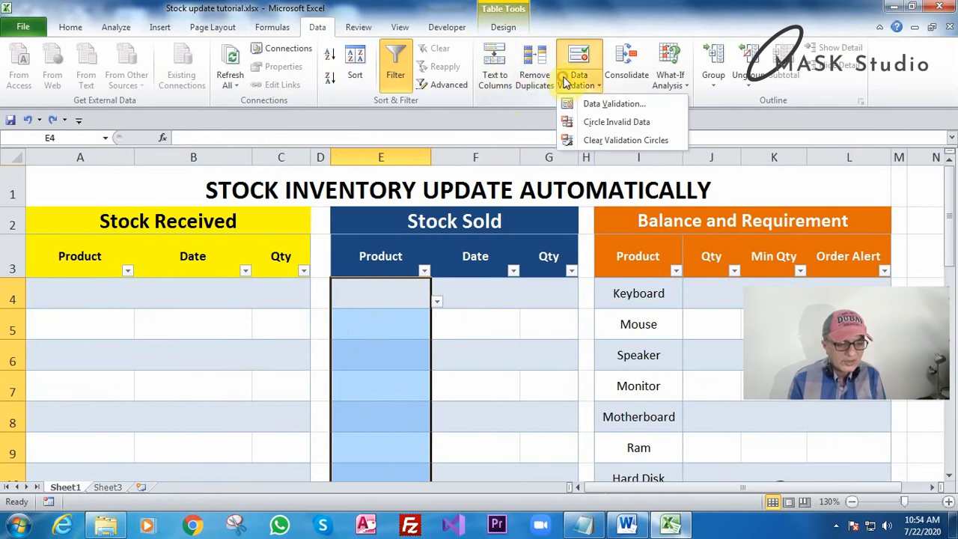
click(592, 104)
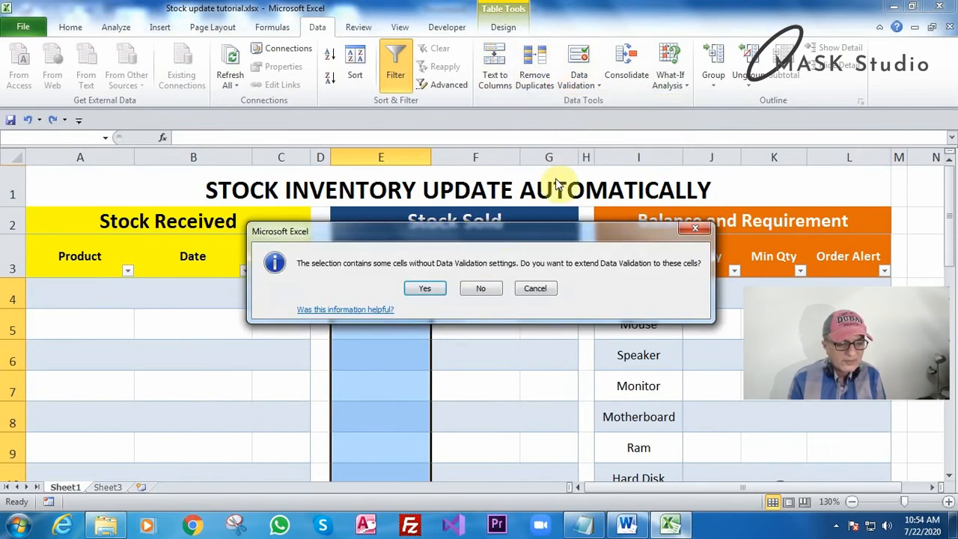
click(425, 288)
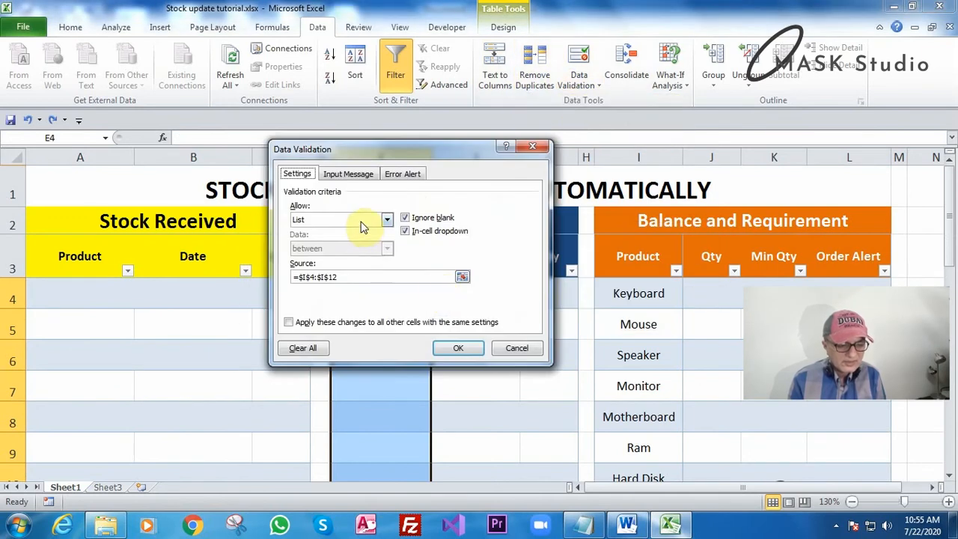
click(442, 351)
Check the product dropdown lists in cells E5, E6 and E7 of the Stock Sold table.
click(413, 332)
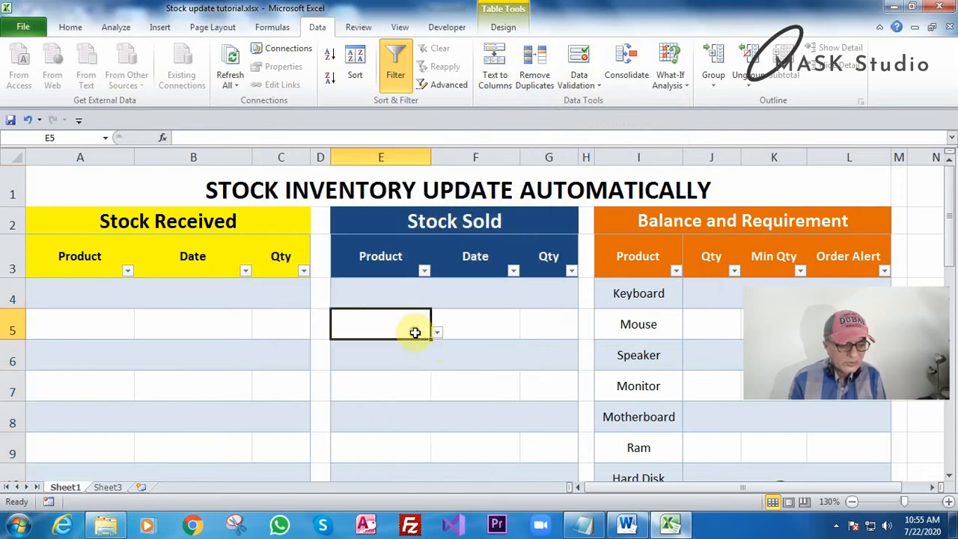
click(433, 333)
click(436, 334)
click(426, 346)
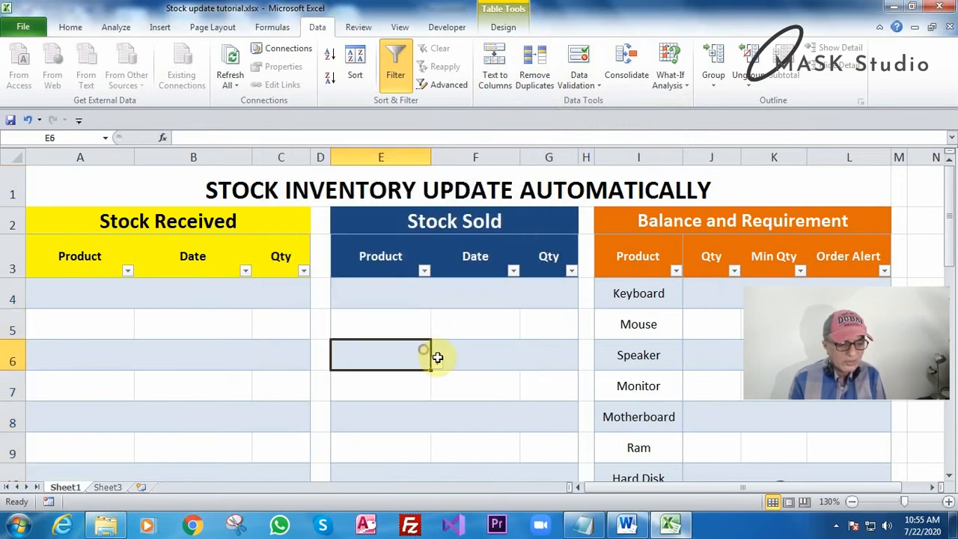
click(437, 363)
click(425, 360)
click(436, 364)
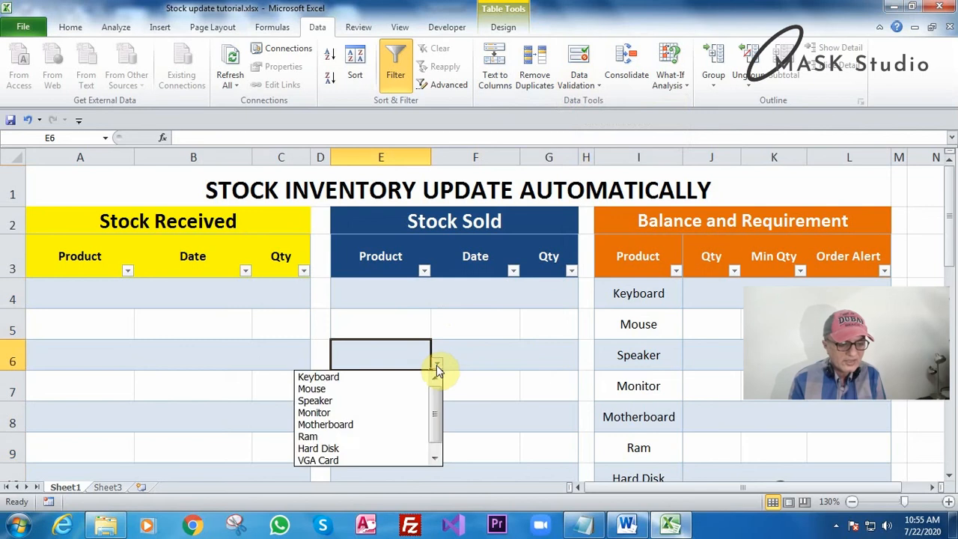
click(436, 367)
click(391, 385)
click(437, 394)
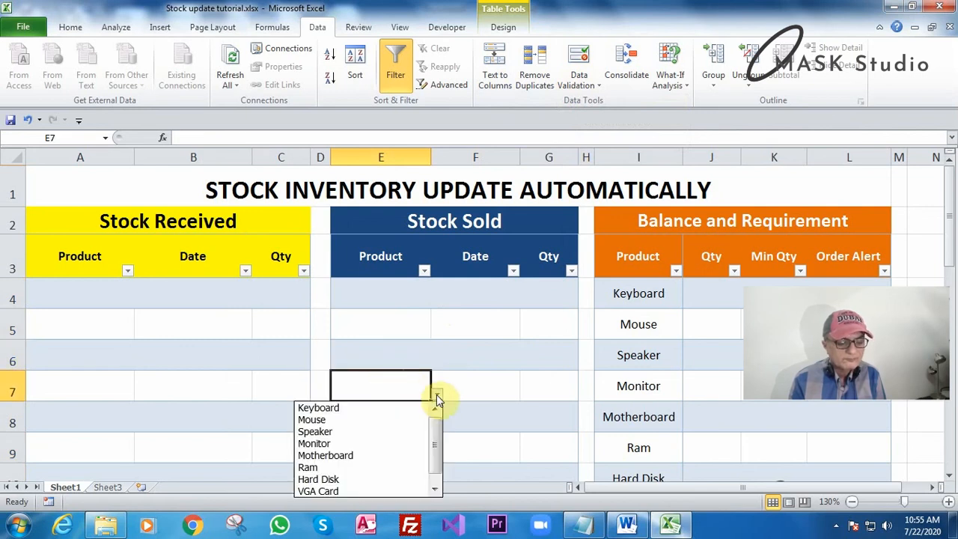
click(437, 394)
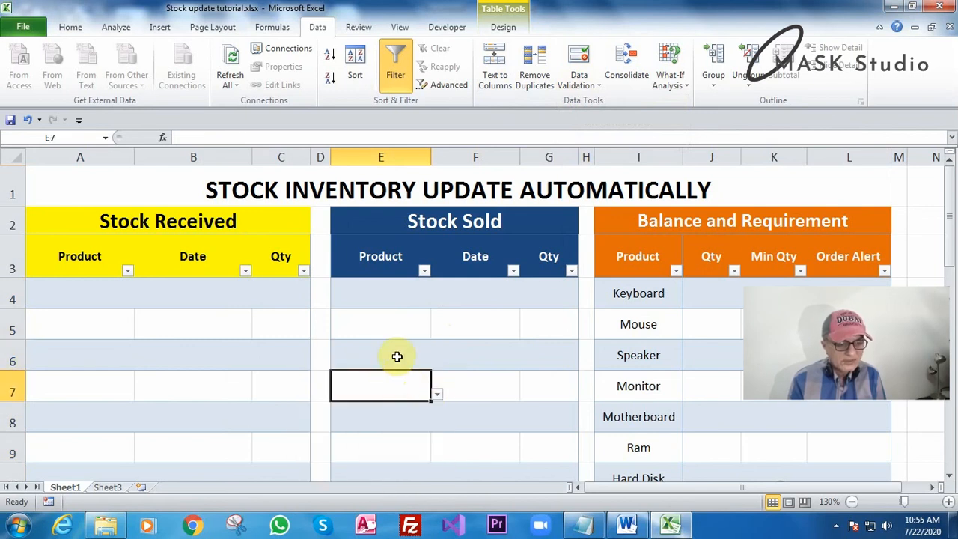
Choose Keyboard from the product dropdown in cell A4 of Stock Received.
click(63, 288)
click(139, 301)
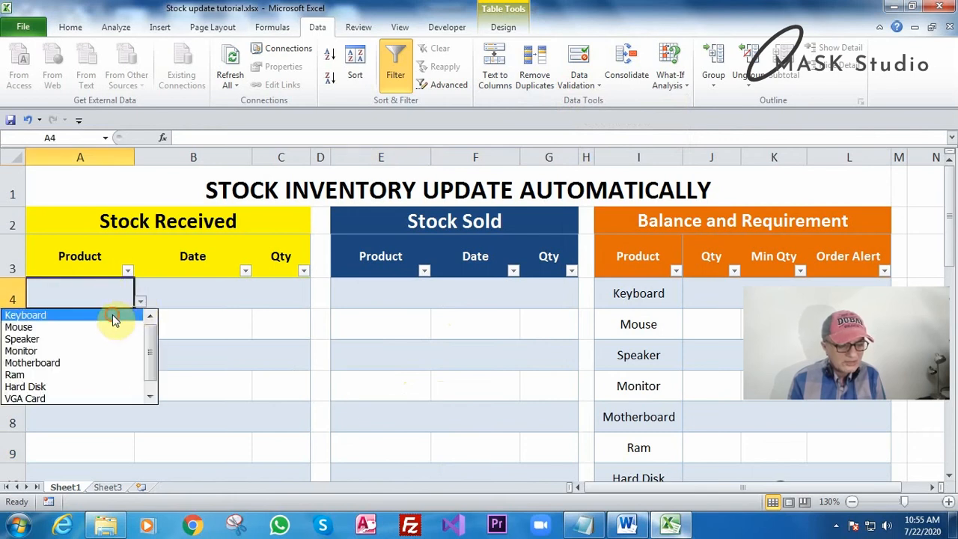
click(112, 316)
Enter the date 07/01/2020 for the Keyboard entry in cell B4 of Stock Received.
click(170, 295)
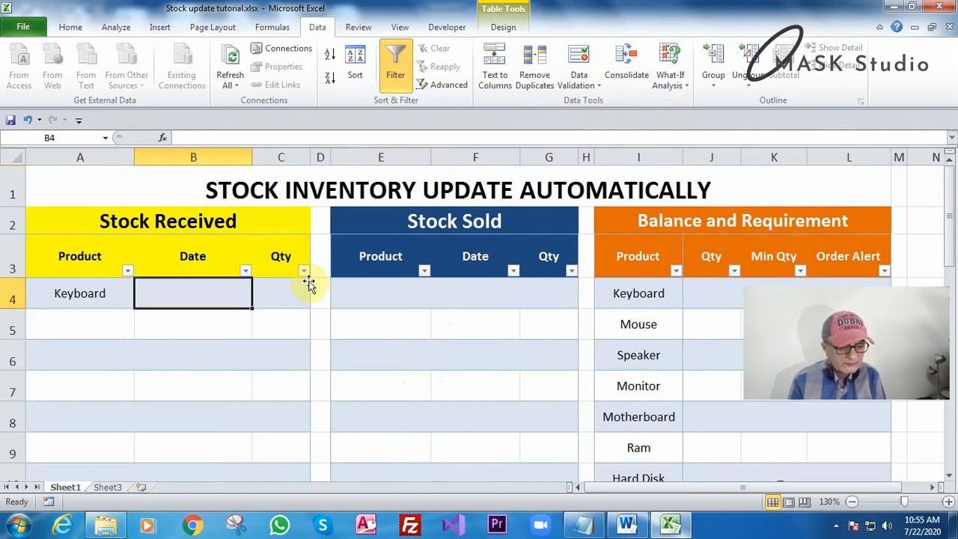
text(07)
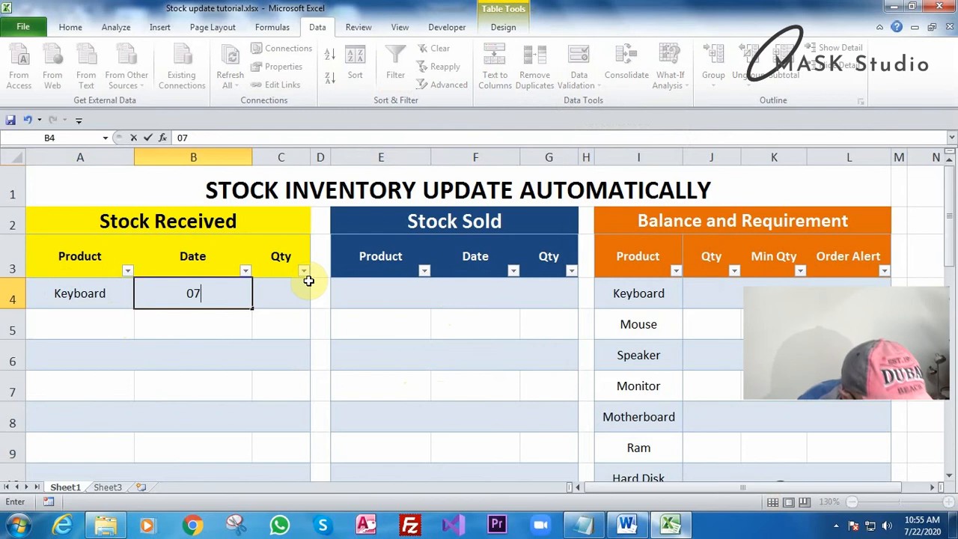
text(/)
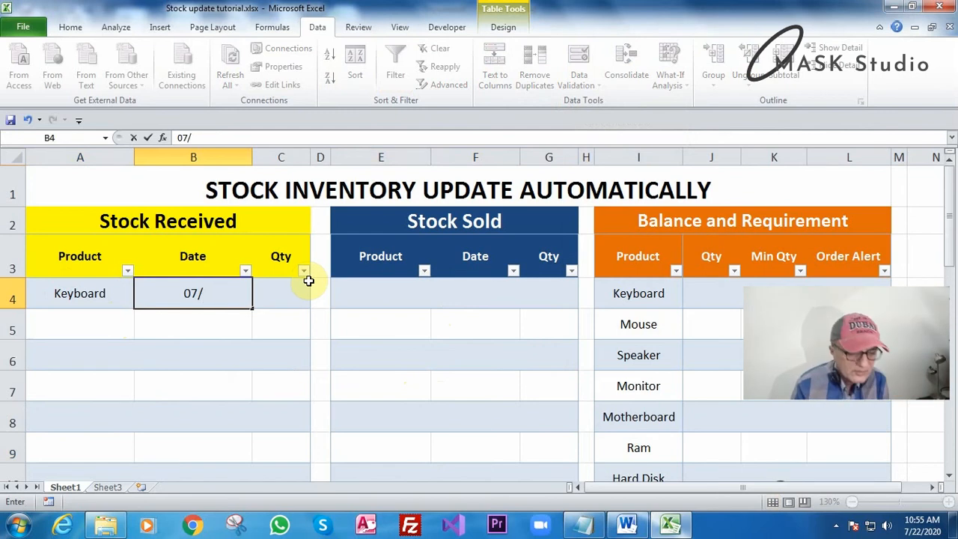
text(01)
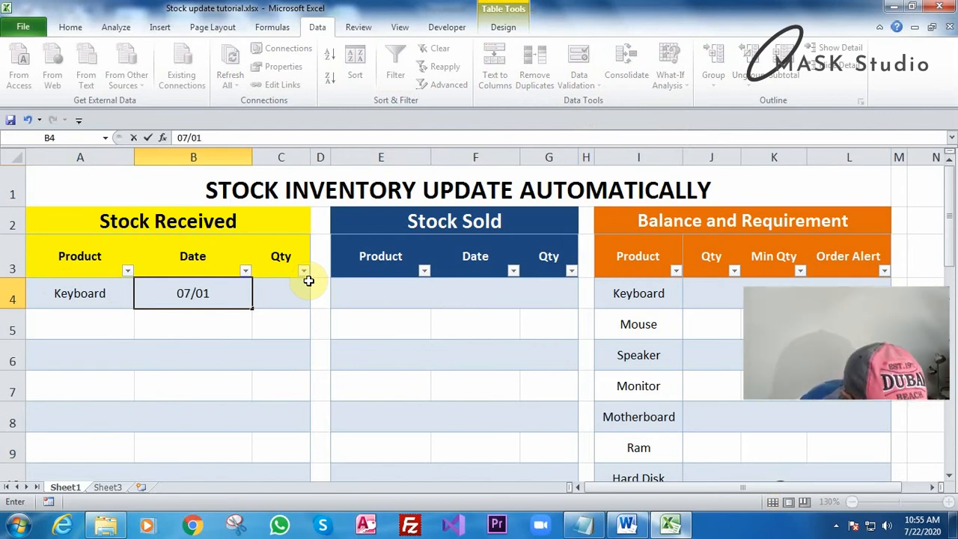
text(2020)
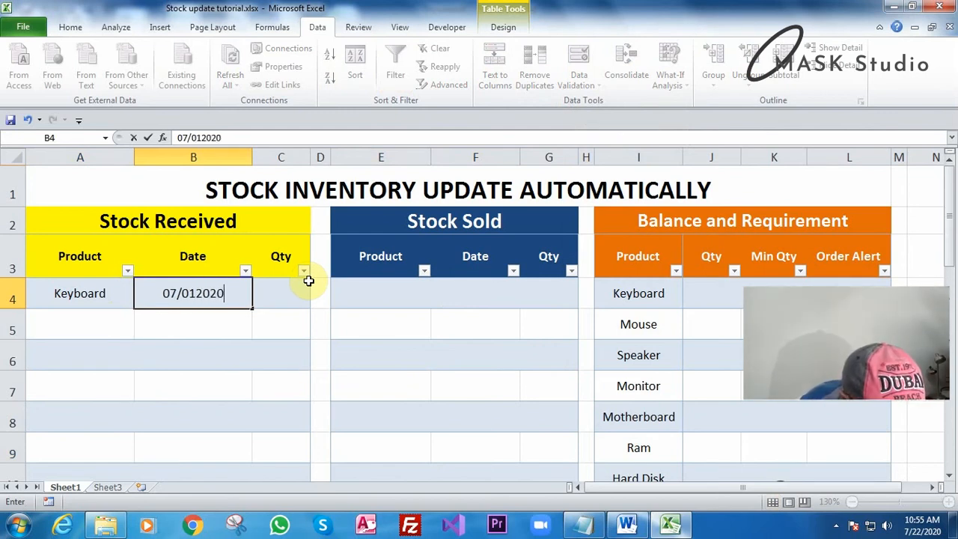
key(BackSpace)
key(BackSpace)
key(BackSpace)
key(BackSpace)
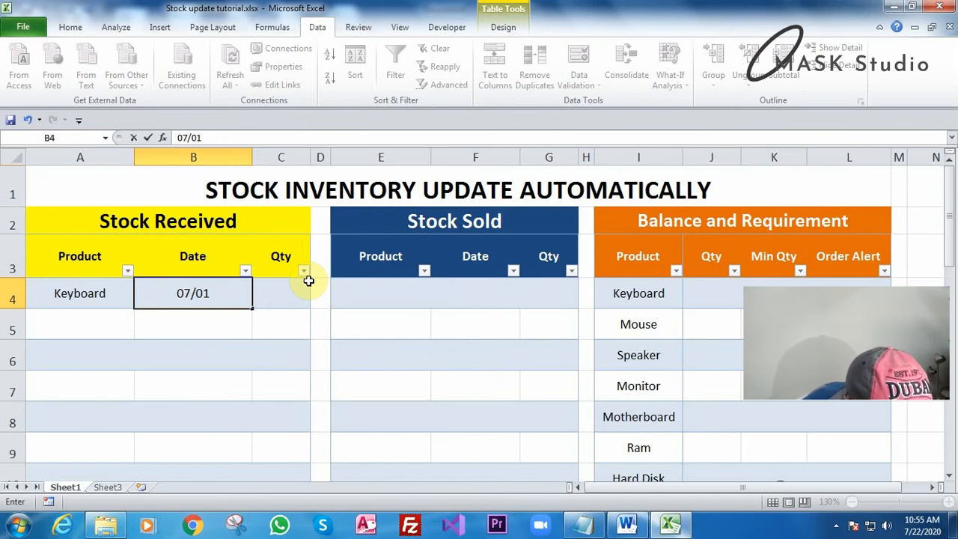
text(/2020)
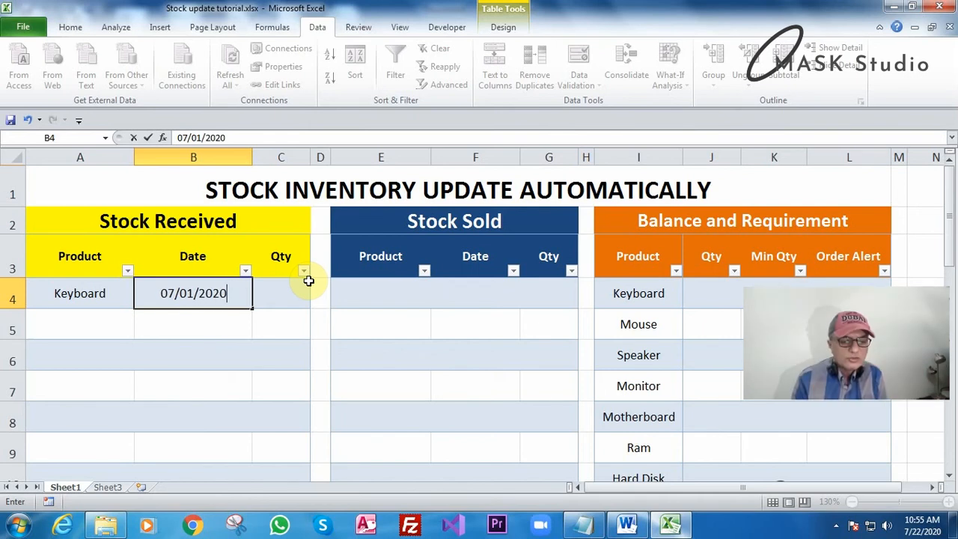
key(Return)
Enter a received quantity of 100 for Keyboard in cell C4.
click(307, 284)
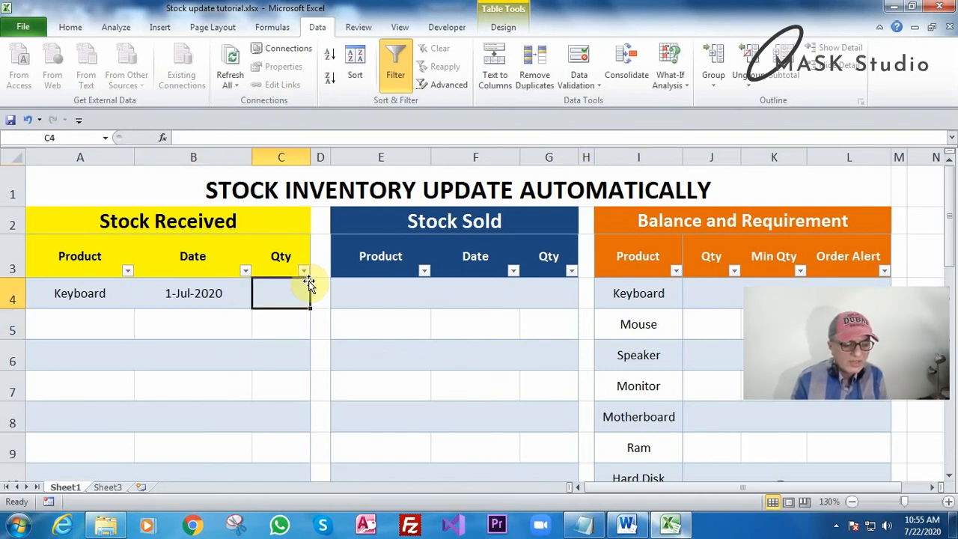
text(1)
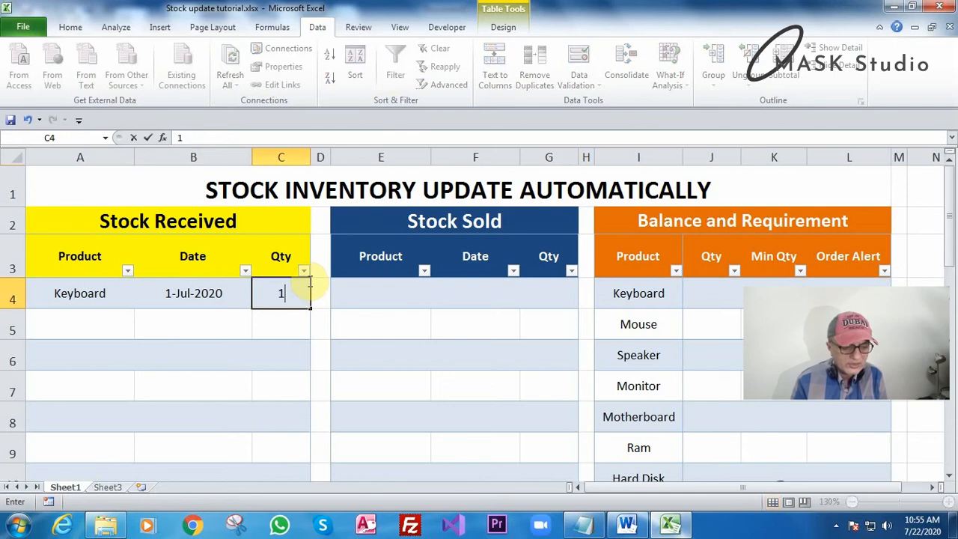
text(00)
key(Return)
click(307, 285)
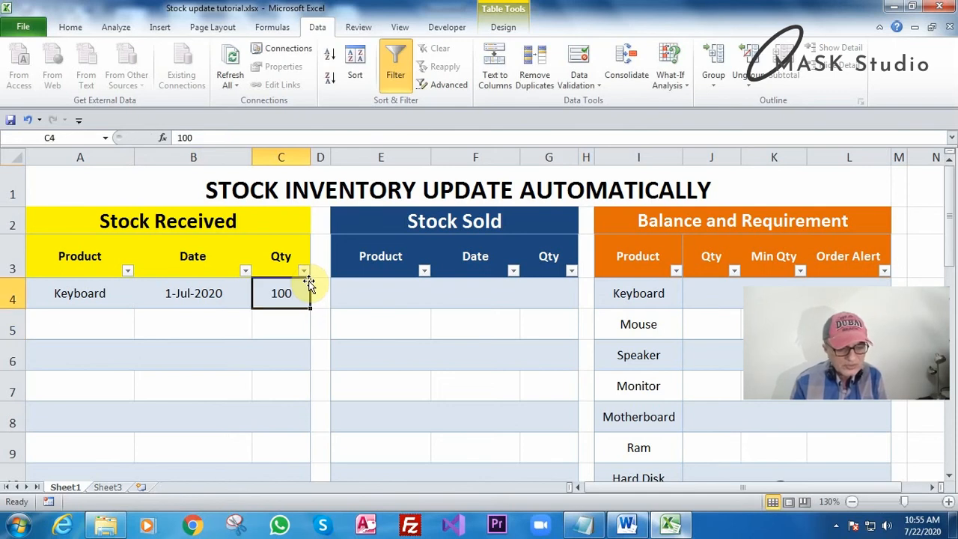
Choose Keyboard from the product dropdown in cell E4 of Stock Sold.
key(Right)
key(Right)
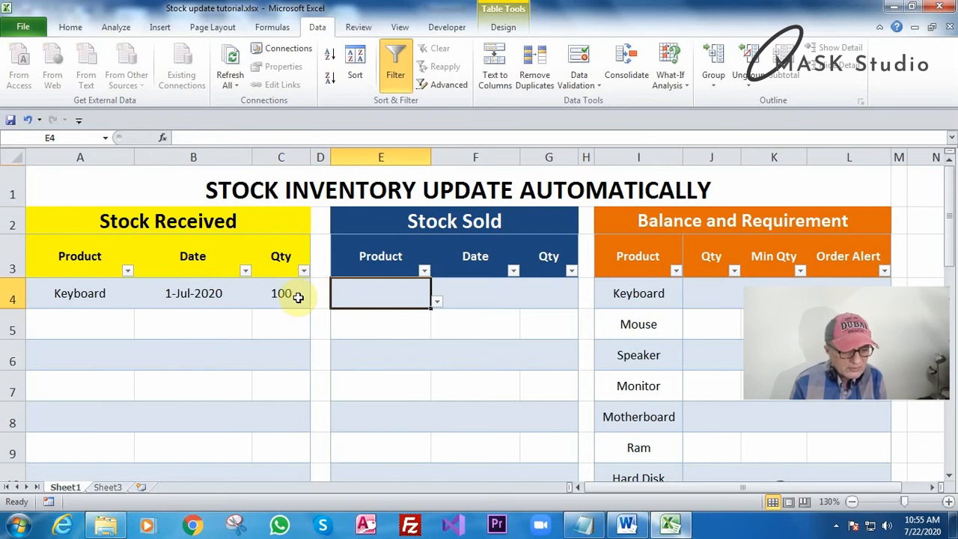
click(439, 302)
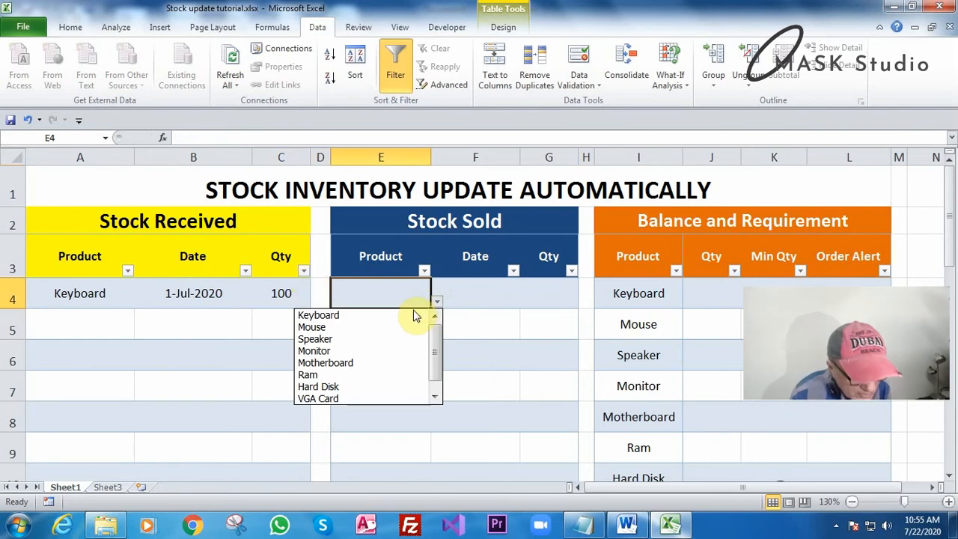
click(413, 314)
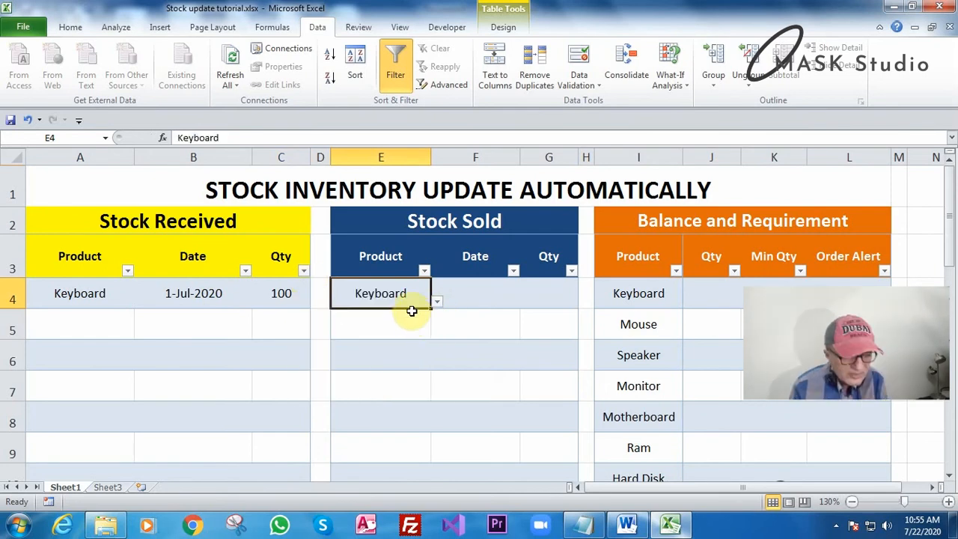
Enter the date 07/07/2020 for the Keyboard sale in cell F4 of Stock Sold.
click(488, 300)
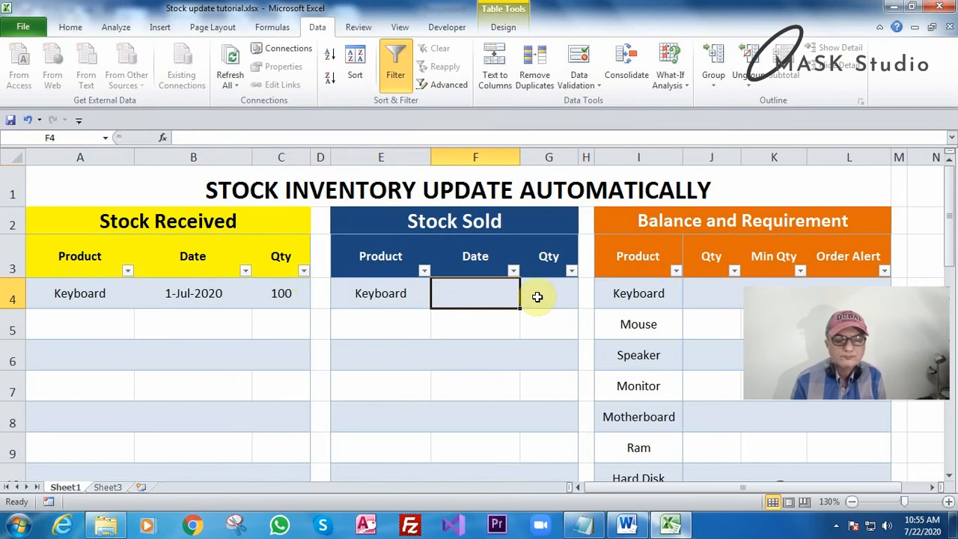
text(0)
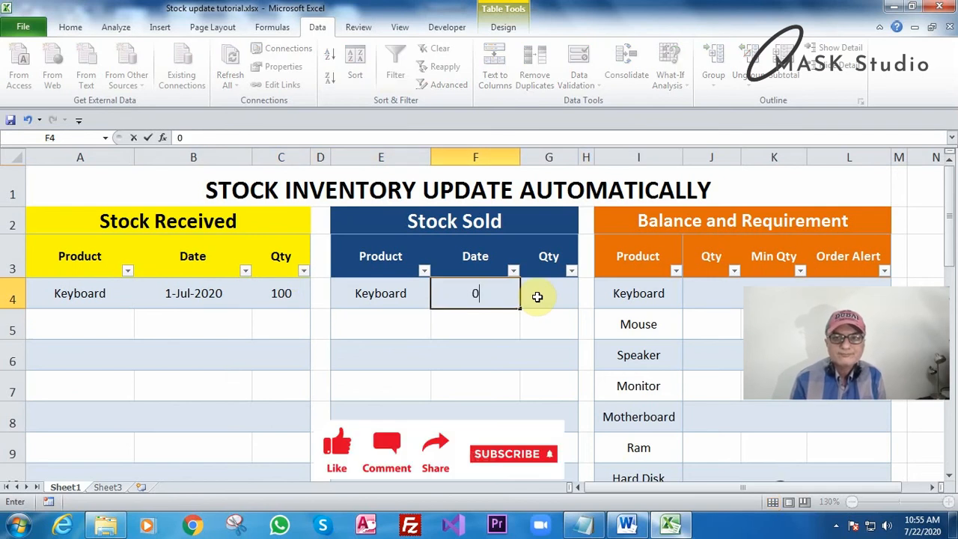
text(7/07)
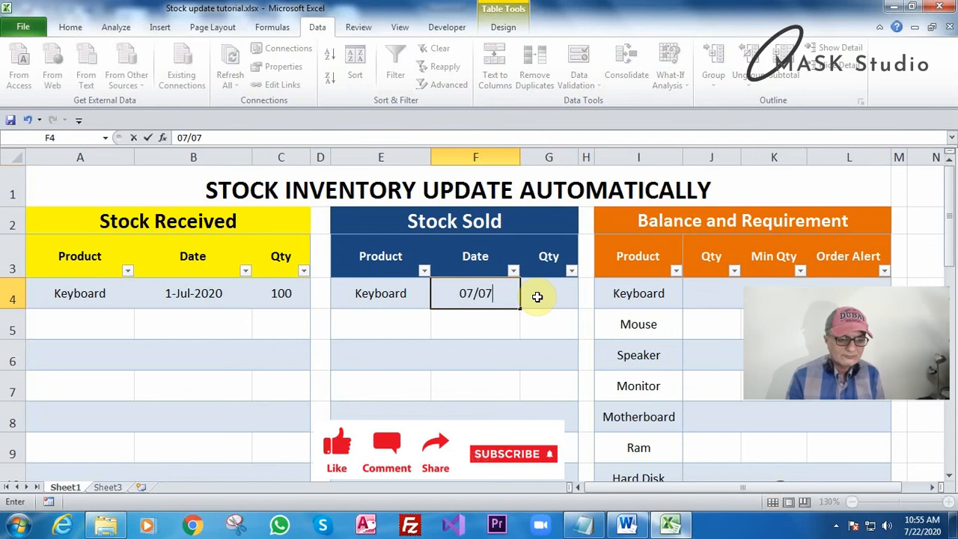
text(/)
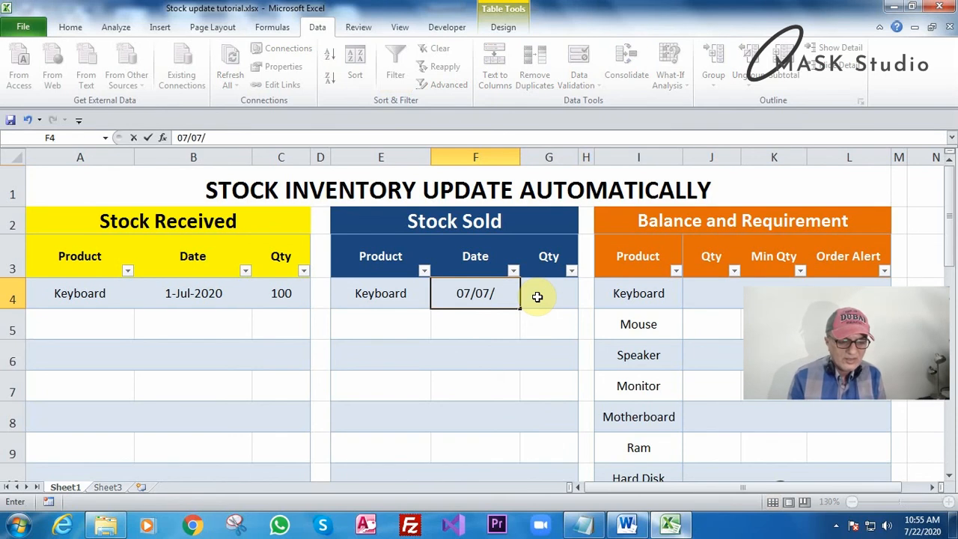
text(2020)
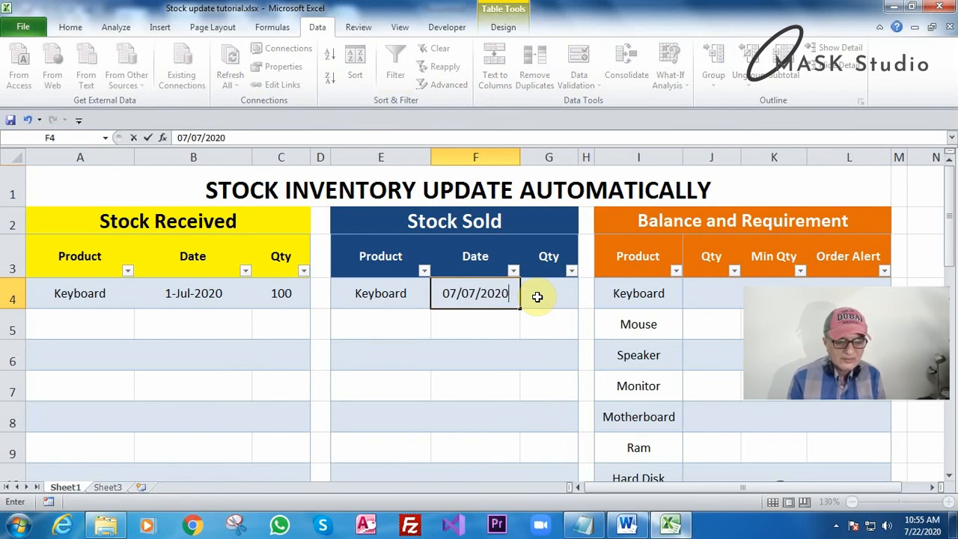
key(Return)
Enter a sold quantity of 15 for Keyboard in cell G4.
click(537, 297)
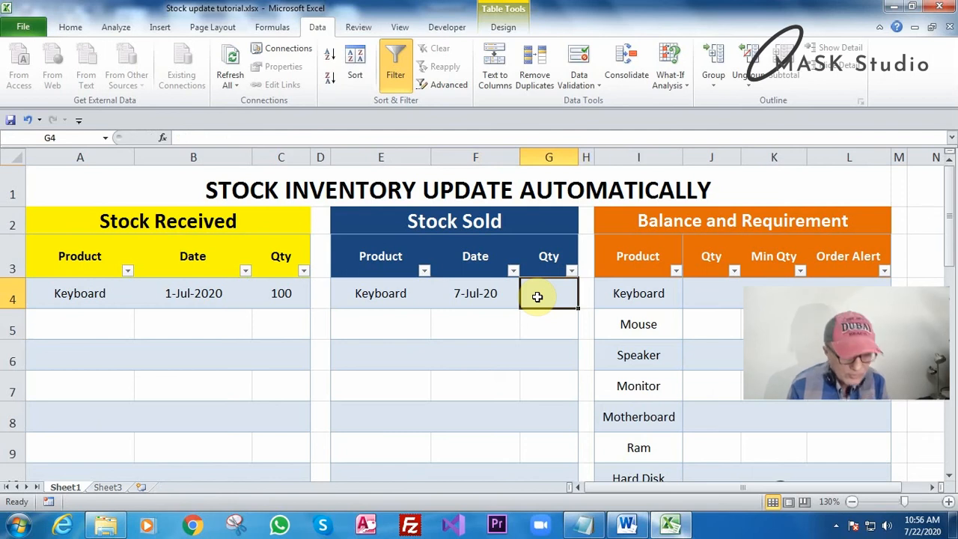
text(15)
key(Return)
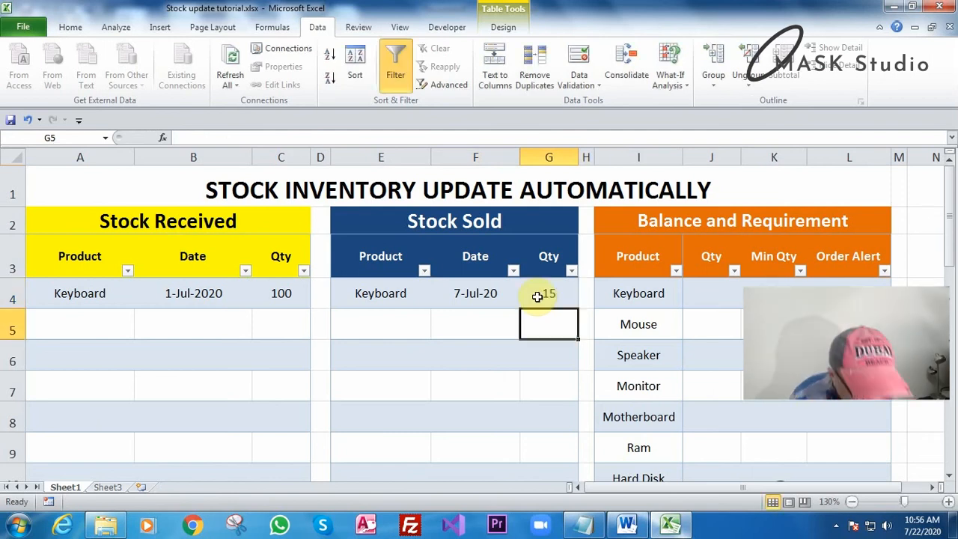
Clear the sold quantity for Keyboard from cell G4.
click(276, 300)
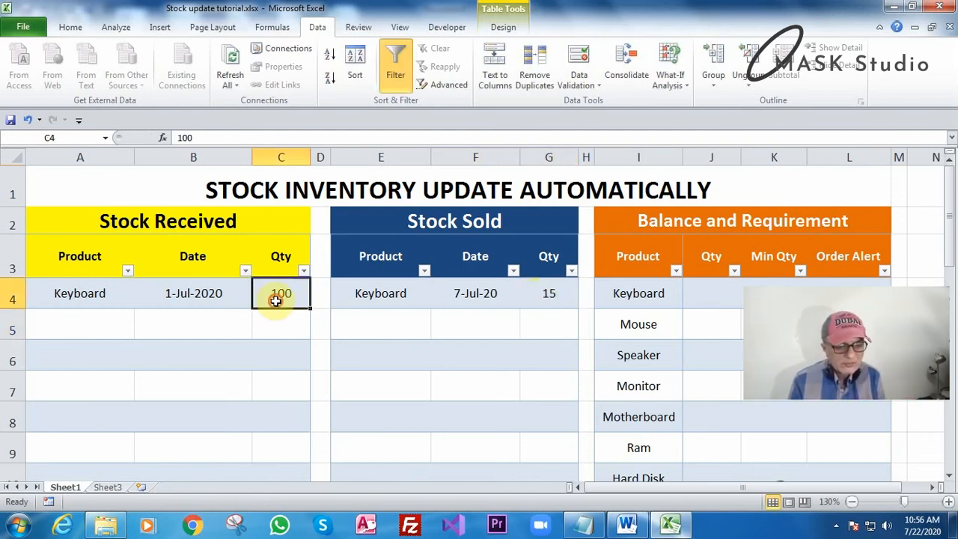
click(559, 289)
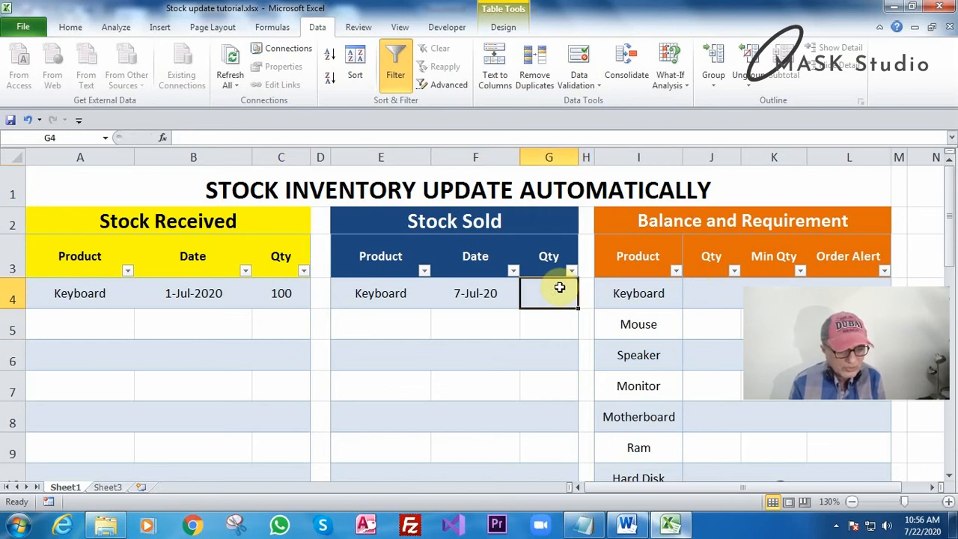
key(Down)
key(Up)
key(Up)
key(Down)
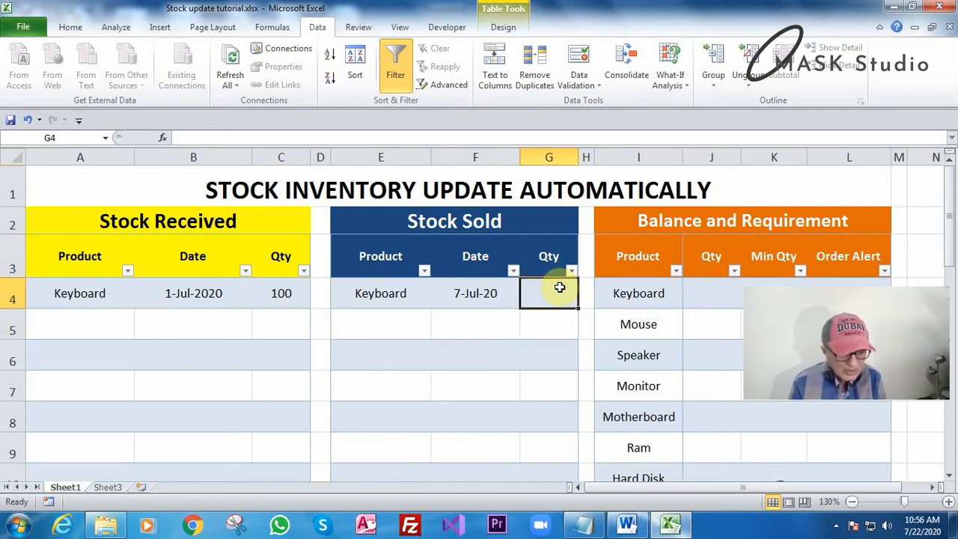
click(728, 304)
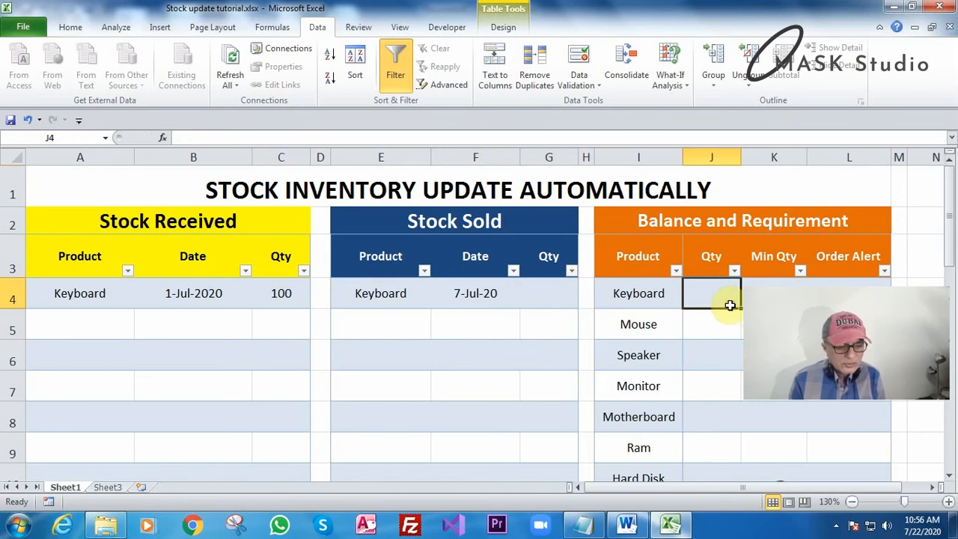
click(268, 299)
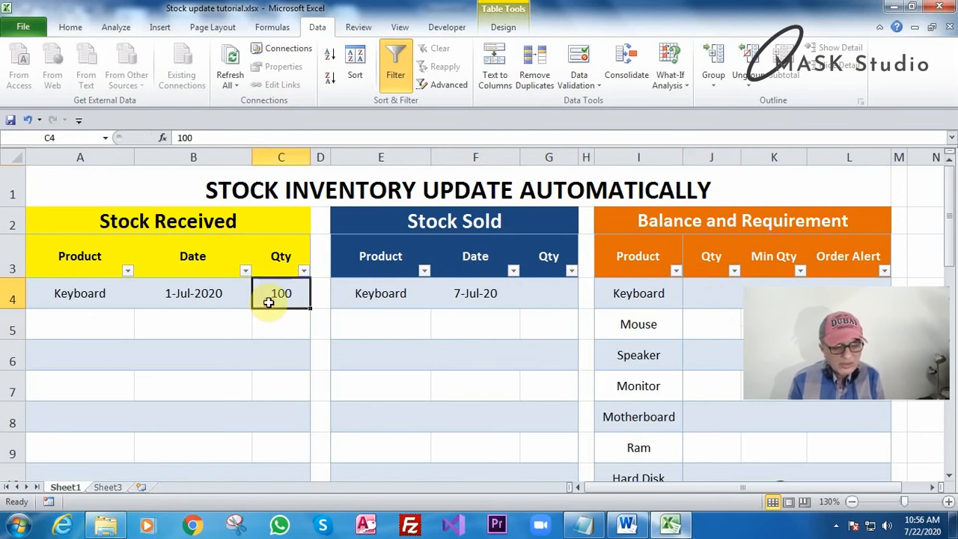
Extend the list validation with source =$I$4:$I$12 to all Product cells A4:A14 of Stock Received.
click(726, 292)
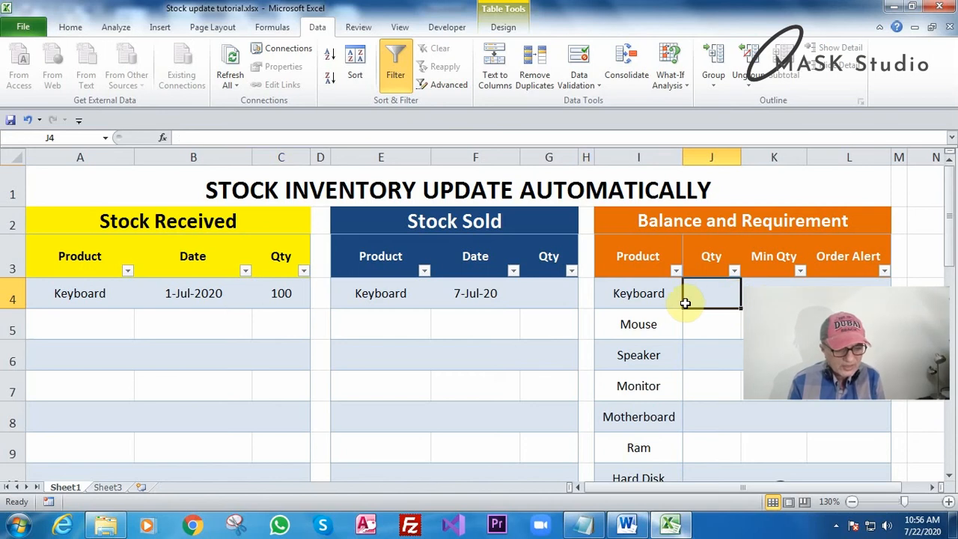
click(88, 298)
click(88, 317)
drag(89, 298, 100, 423)
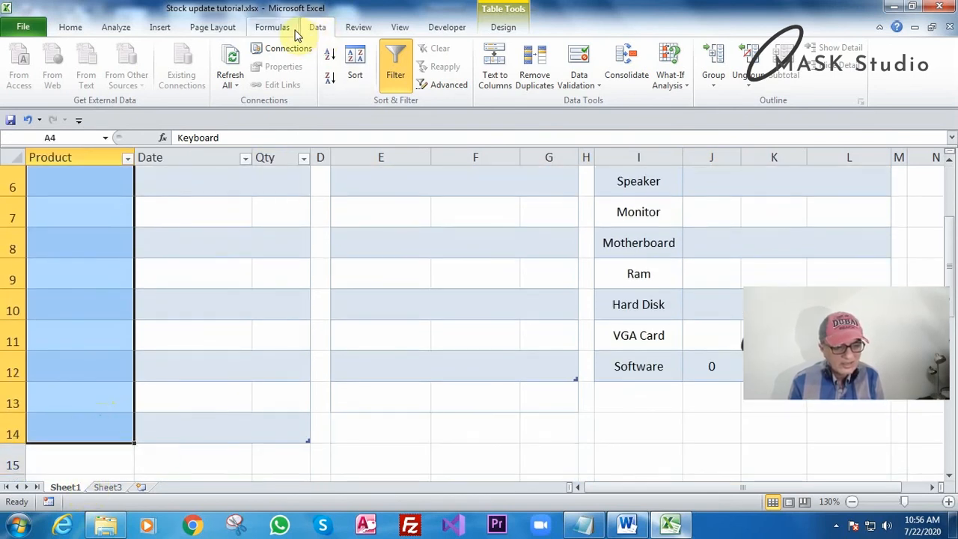
click(316, 33)
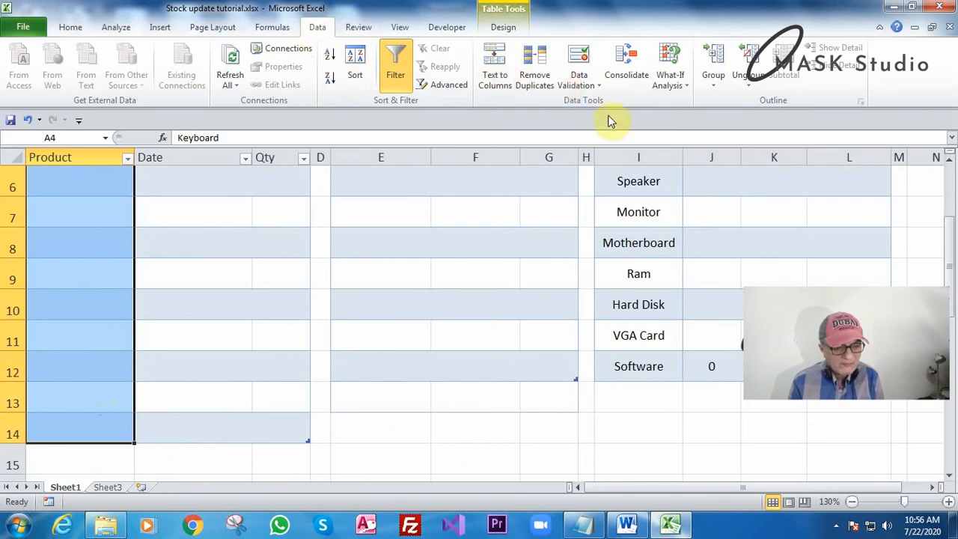
click(578, 77)
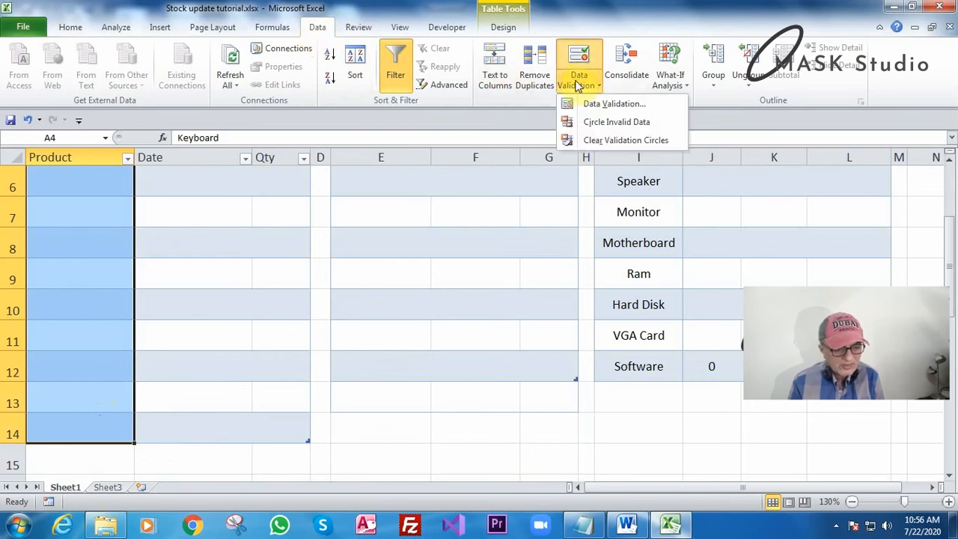
click(589, 103)
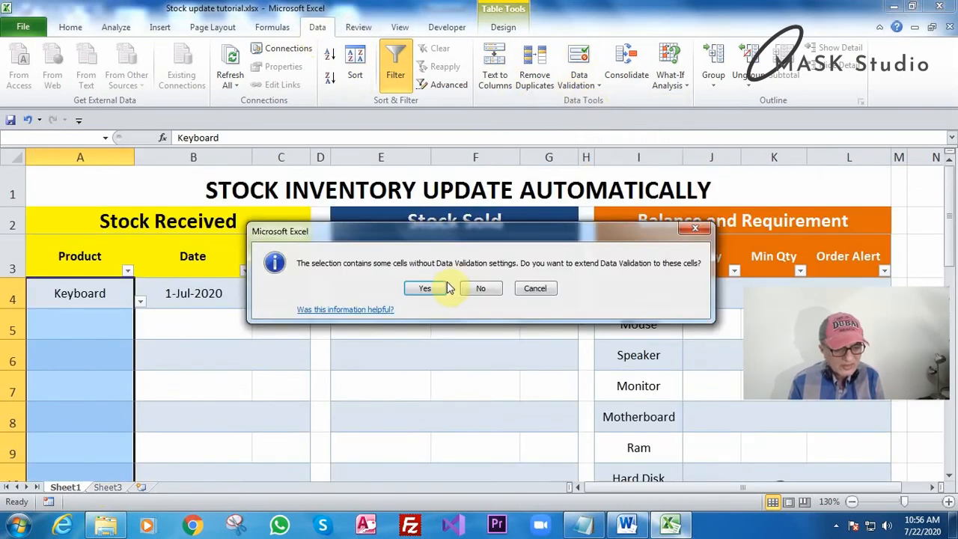
click(442, 289)
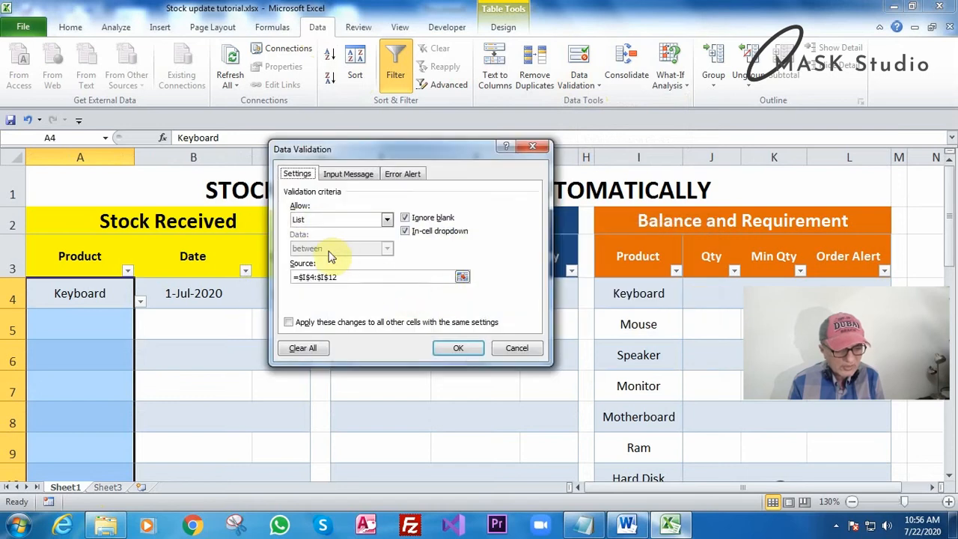
click(456, 349)
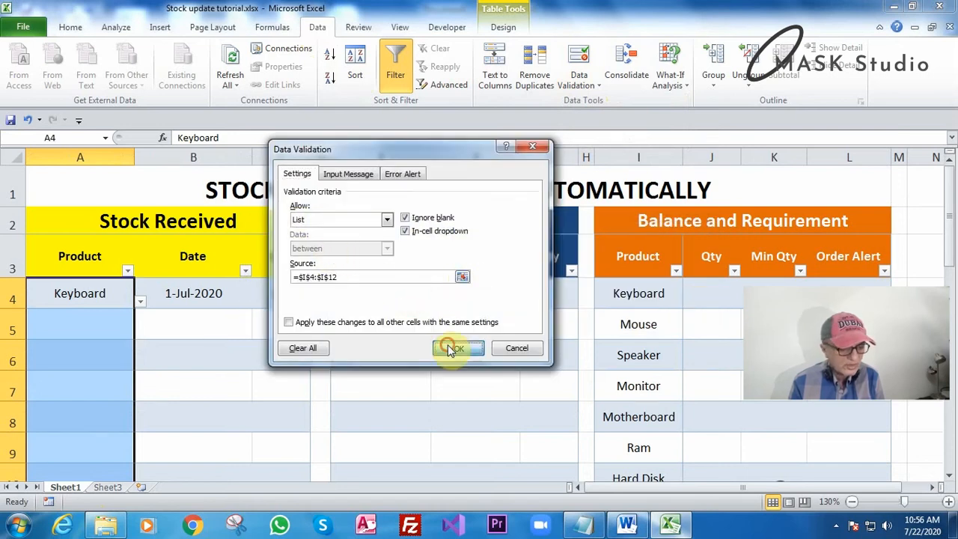
Check the product choices offered by the dropdown in cell A5 of Stock Received.
click(107, 322)
click(140, 333)
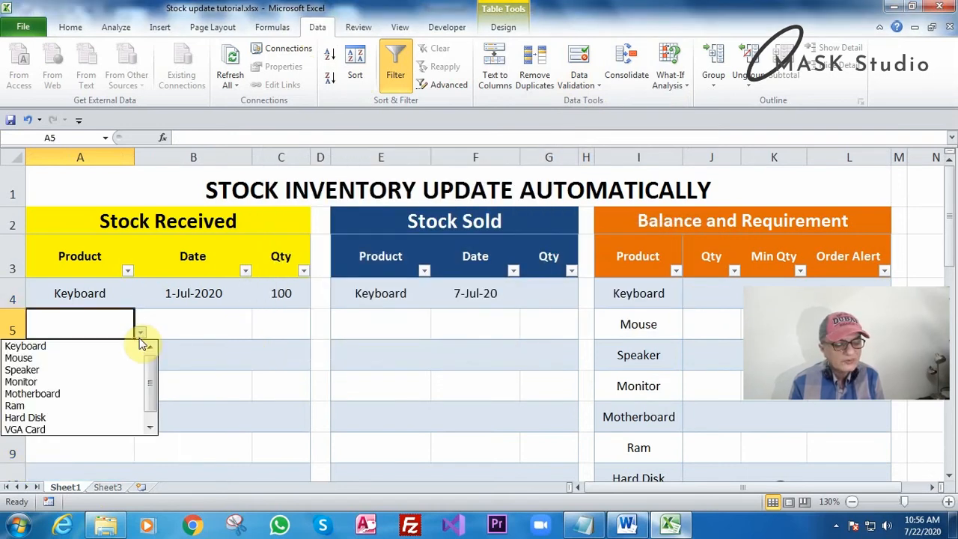
click(140, 335)
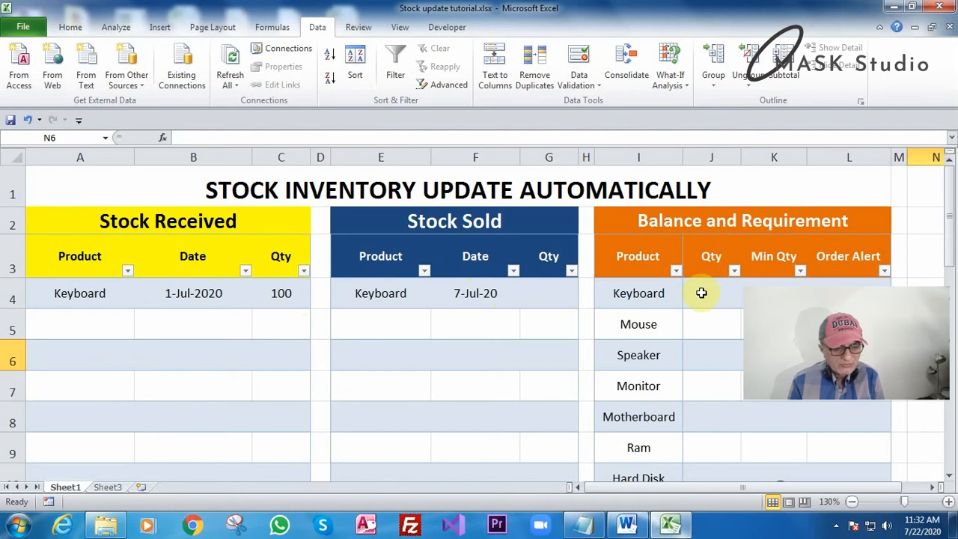
Begin a SUMIF formula in cell J4 for the Keyboard balance, using Stockin[Product] as the range.
click(702, 293)
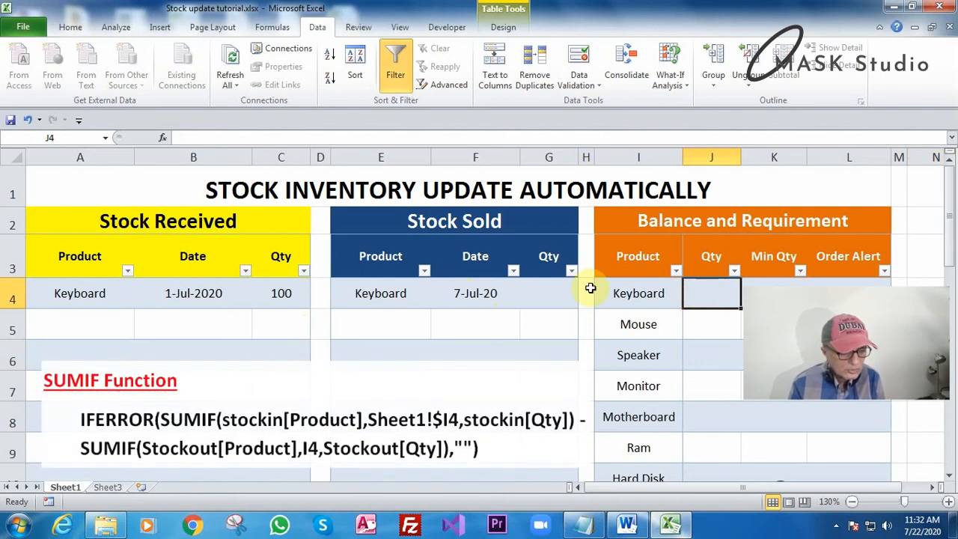
click(219, 137)
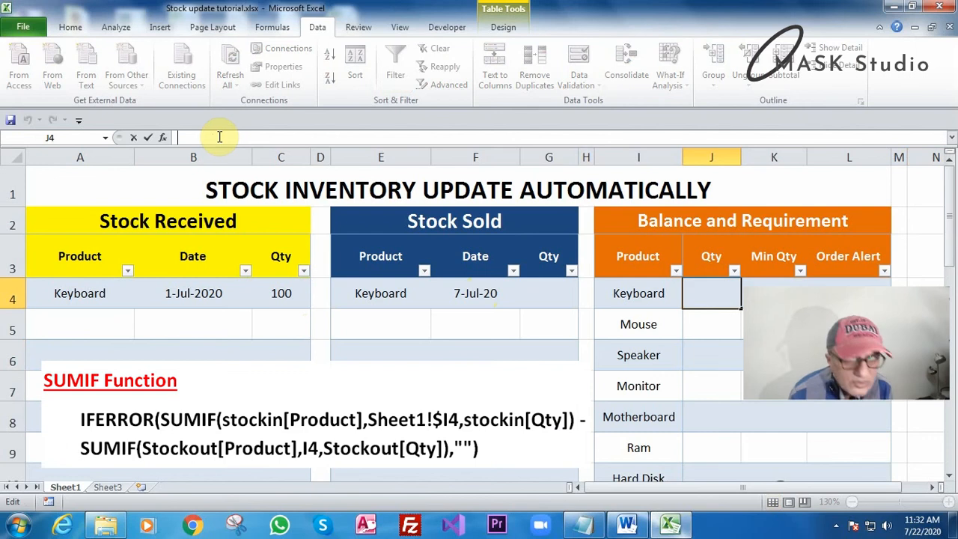
text(=)
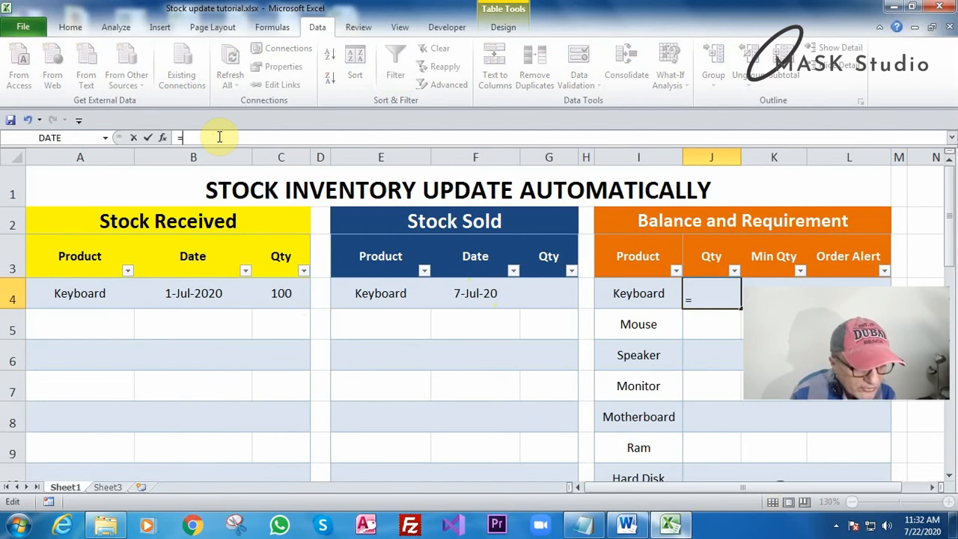
text(sumif)
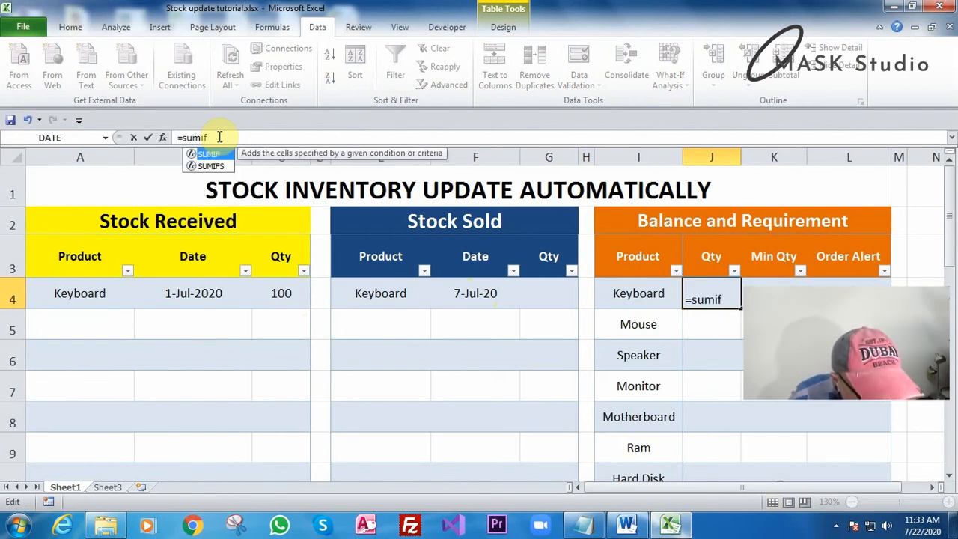
text(()
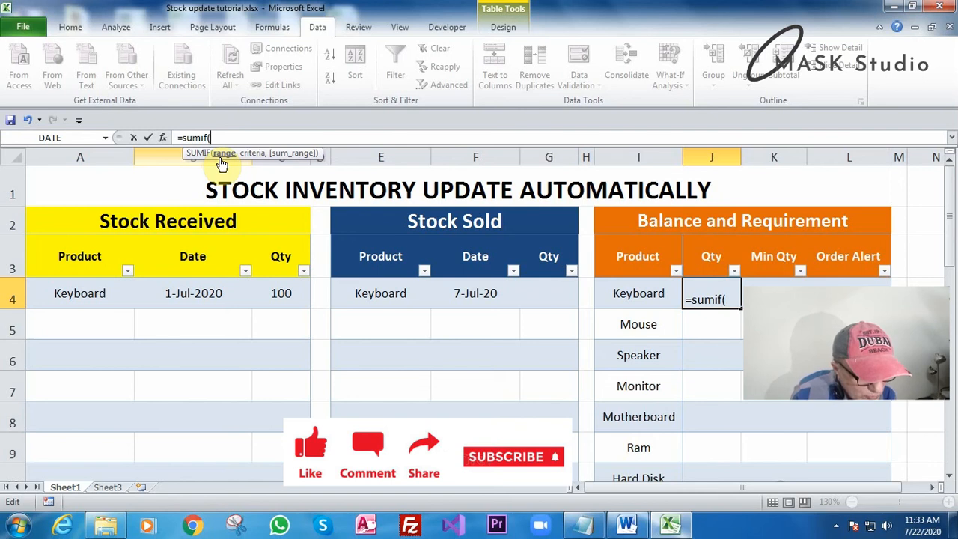
drag(101, 292, 80, 438)
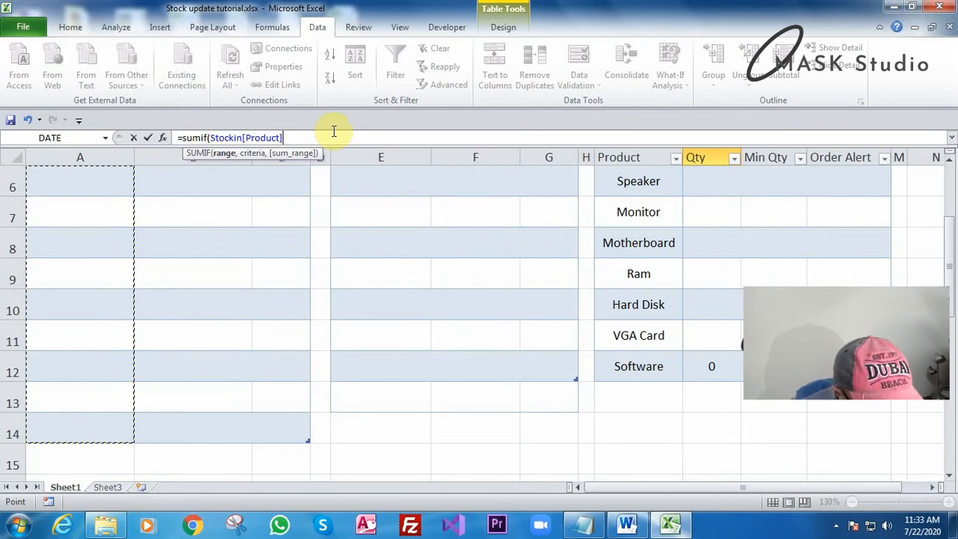
text(,)
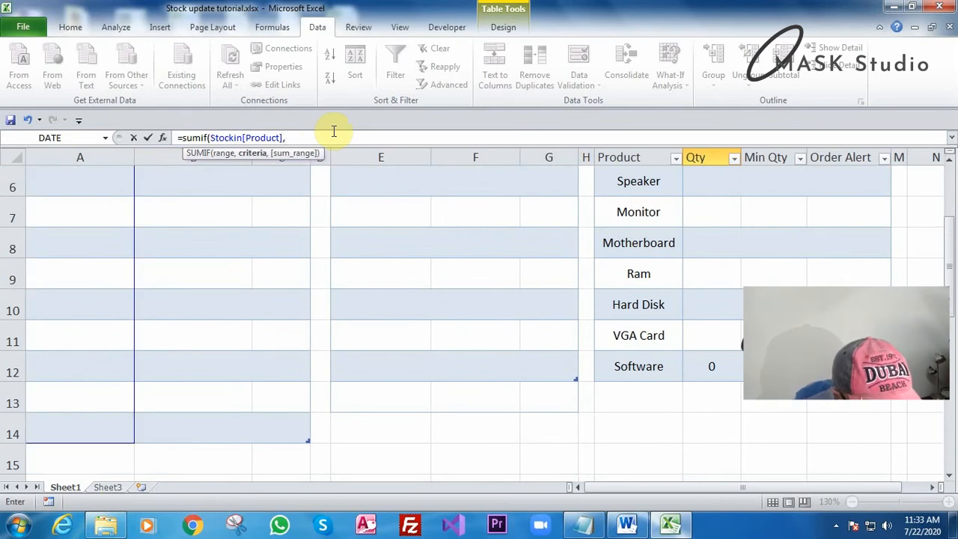
Complete the SUMIF in J4 with criteria I4 and sum range Stockin[Qty].
drag(949, 276, 948, 271)
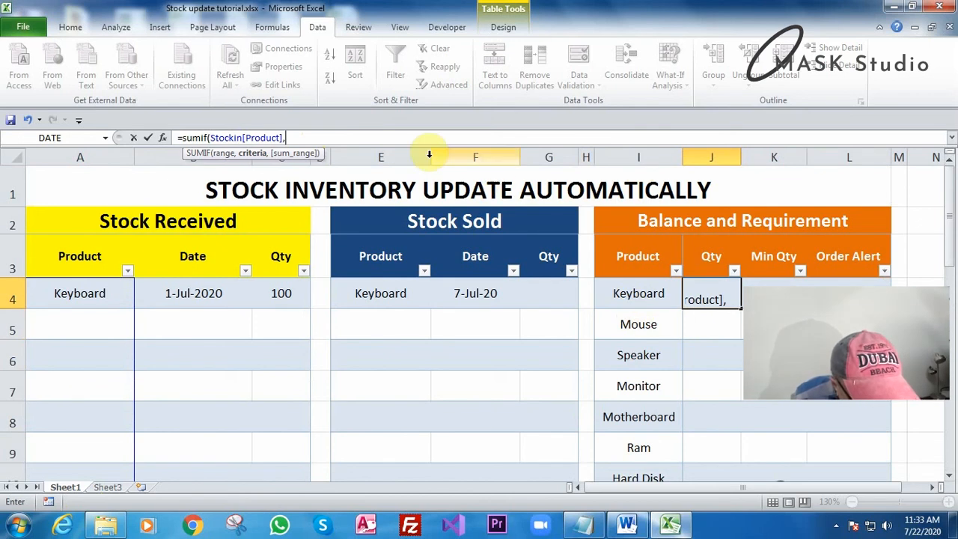
text(i4,)
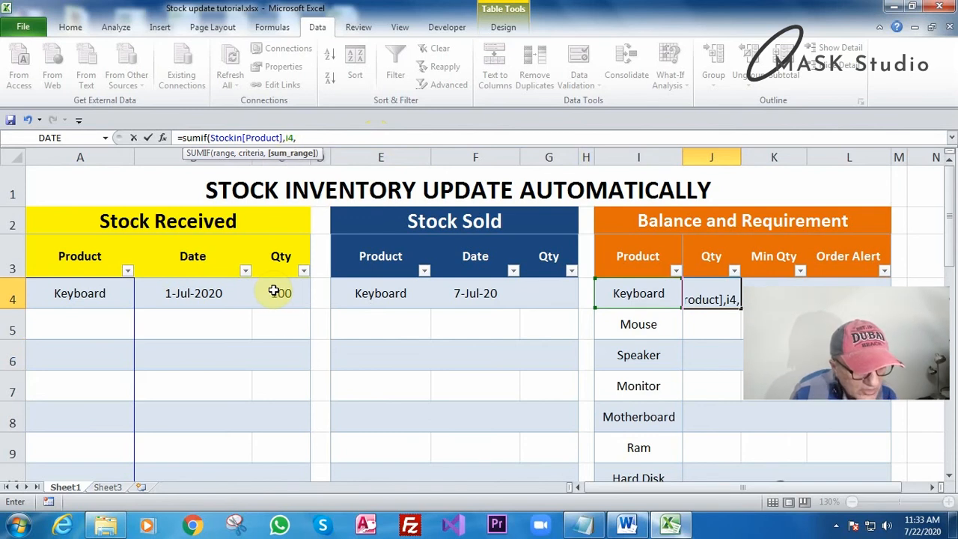
drag(274, 291, 273, 407)
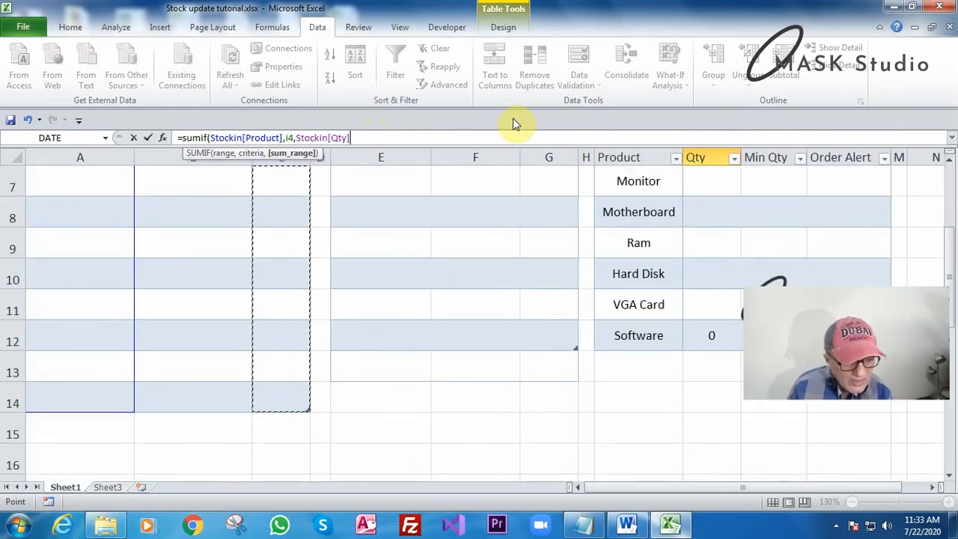
text())
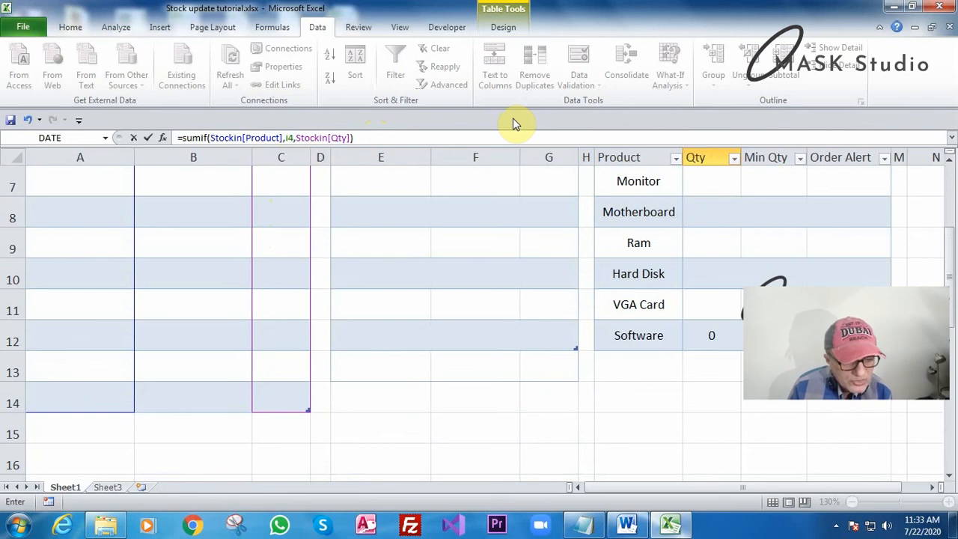
key(Return)
scroll(479, 315, up, 1)
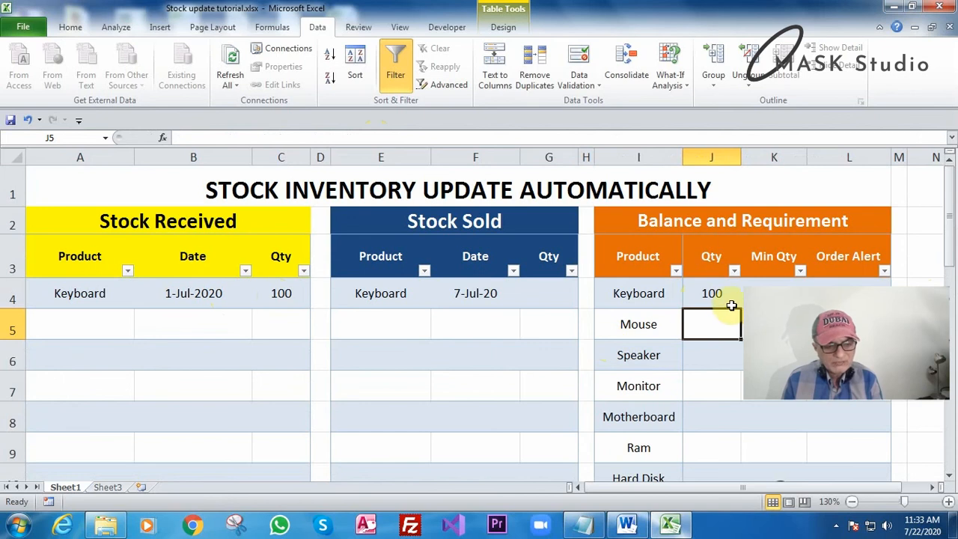
Extend the J4 formula by subtracting a second SUMIF that uses Stockout[Product] as its range.
click(709, 297)
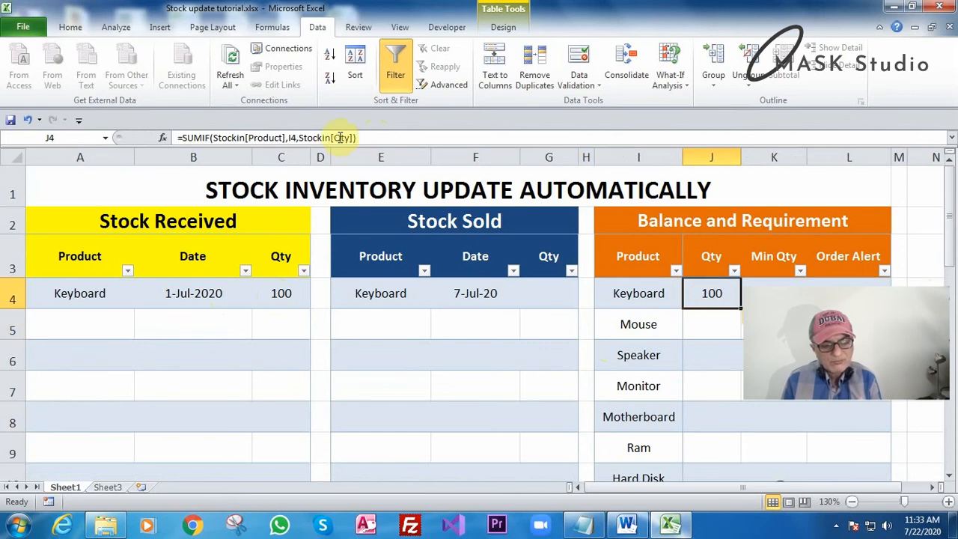
click(382, 138)
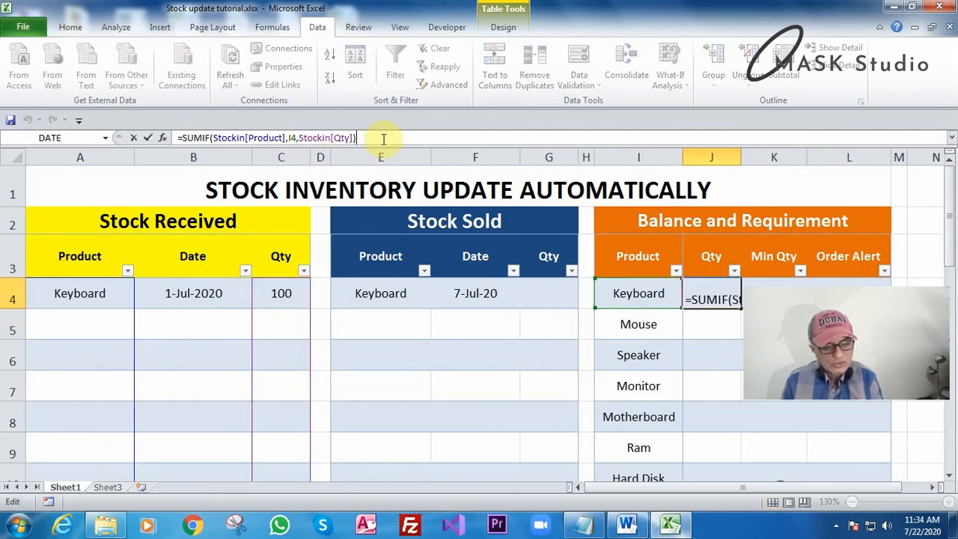
text(-)
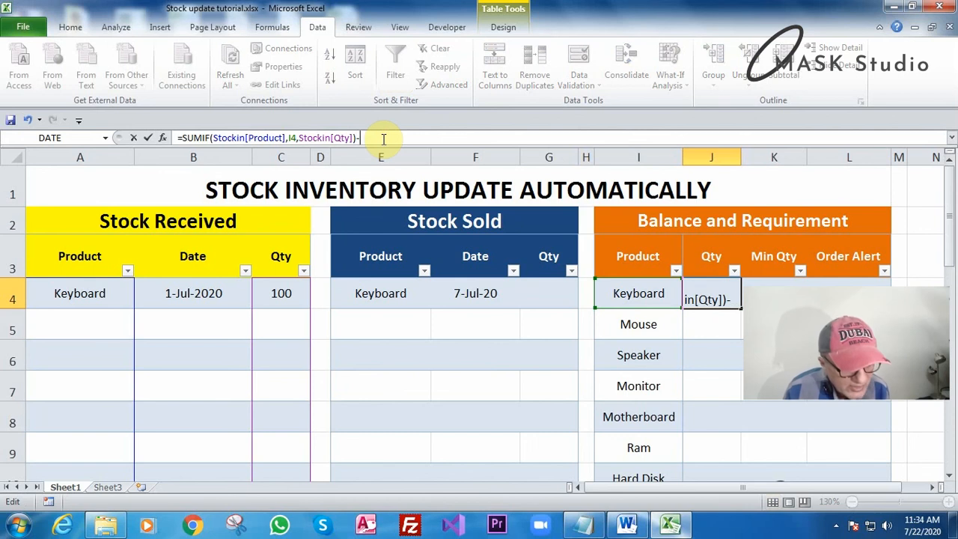
text(sum)
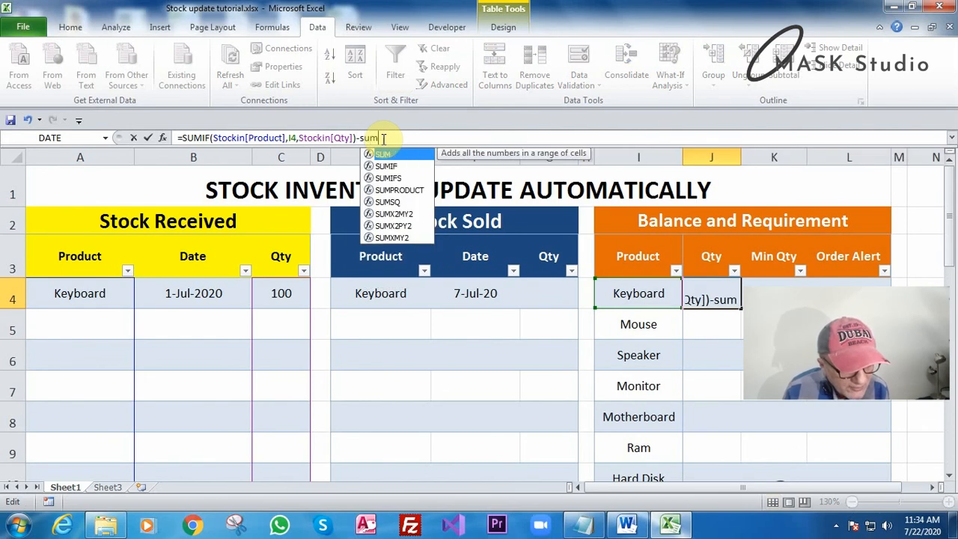
text(if()
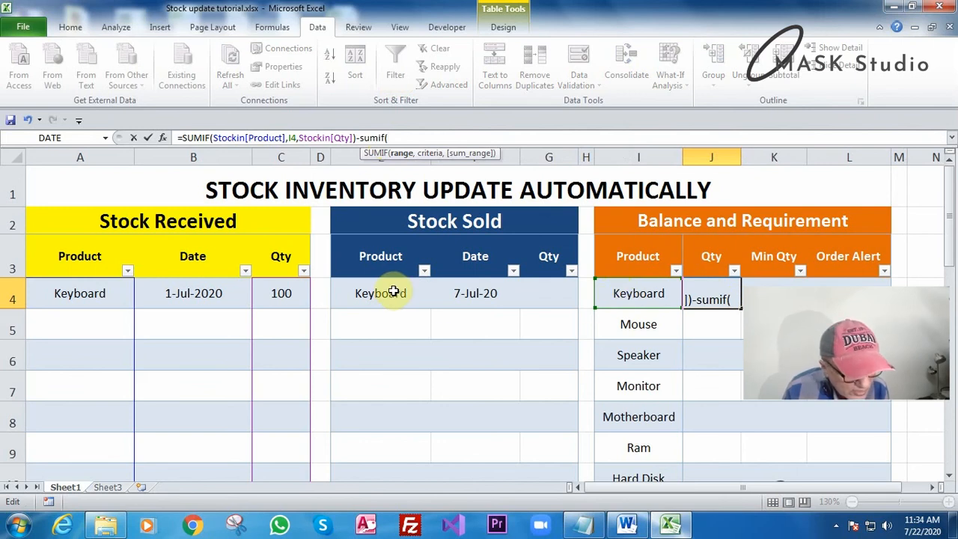
drag(393, 292, 408, 411)
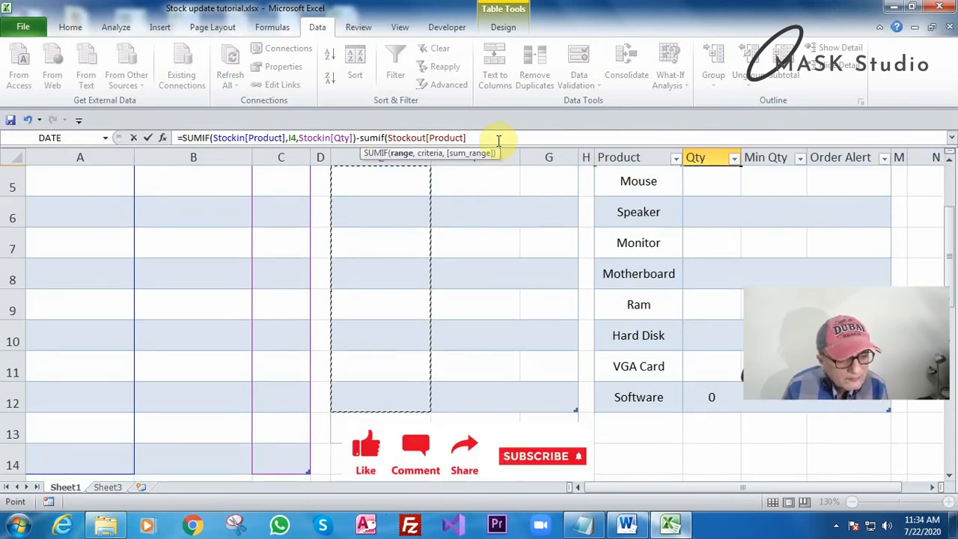
text(,)
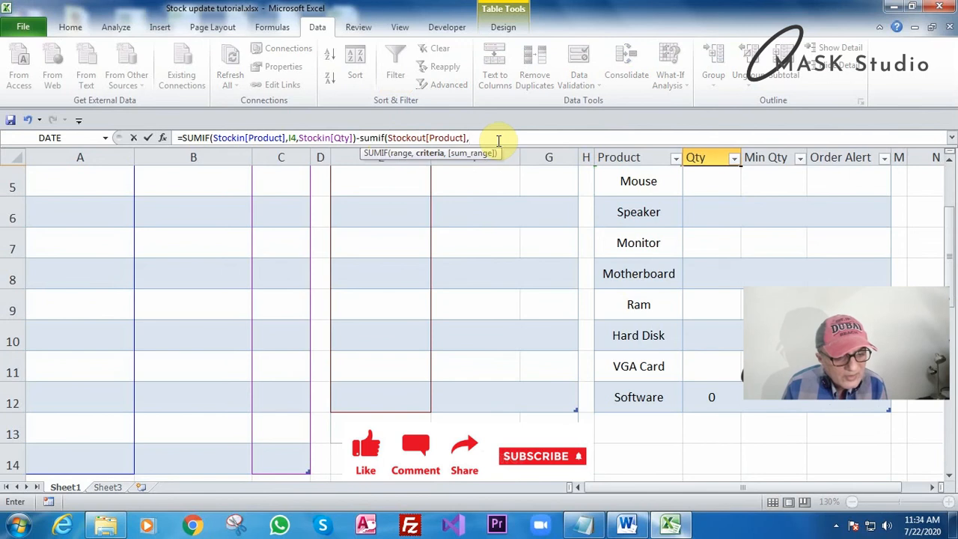
Complete the subtracted SUMIF in J4 with criteria I4 and sum range Stockout[Qty].
drag(951, 275, 951, 208)
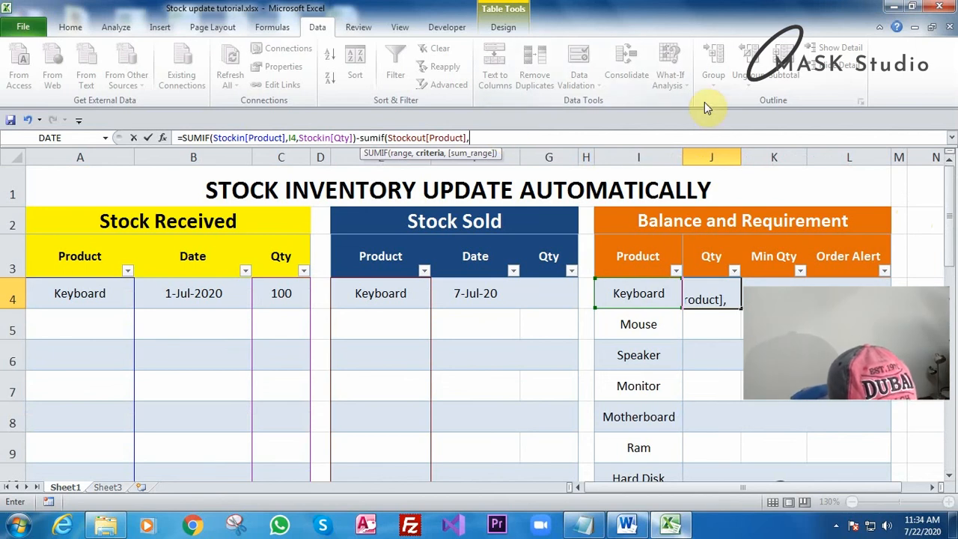
text(i)
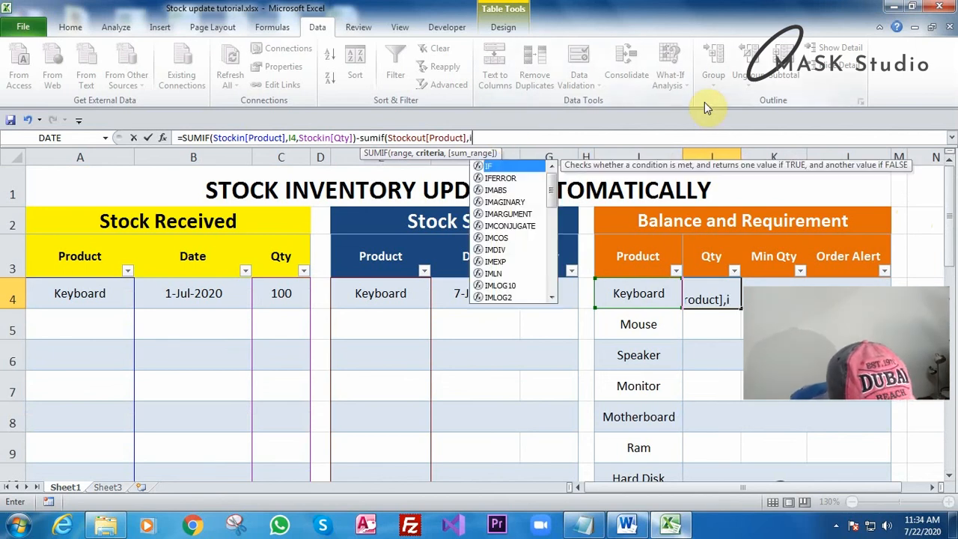
text(4,)
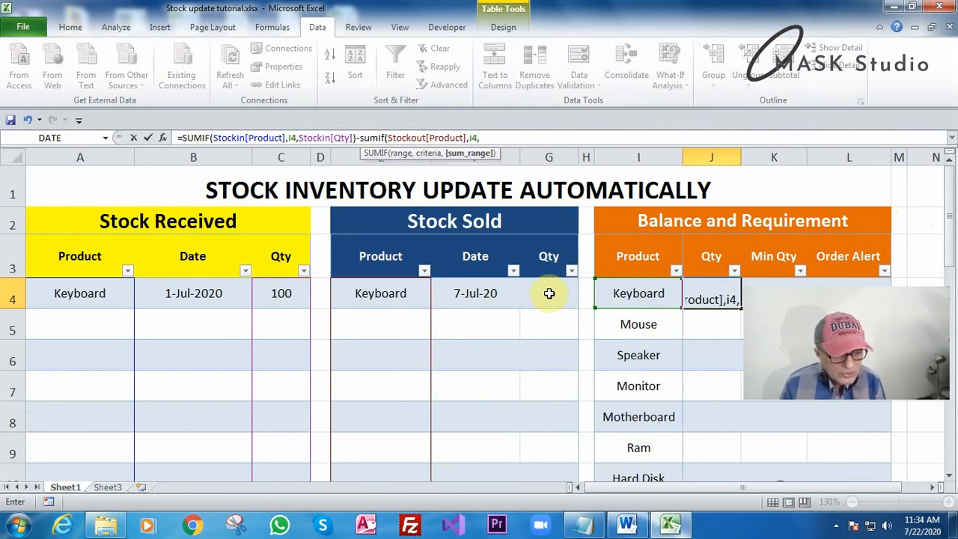
drag(549, 293, 562, 251)
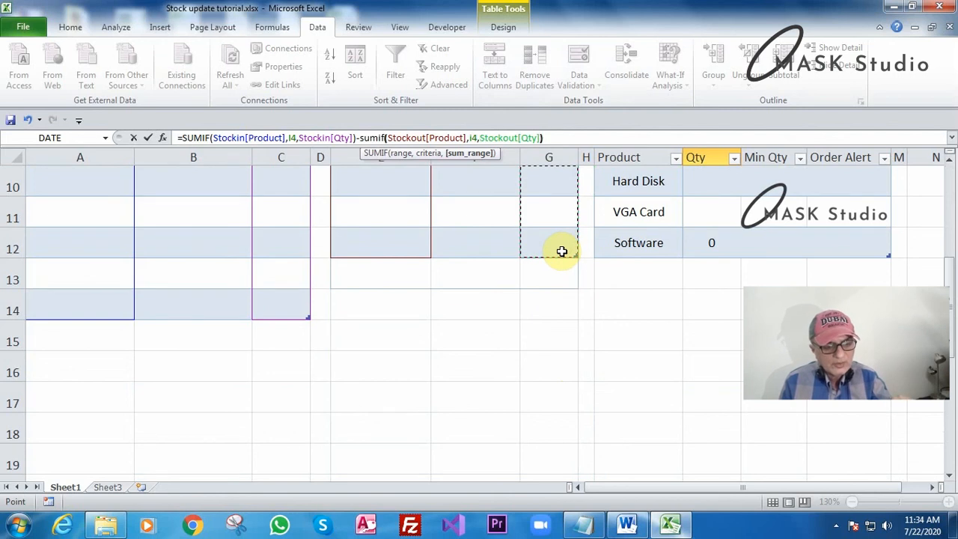
text())
key(Return)
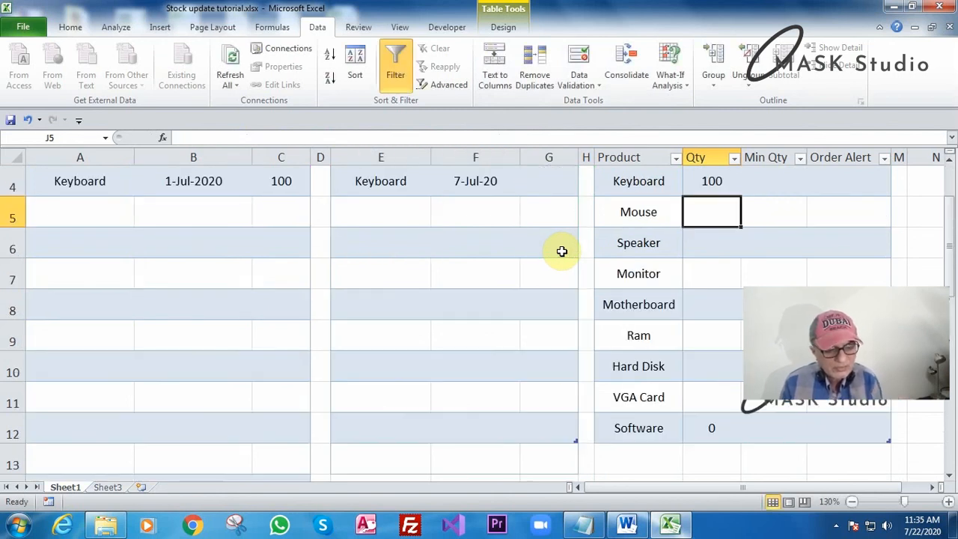
scroll(561, 250, up, 1)
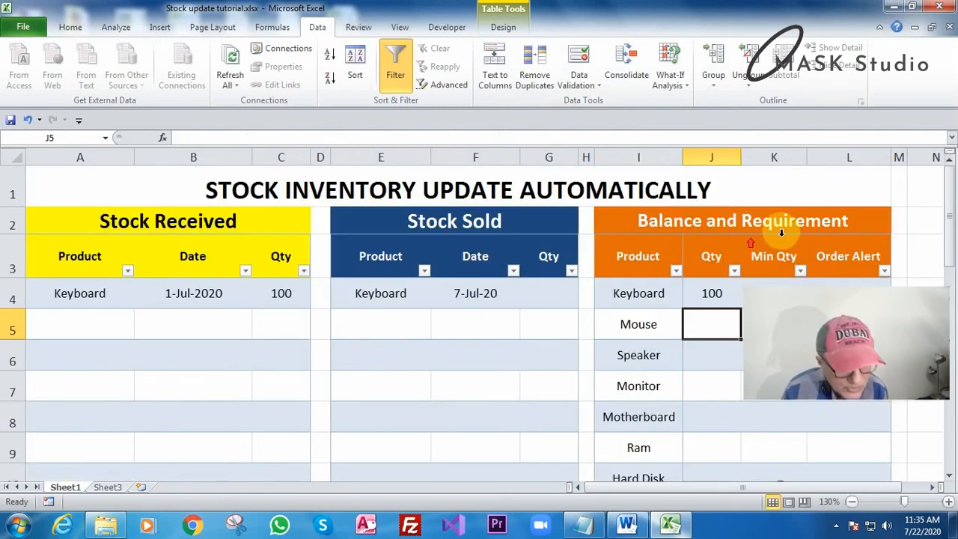
click(718, 294)
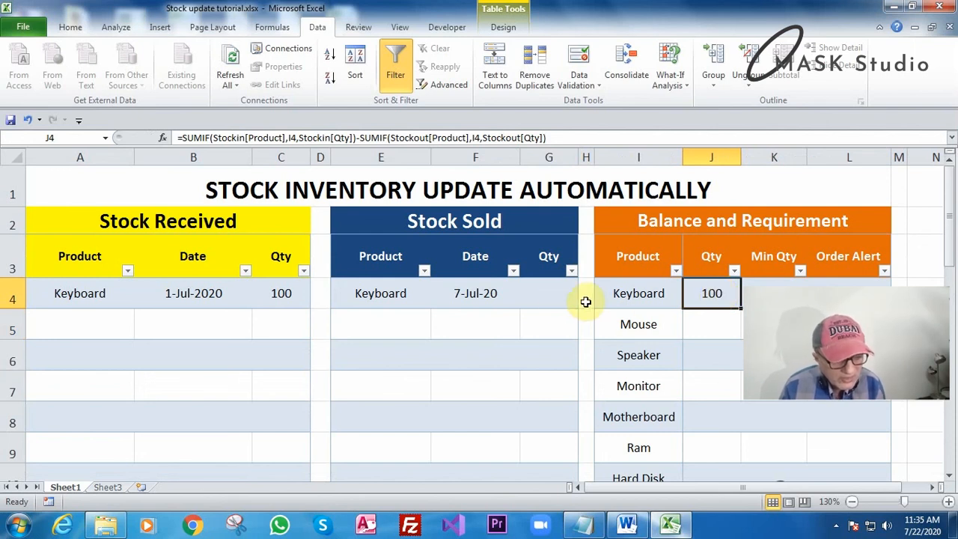
Enter 15 as the Keyboard quantity in the Stock Sold table, cell G4.
click(558, 299)
text(15)
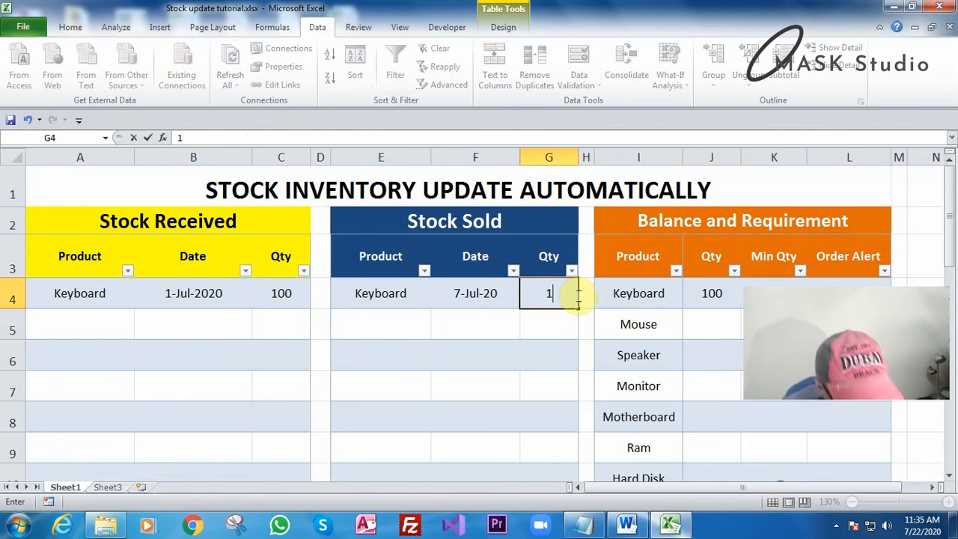
key(Return)
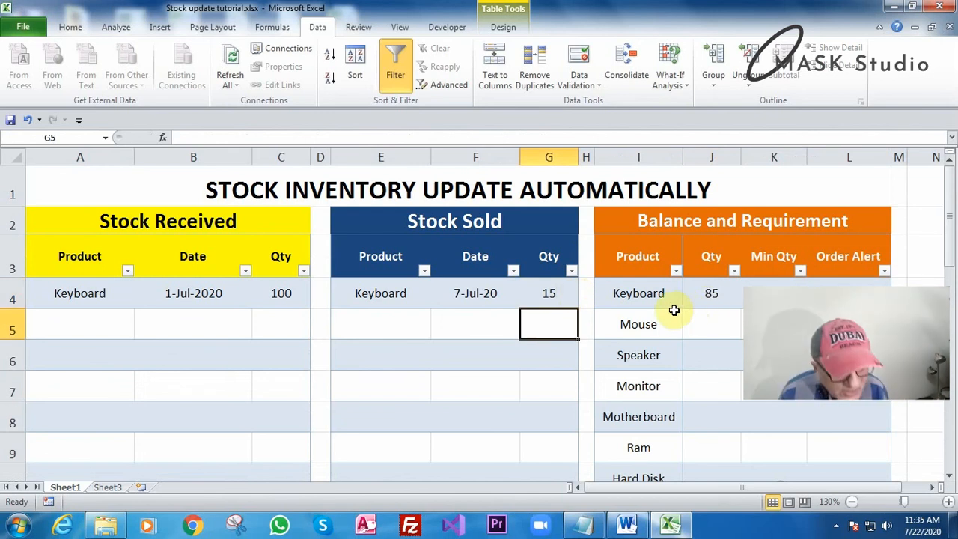
Set the Keyboard quantity in the Stock Sold table to 20.
click(546, 296)
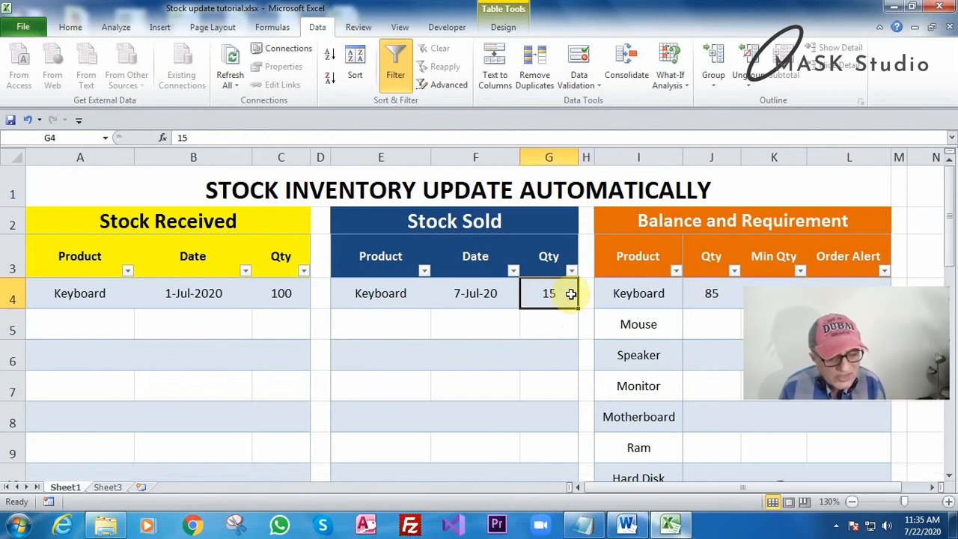
text(20)
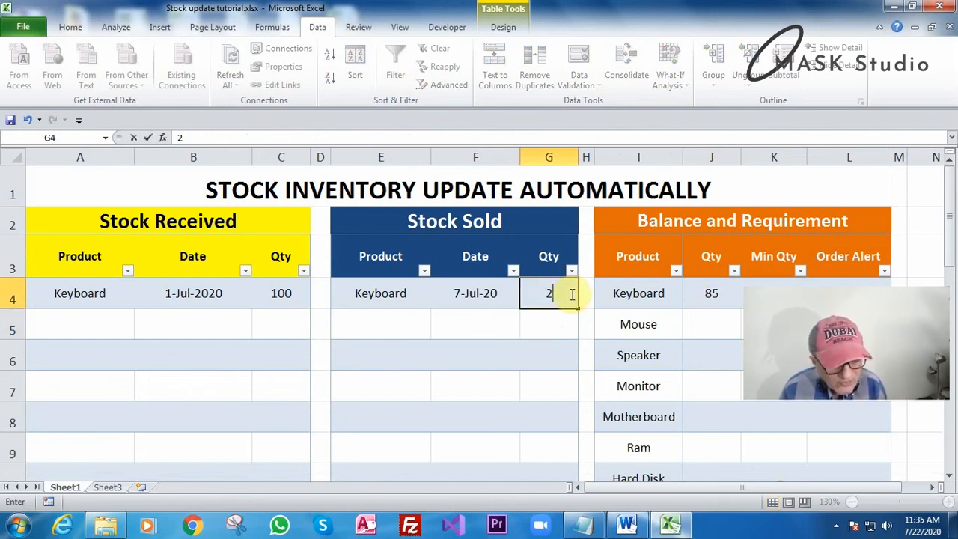
key(Return)
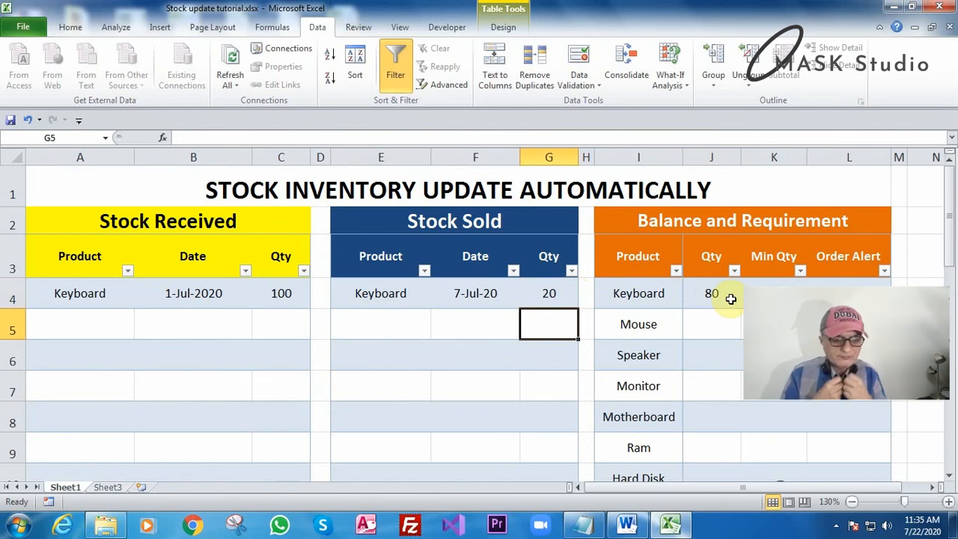
Copy the Keyboard balance formula from J4 to the other products in J5:J12, pasting formulas only.
click(711, 298)
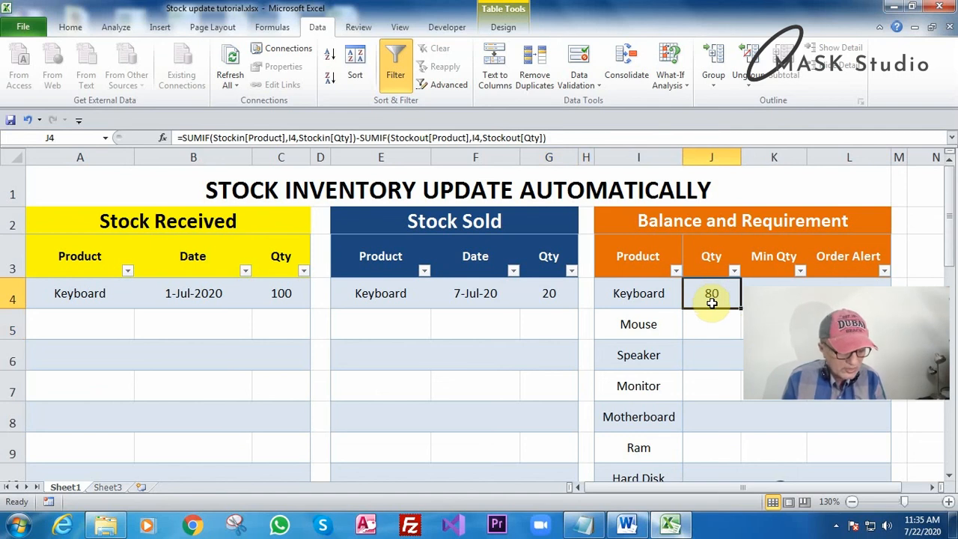
key(ctrl+c)
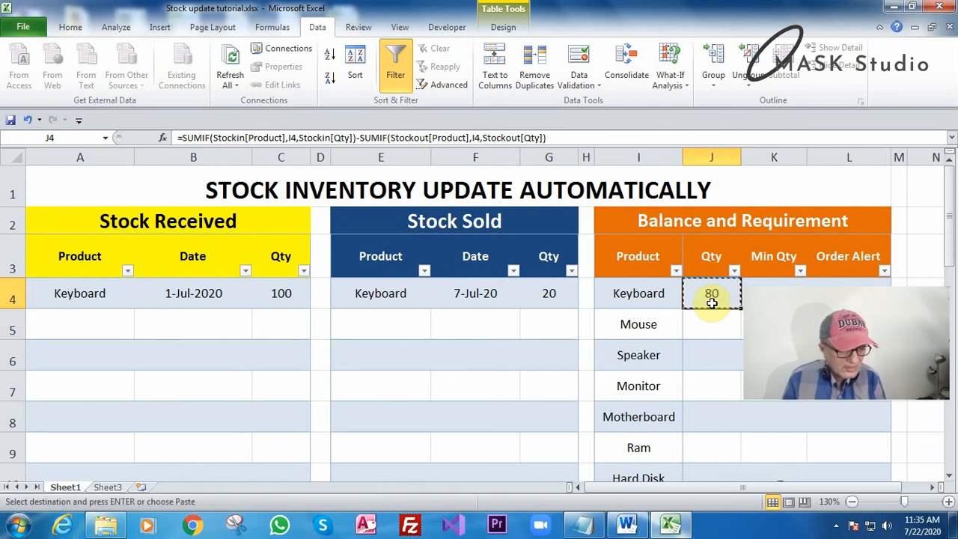
drag(704, 320, 702, 432)
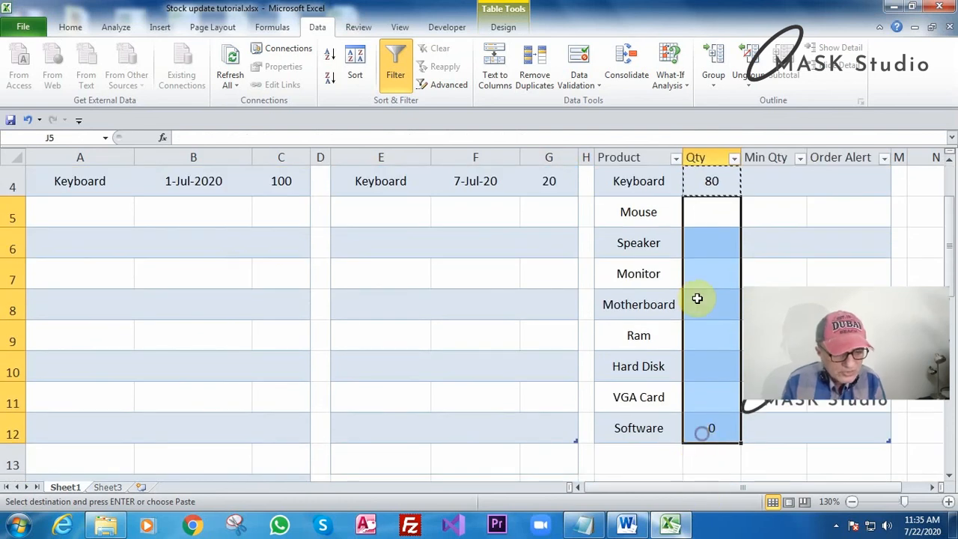
right_click(696, 239)
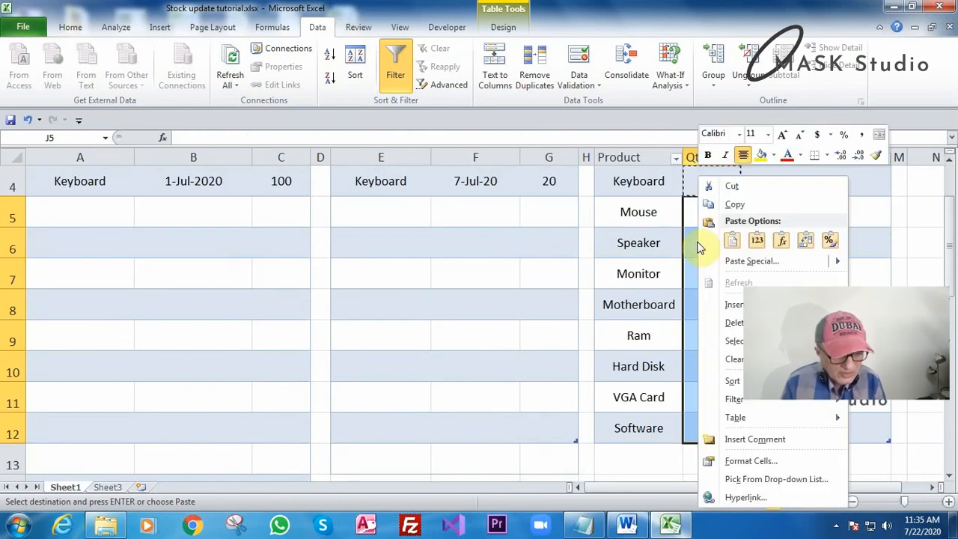
click(779, 243)
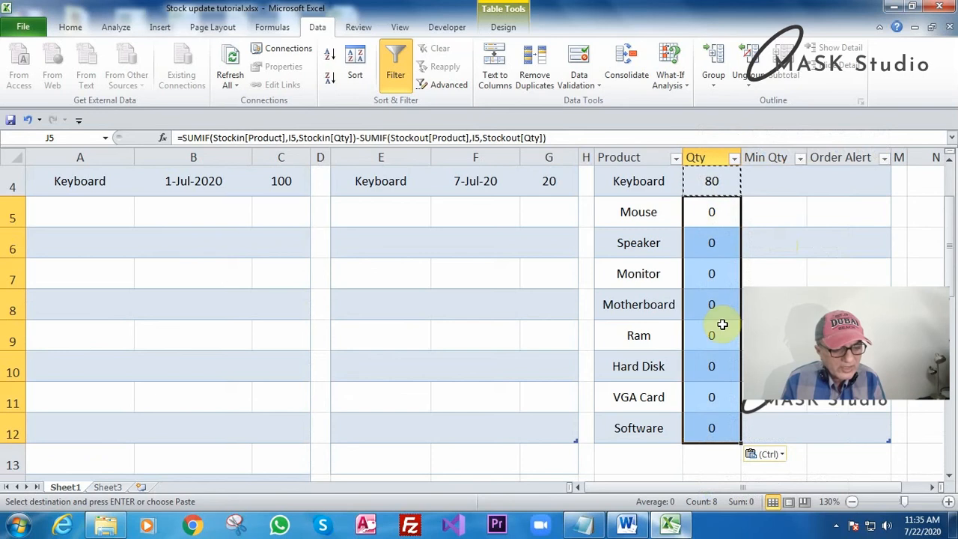
scroll(710, 417, up, 1)
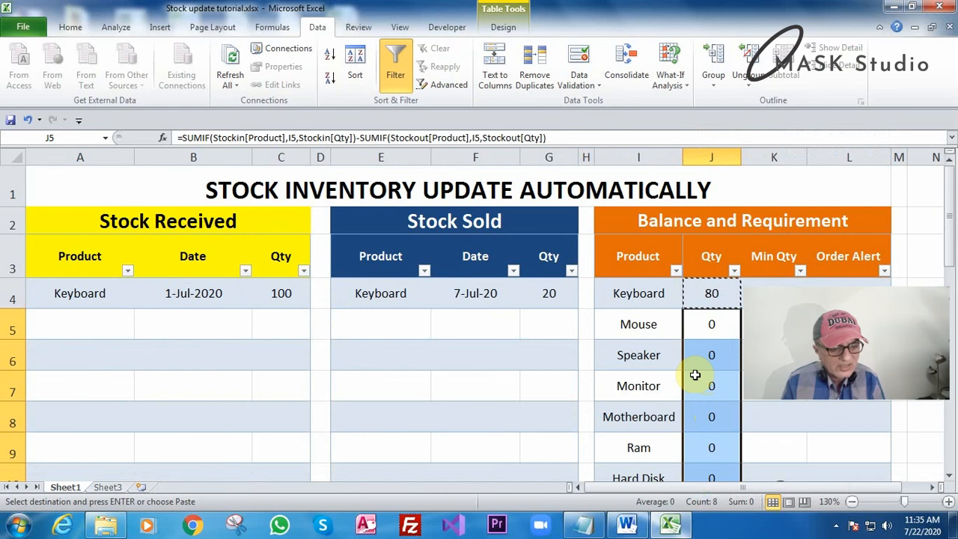
Wrap the SUMIF subtraction in J4 in an IFERROR function that returns an empty string "" on error.
click(719, 334)
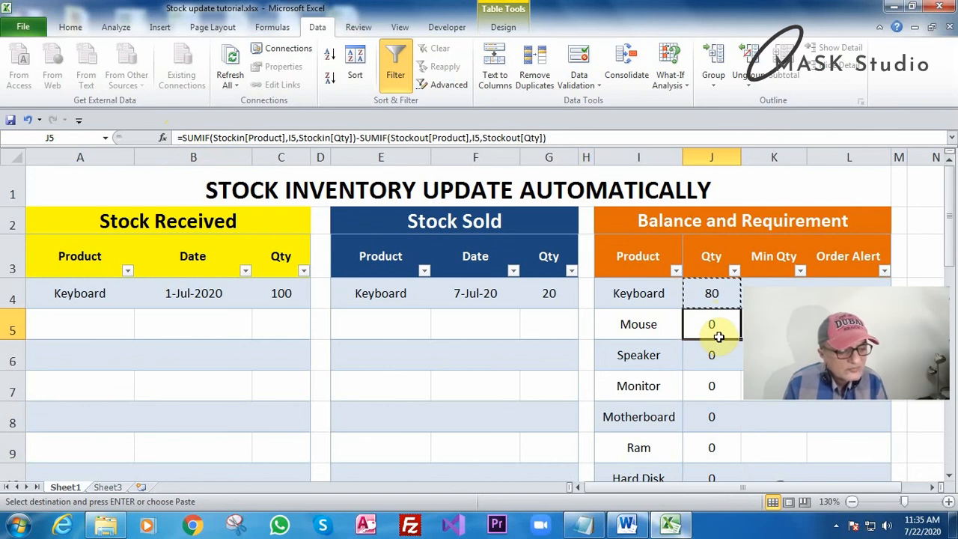
click(712, 296)
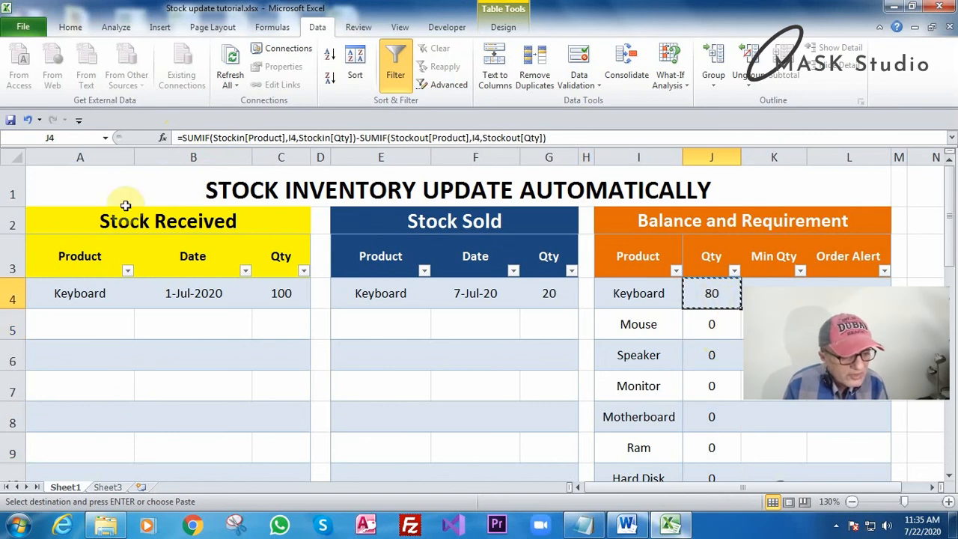
click(289, 139)
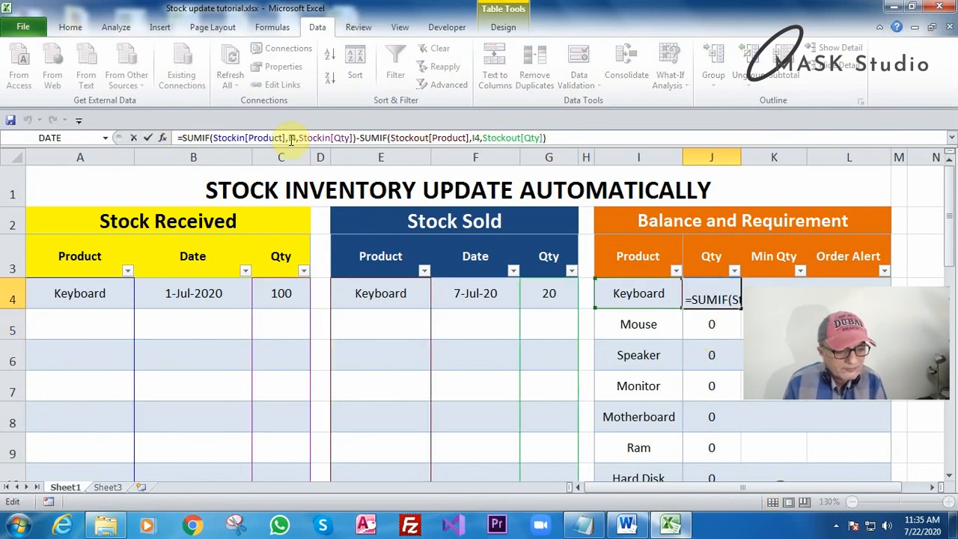
key(Home)
key(Right)
text(IFERROR()
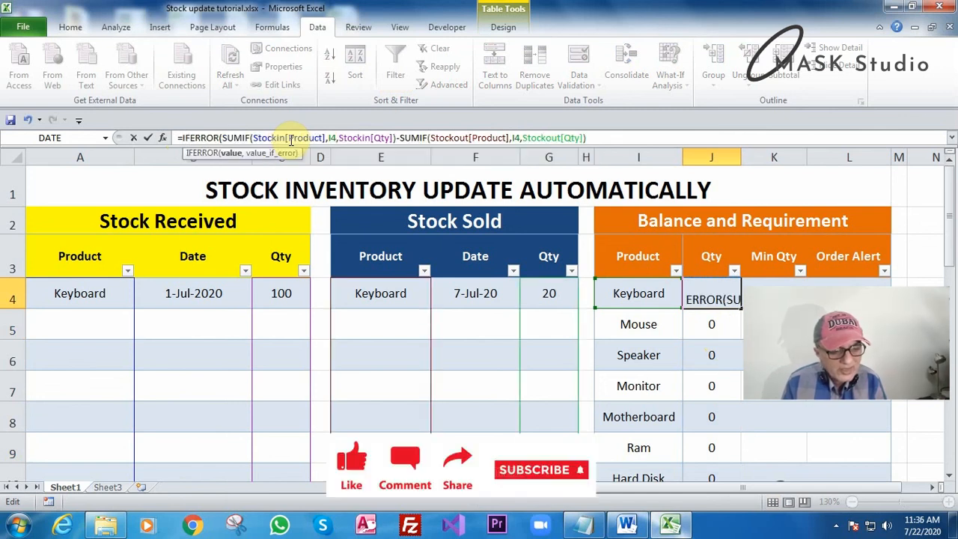
key(End)
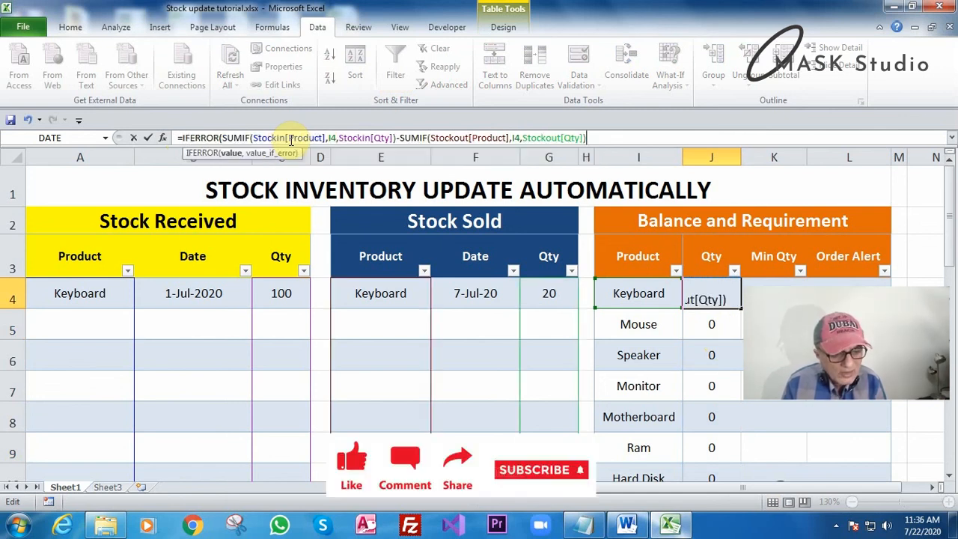
text(,"")
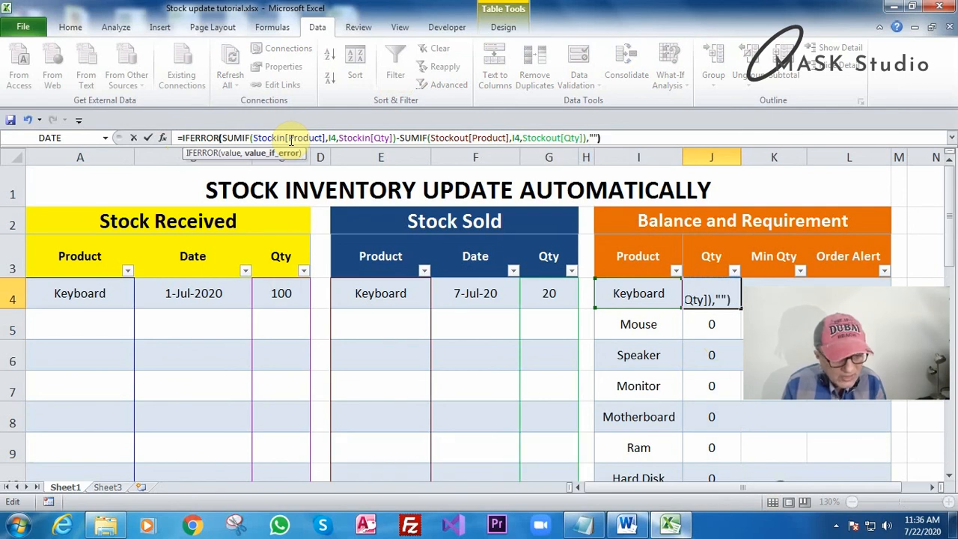
text())
key(Return)
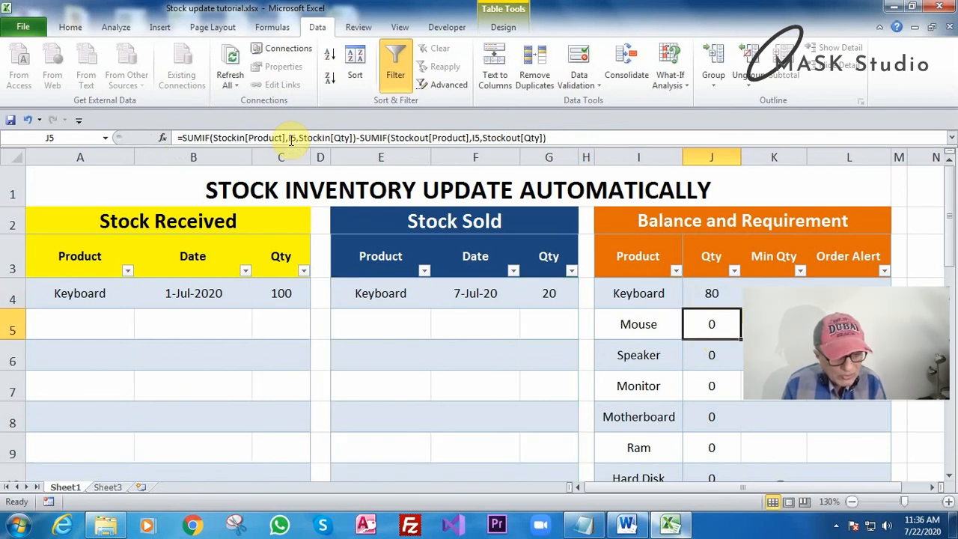
Replace the balance formulas in J5:J12 with the IFERROR version copied from J4, pasting formulas only.
click(715, 294)
key(ctrl+c)
scroll(709, 326, down, 2)
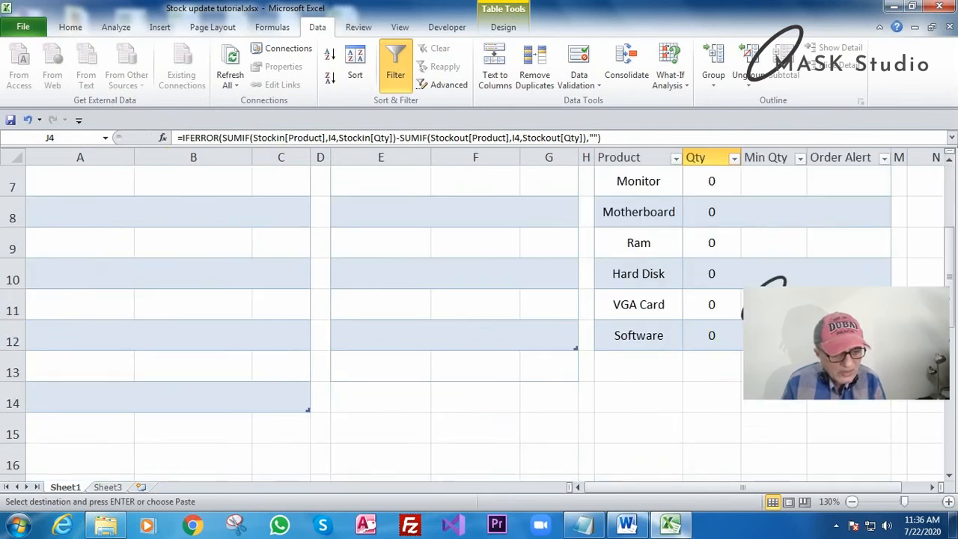
scroll(709, 325, up, 2)
drag(709, 325, 709, 437)
right_click(709, 436)
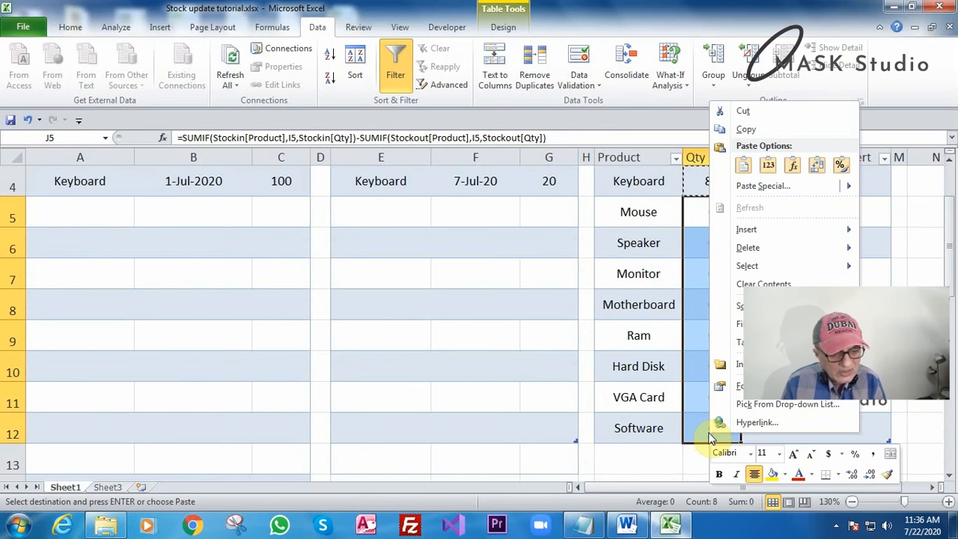
click(793, 165)
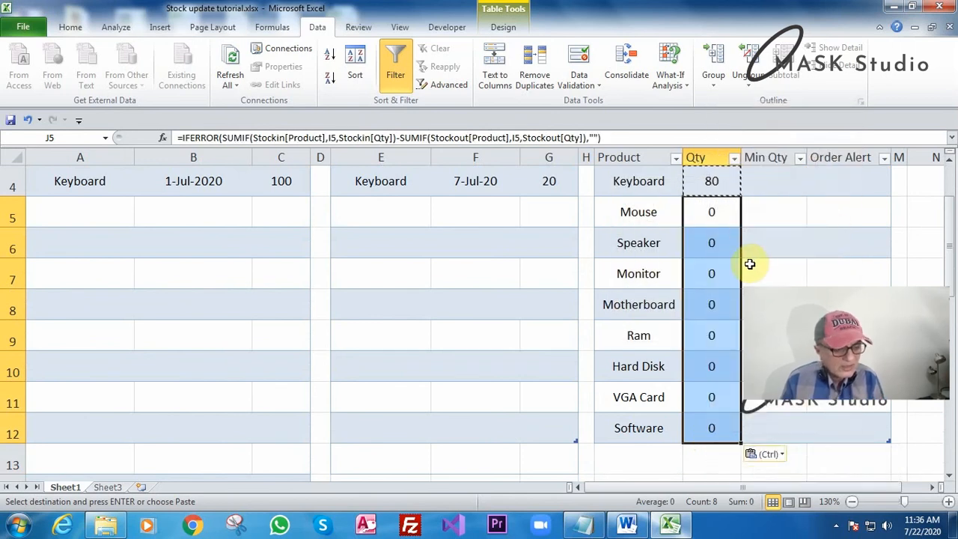
scroll(737, 281, up, 1)
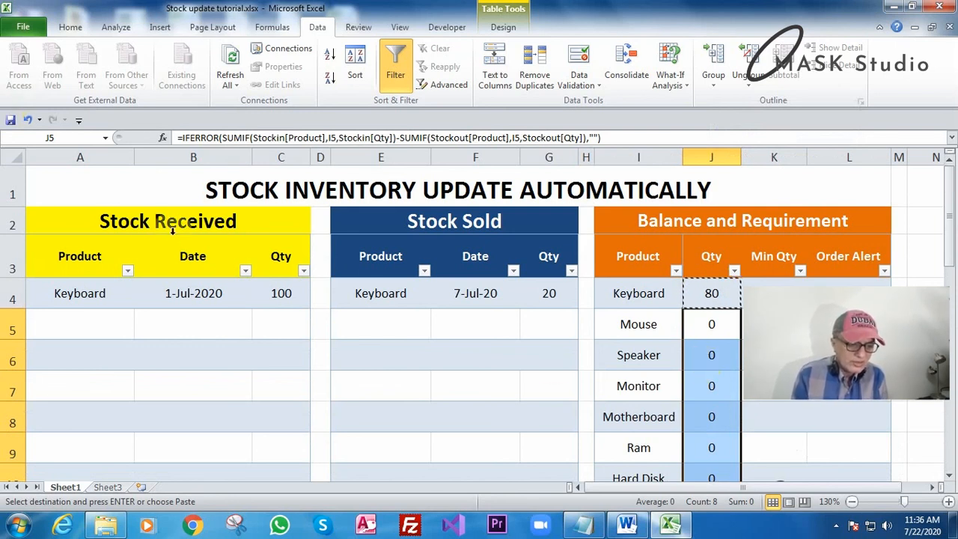
Add a Stock Received entry in row 5 with product Mouse and date 07/02/2020.
click(90, 321)
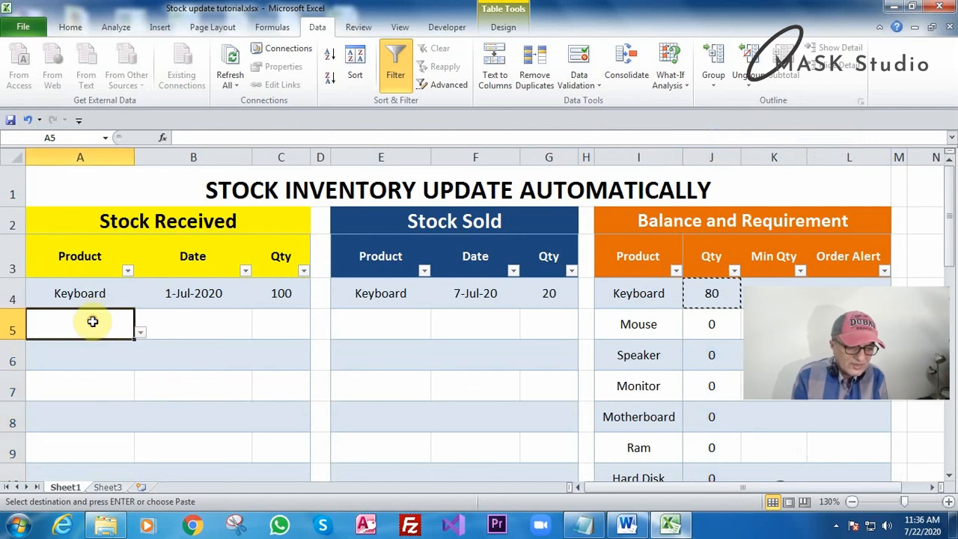
click(140, 332)
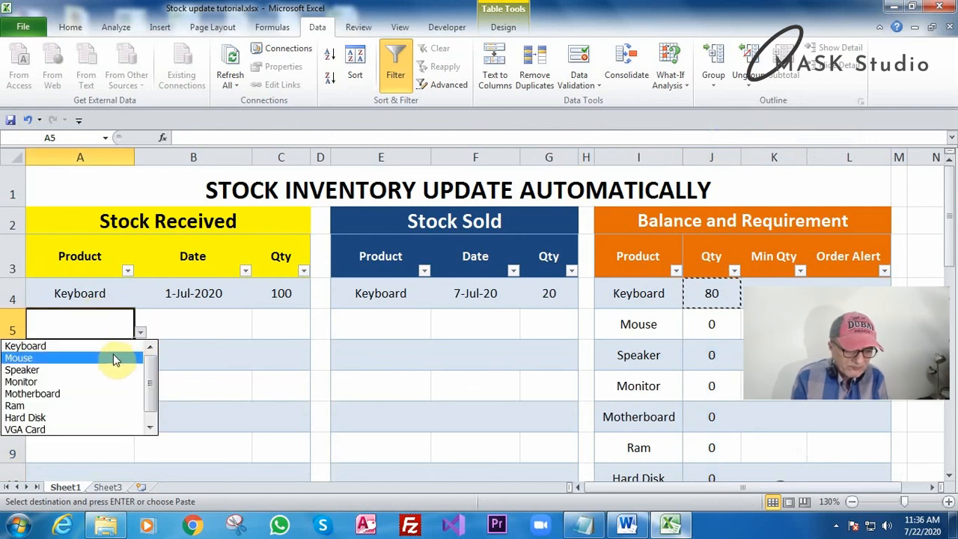
click(113, 357)
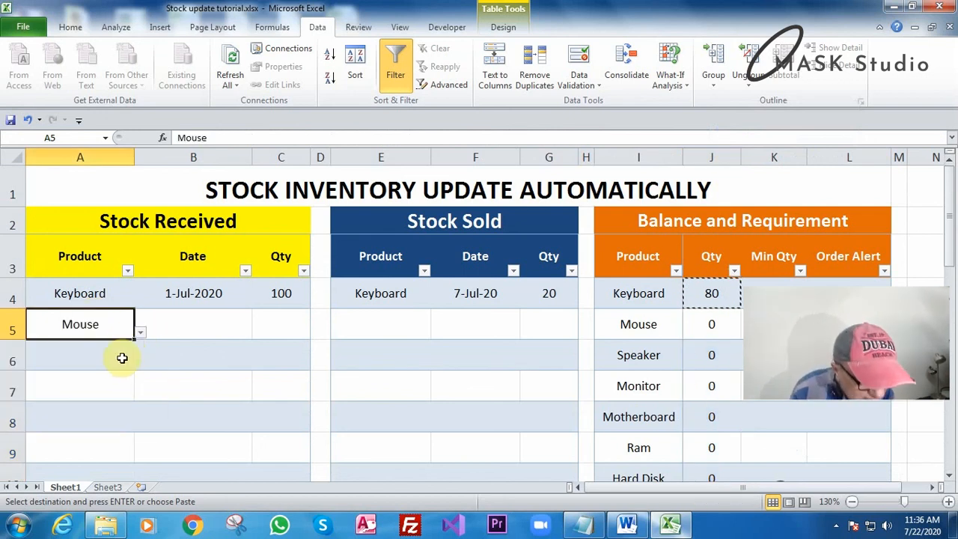
click(193, 334)
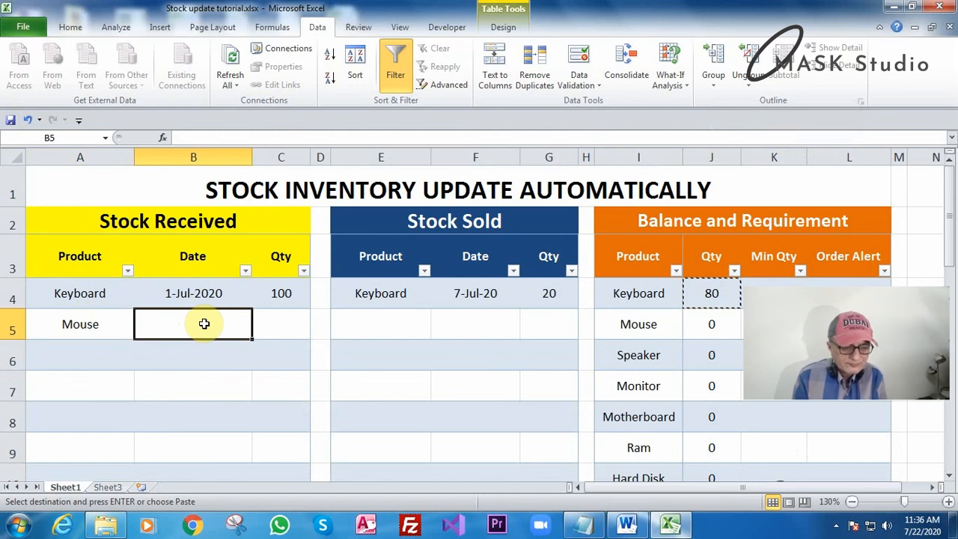
text(07/0)
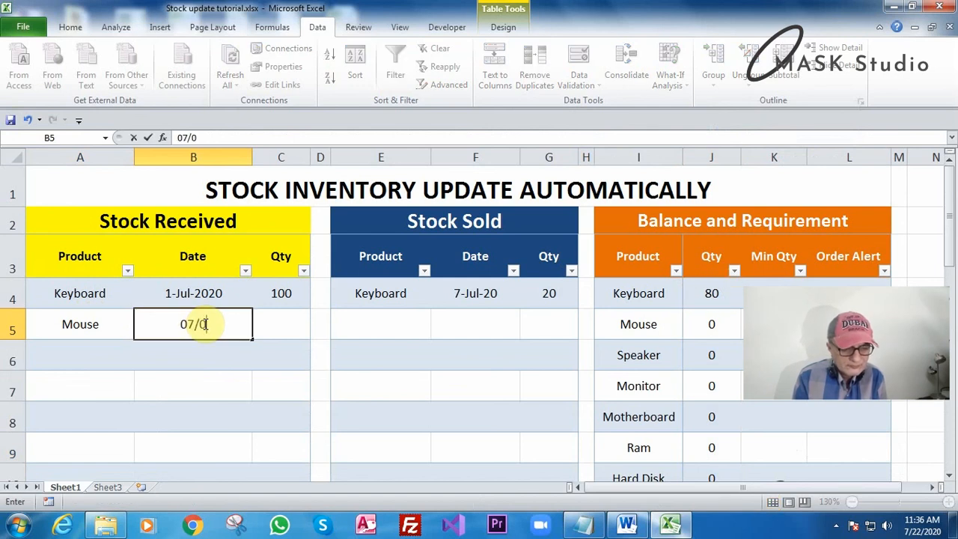
text(2/2020)
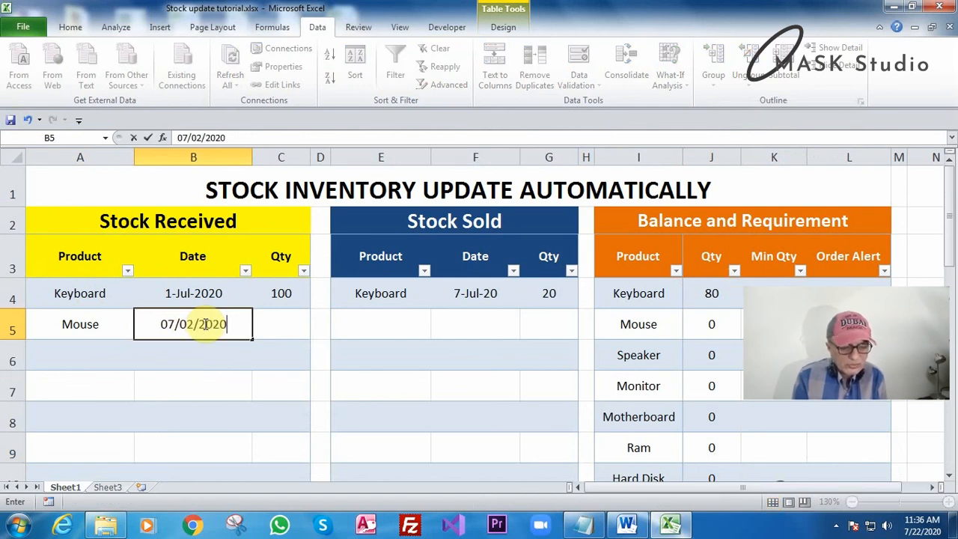
key(Return)
Enter 50 as the received quantity for Mouse in cell C5.
click(205, 324)
key(Right)
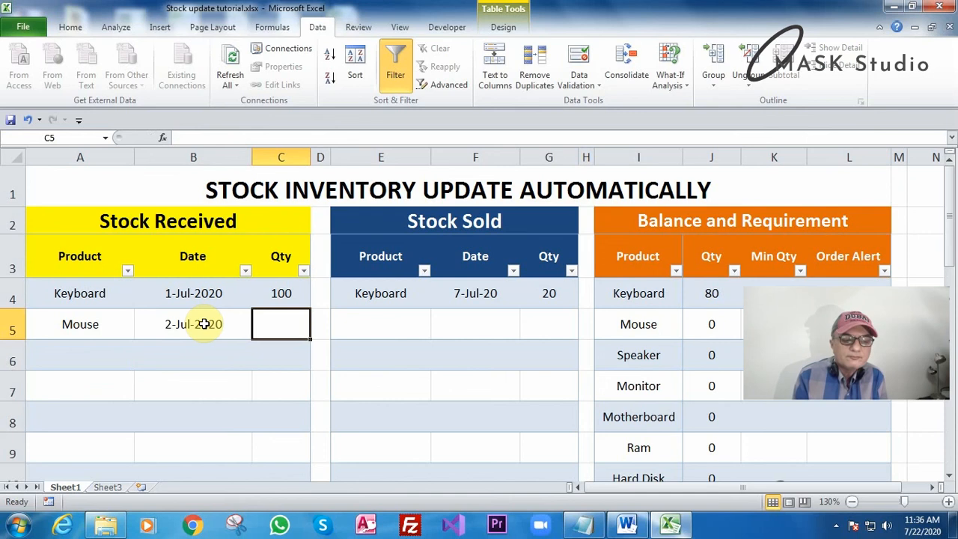
text(50)
key(Return)
key(Up)
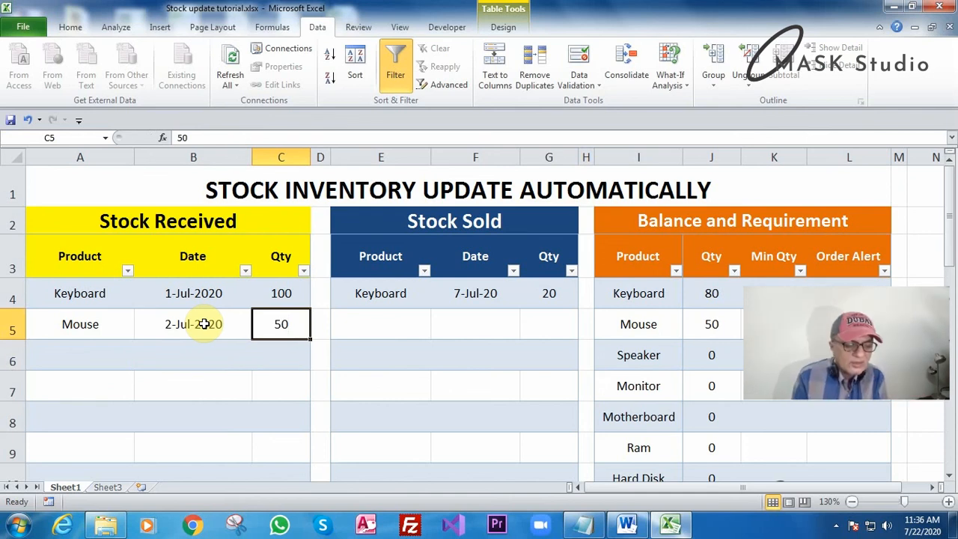
Choose Motherboard as the product in cell A6 of the Stock Received table.
key(Down)
key(Left)
key(Left)
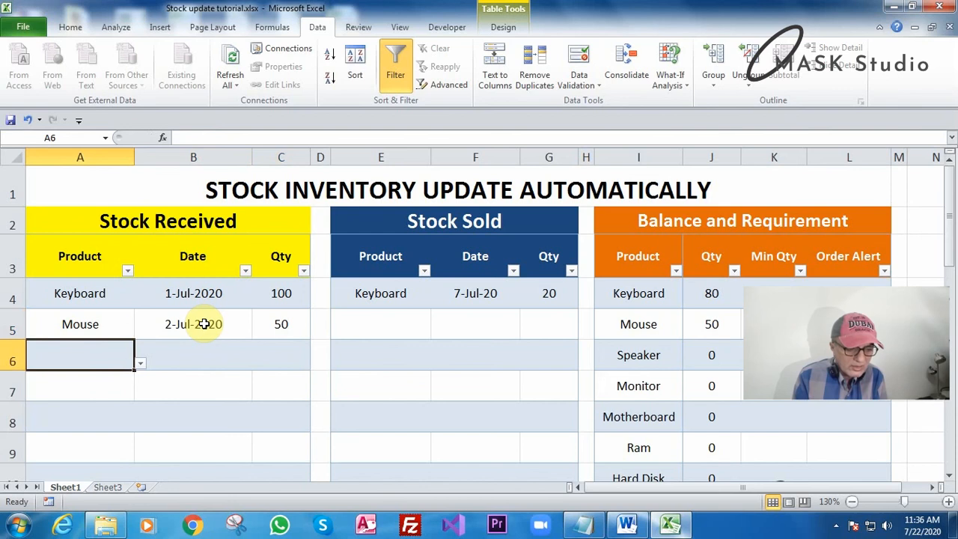
click(140, 363)
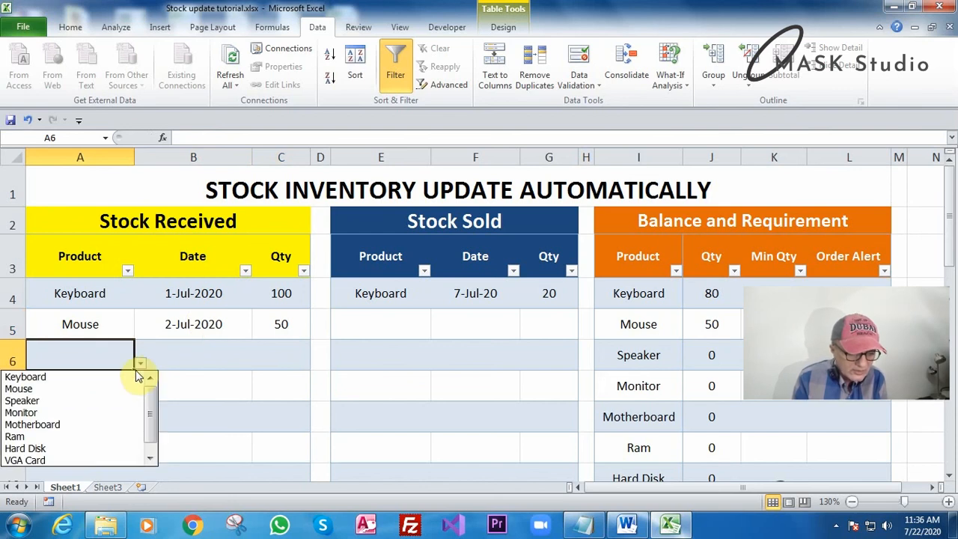
click(112, 424)
Enter the date 07/02/2020 and quantity 10 for the Motherboard entry in row 6 of Stock Received.
click(211, 352)
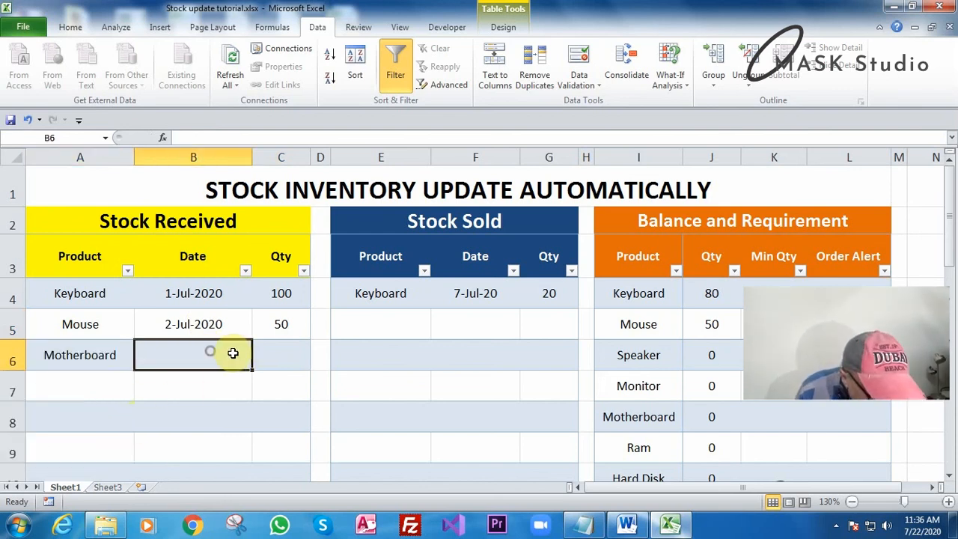
text(07)
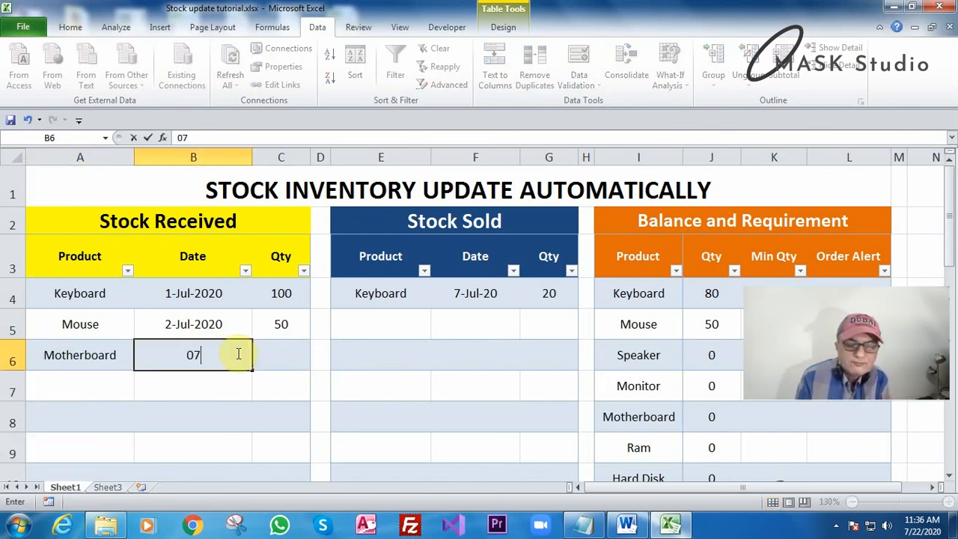
text(/02/2020)
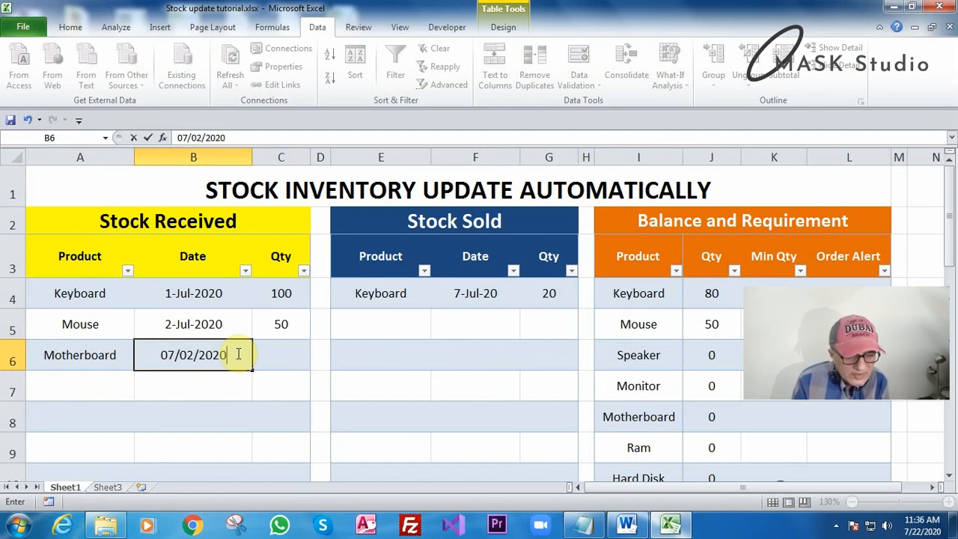
key(Return)
click(237, 354)
key(Tab)
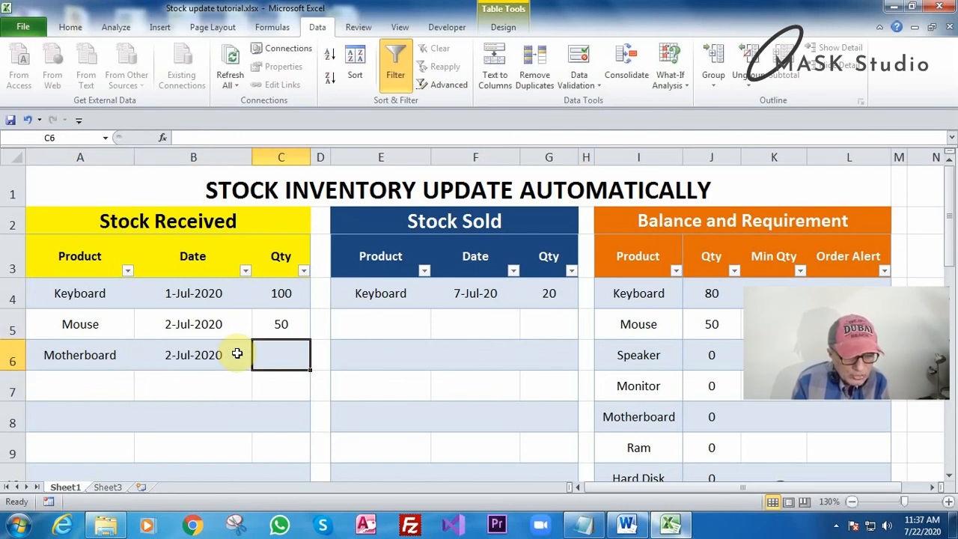
text(10)
key(Return)
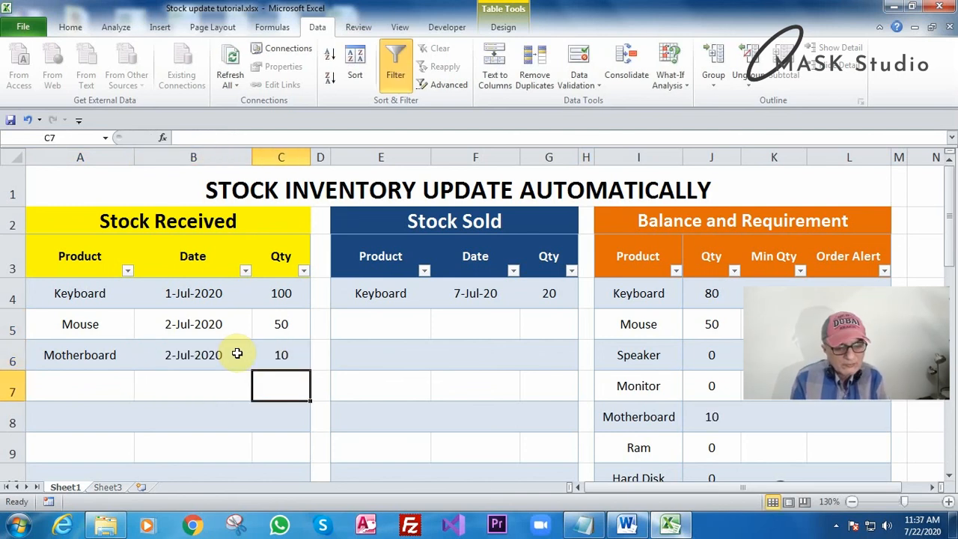
Choose Motherboard as the product in cell E5 of the Stock Sold table.
click(360, 328)
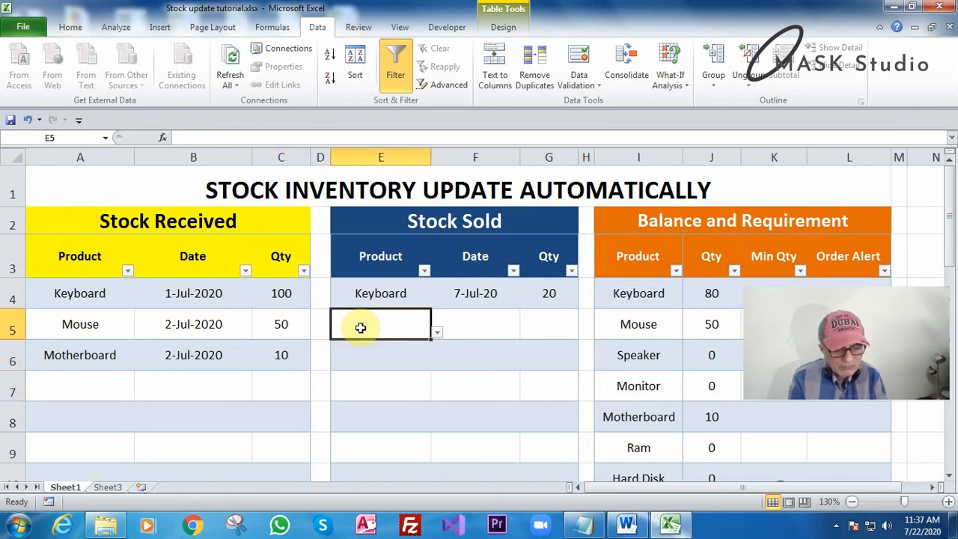
click(436, 329)
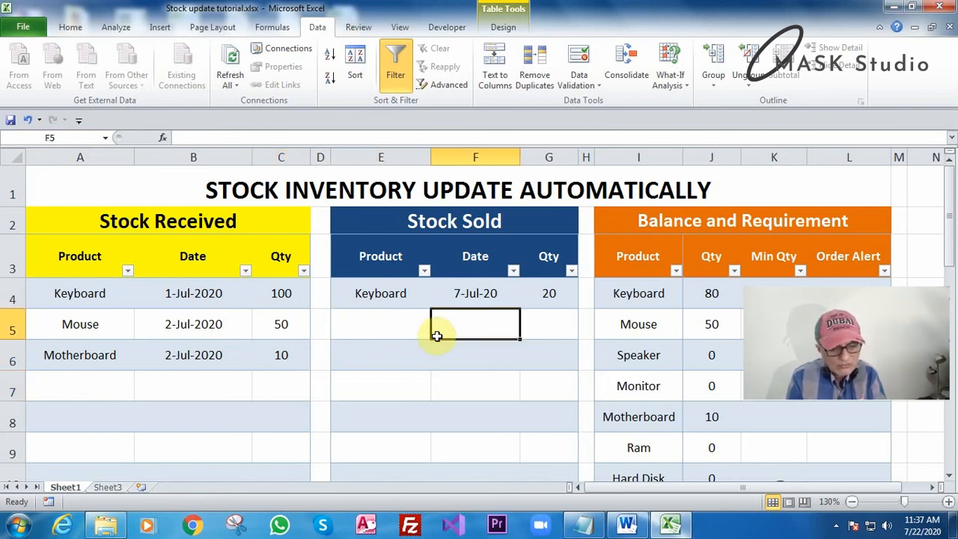
click(419, 337)
click(437, 331)
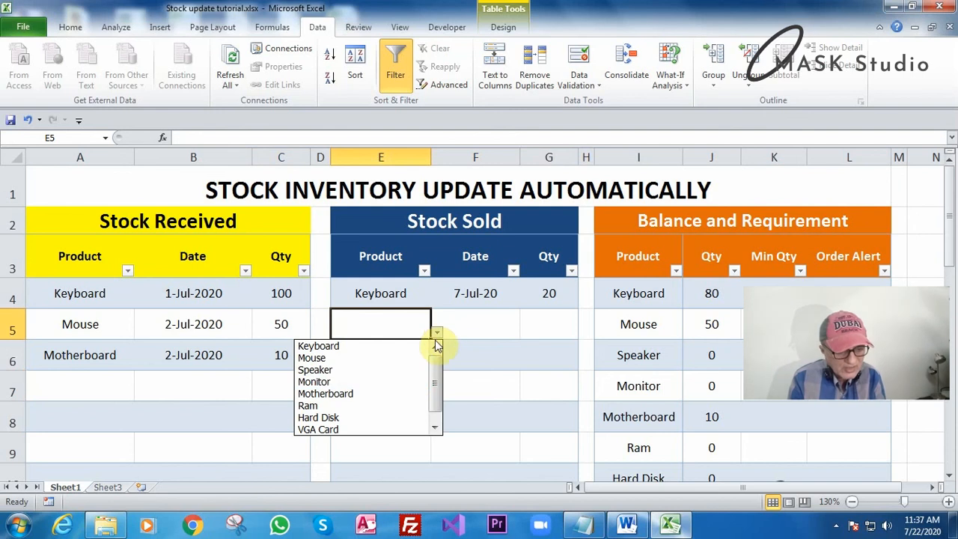
click(403, 395)
Enter the date 07/07/2020 and quantity 2 for the Motherboard entry in row 5 of Stock Sold.
click(488, 323)
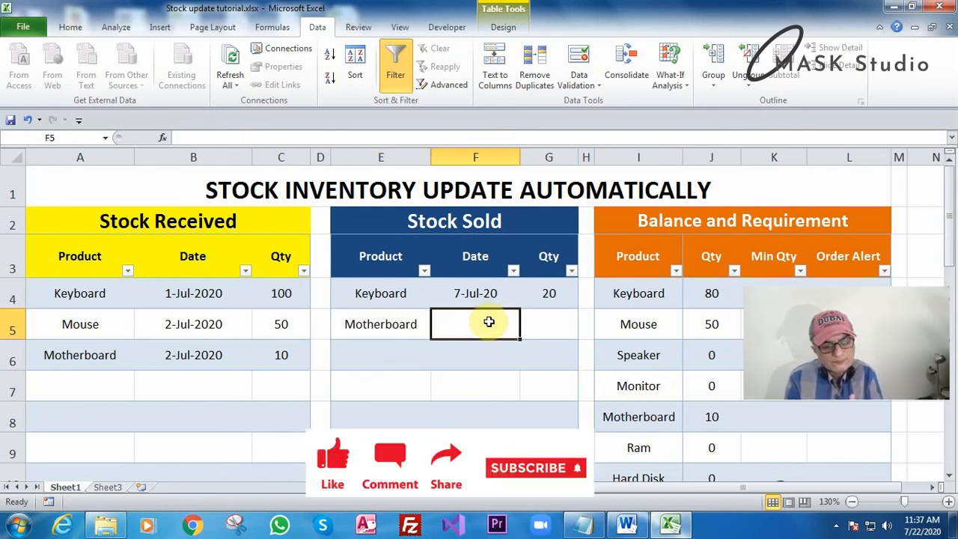
text(07)
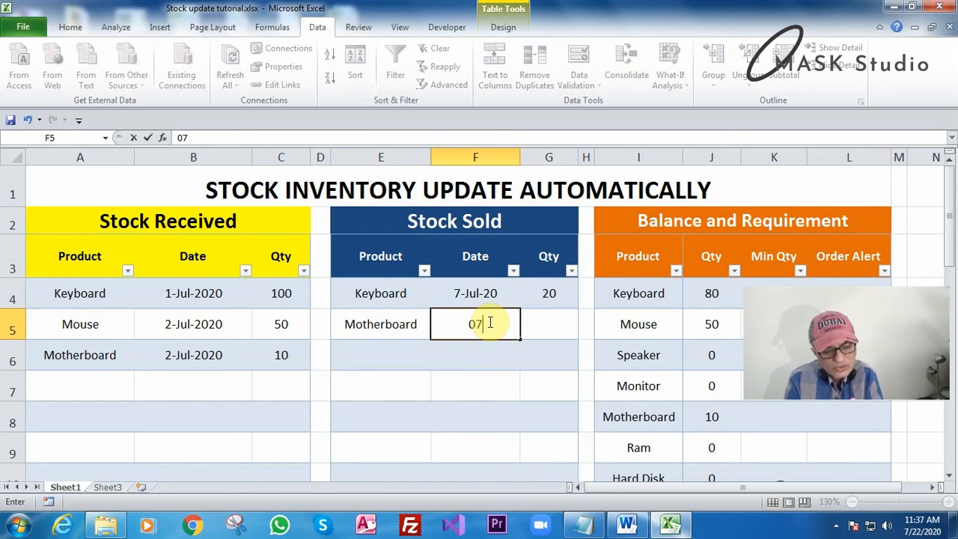
text(/07/2020)
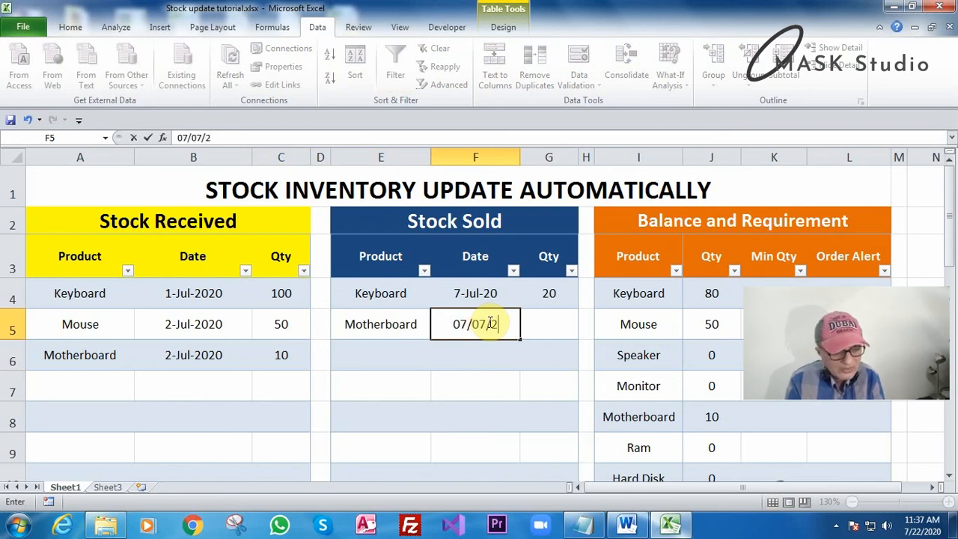
key(Return)
key(Up)
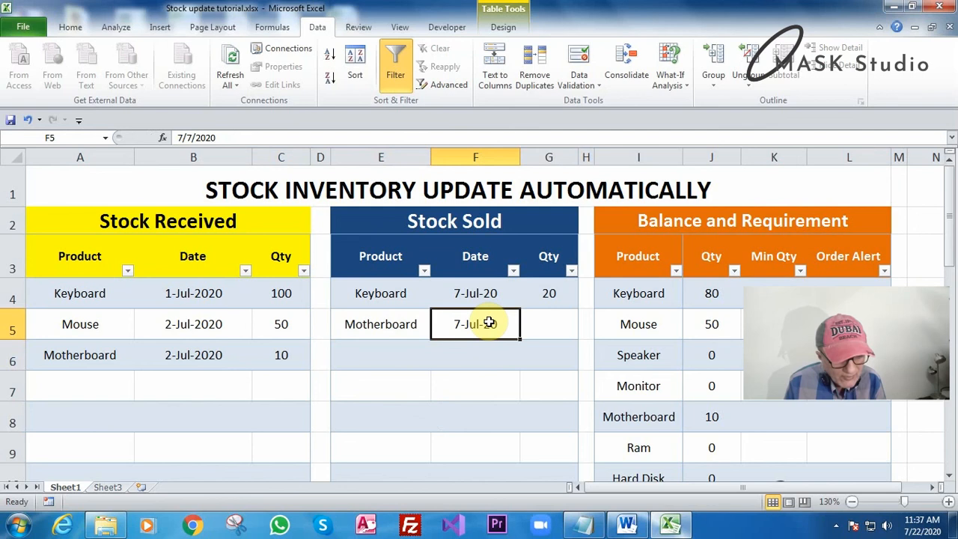
key(Right)
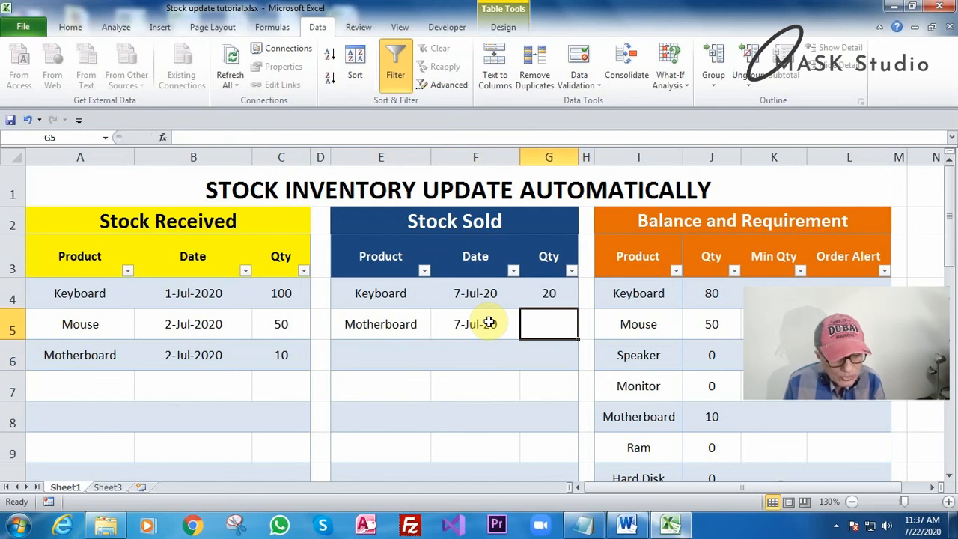
text(2)
key(Return)
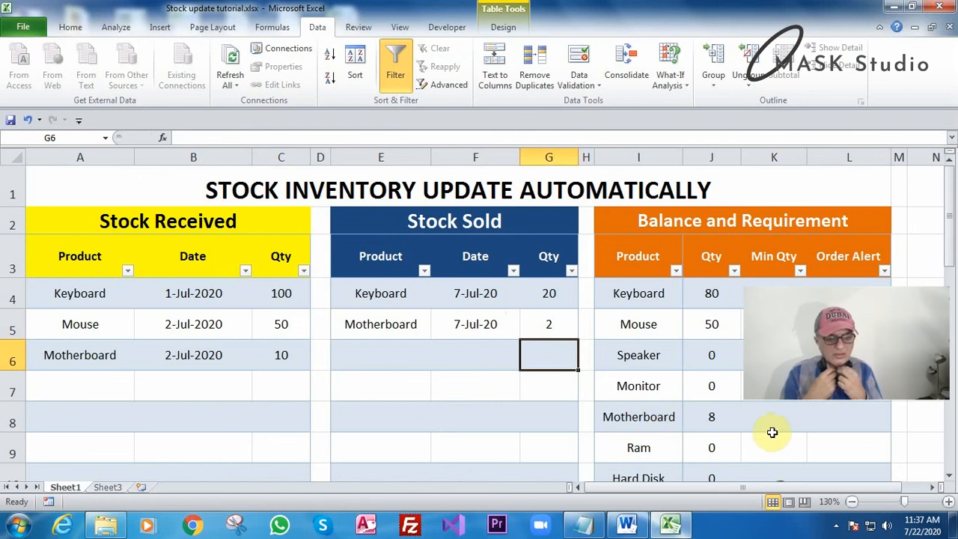
scroll(770, 428, down, 1)
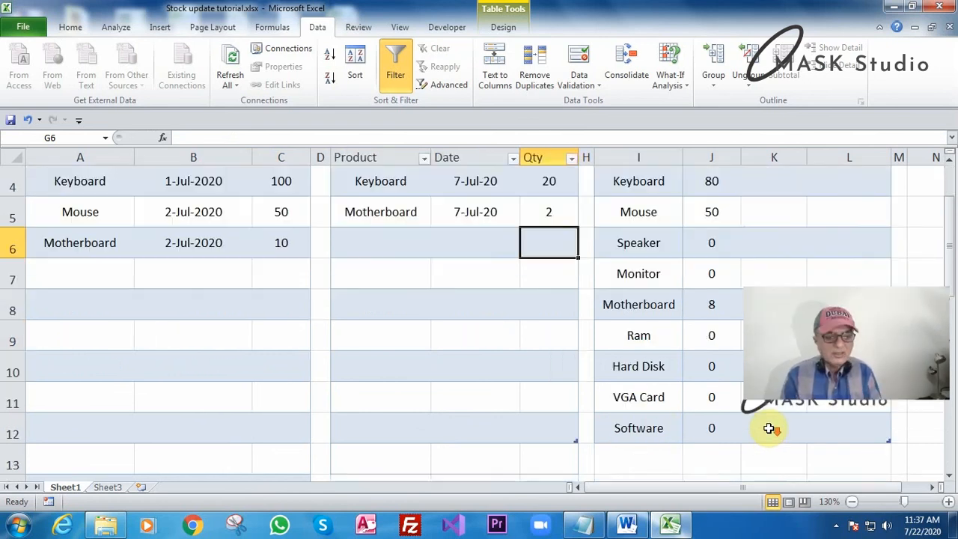
scroll(769, 428, up, 1)
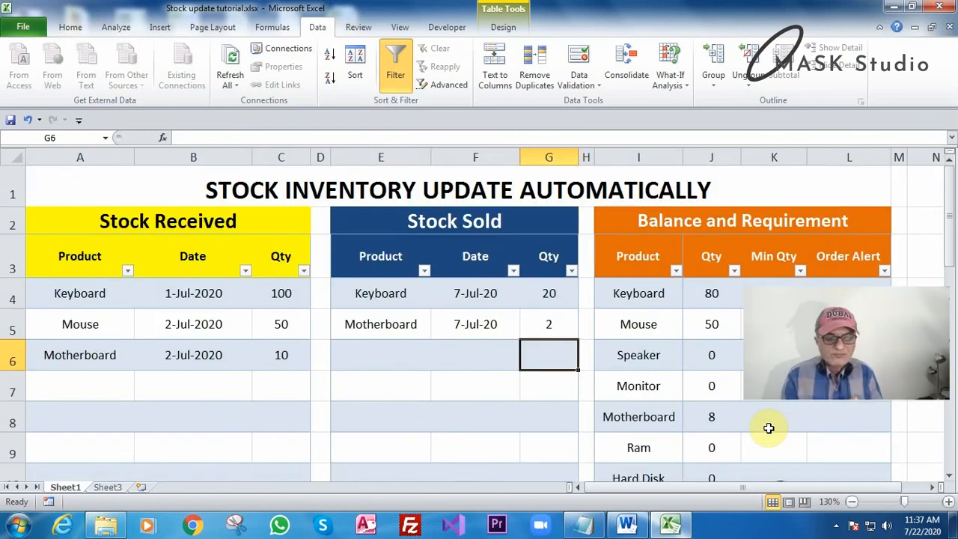